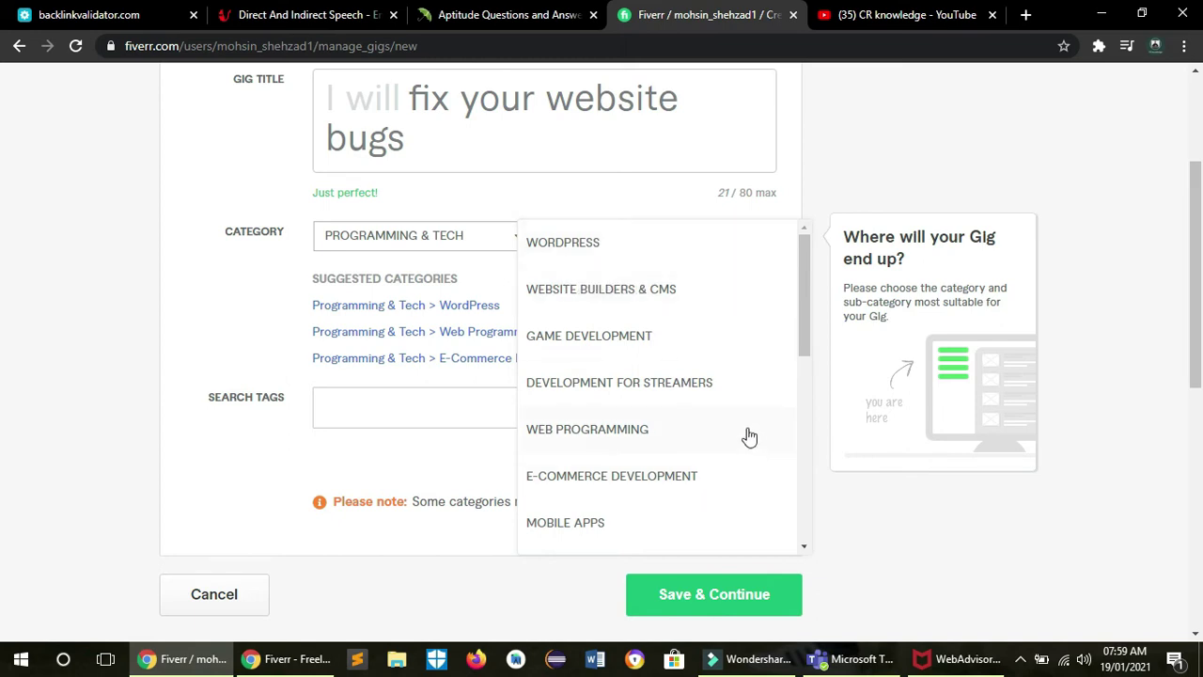
Set the gig's subcategory to Web Programming and its service type to Bug Fixes
left_click(611, 438)
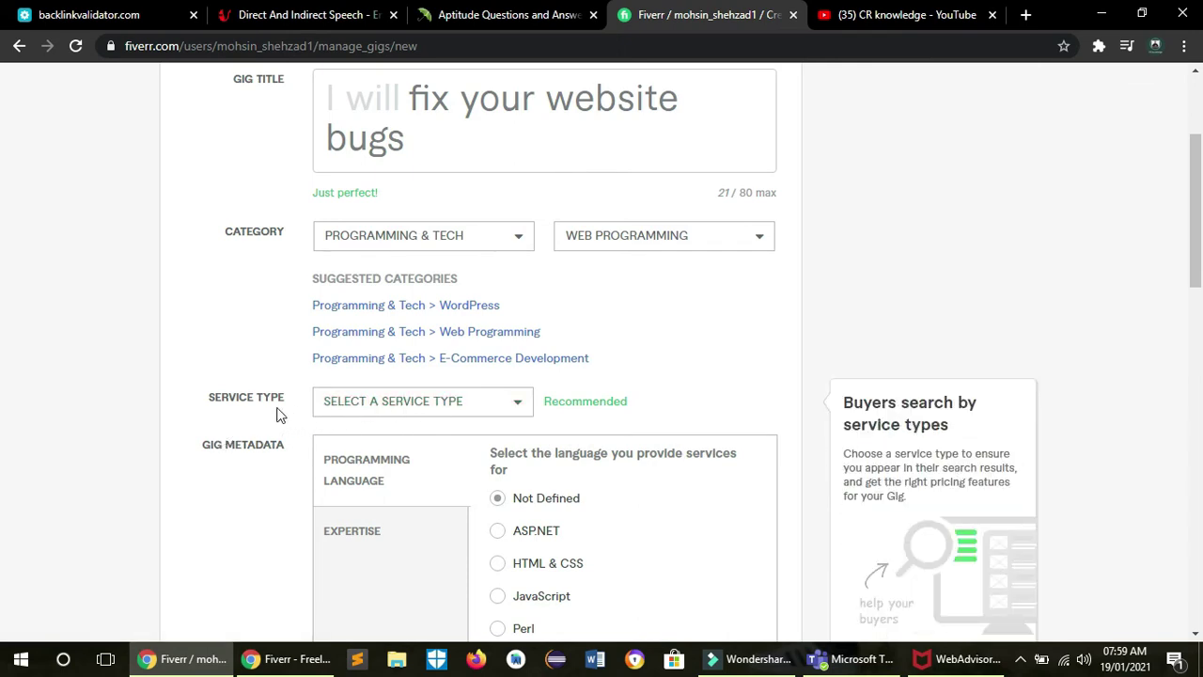
left_click(386, 406)
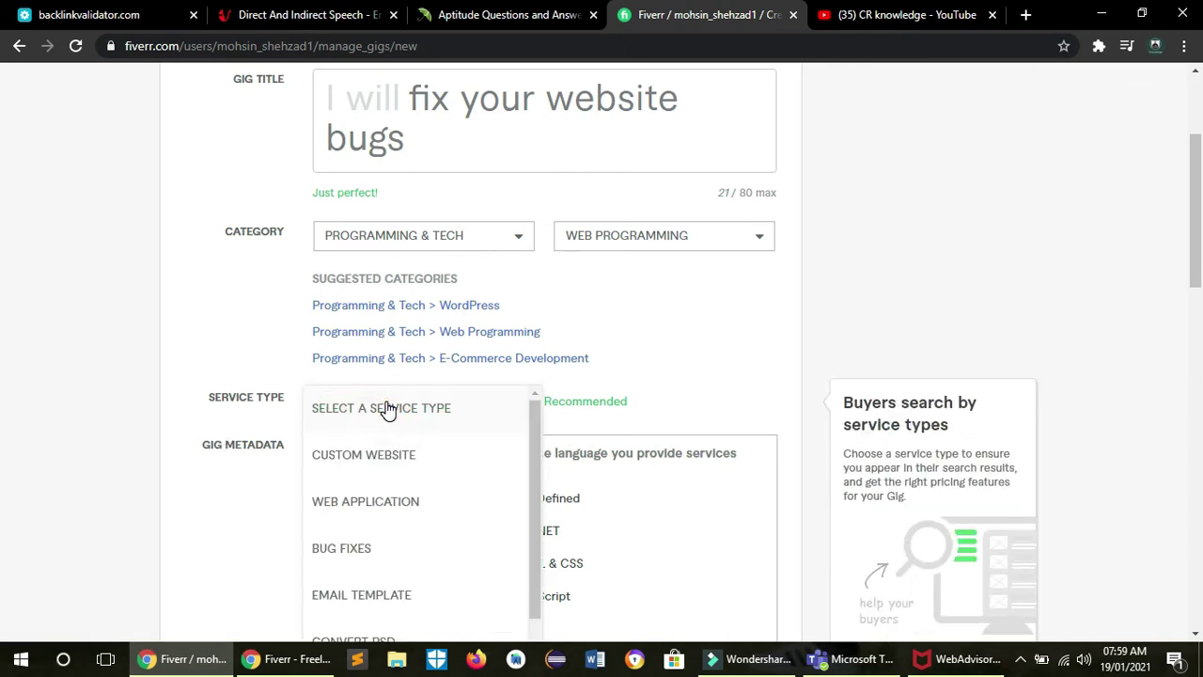
left_click_drag(1196, 236, 1200, 273)
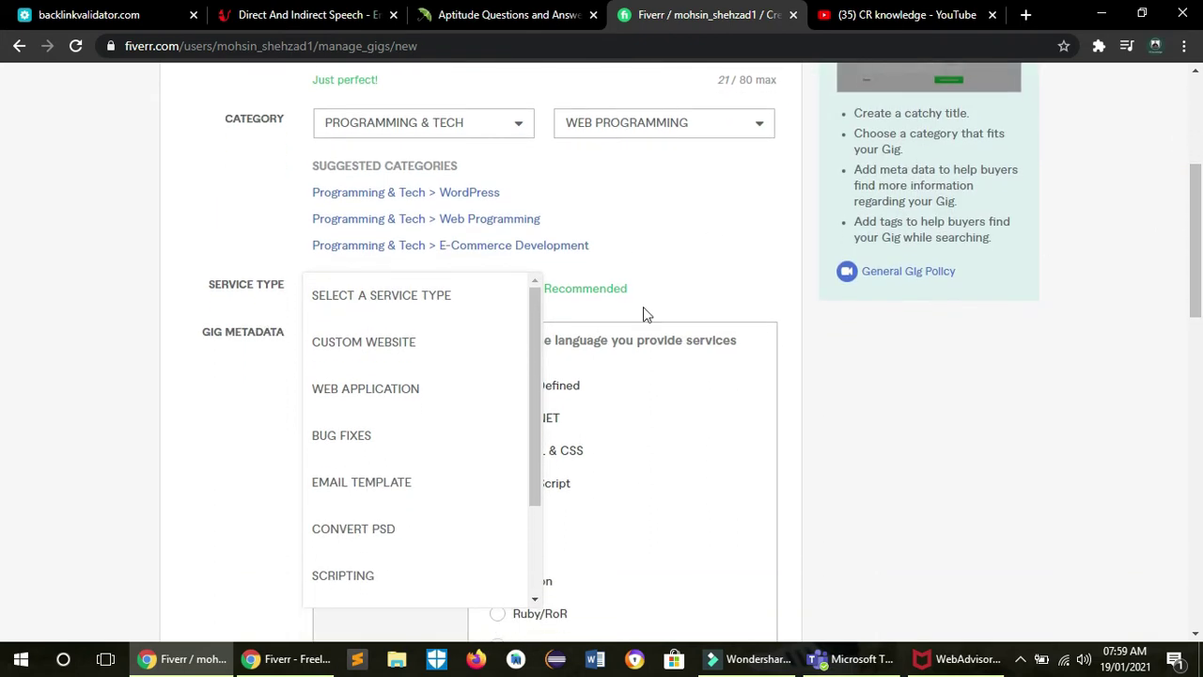
left_click(363, 434)
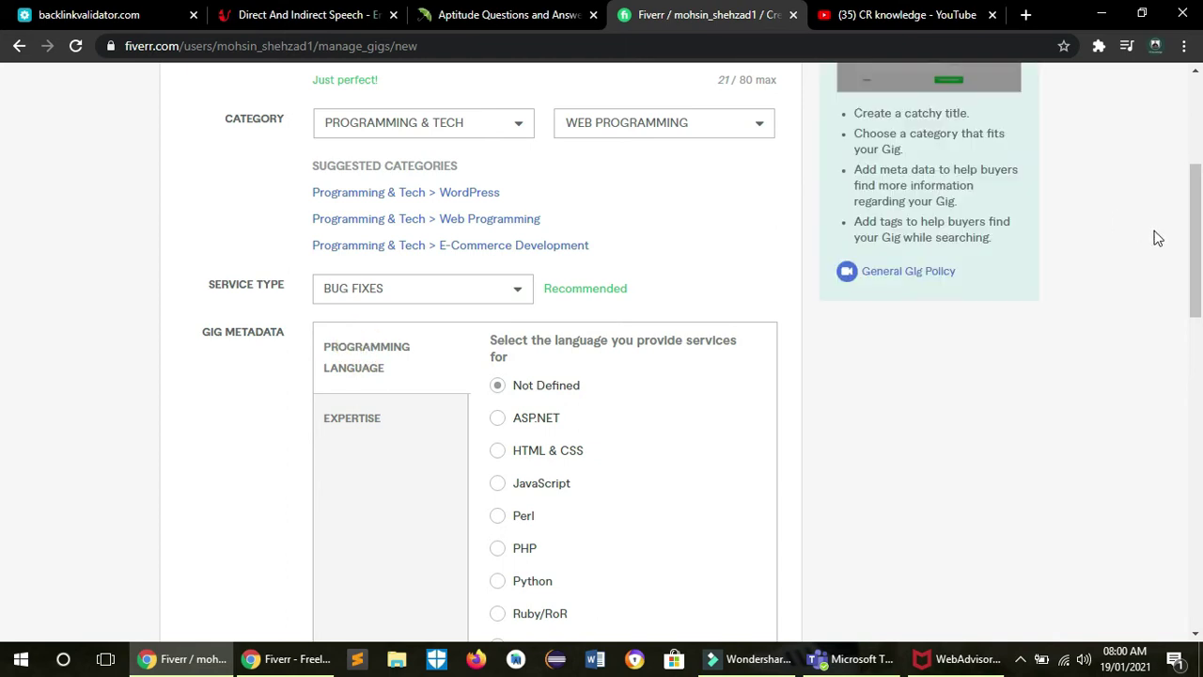
Choose HTML & CSS as the programming language in the gig metadata
left_click_drag(1200, 241, 1201, 296)
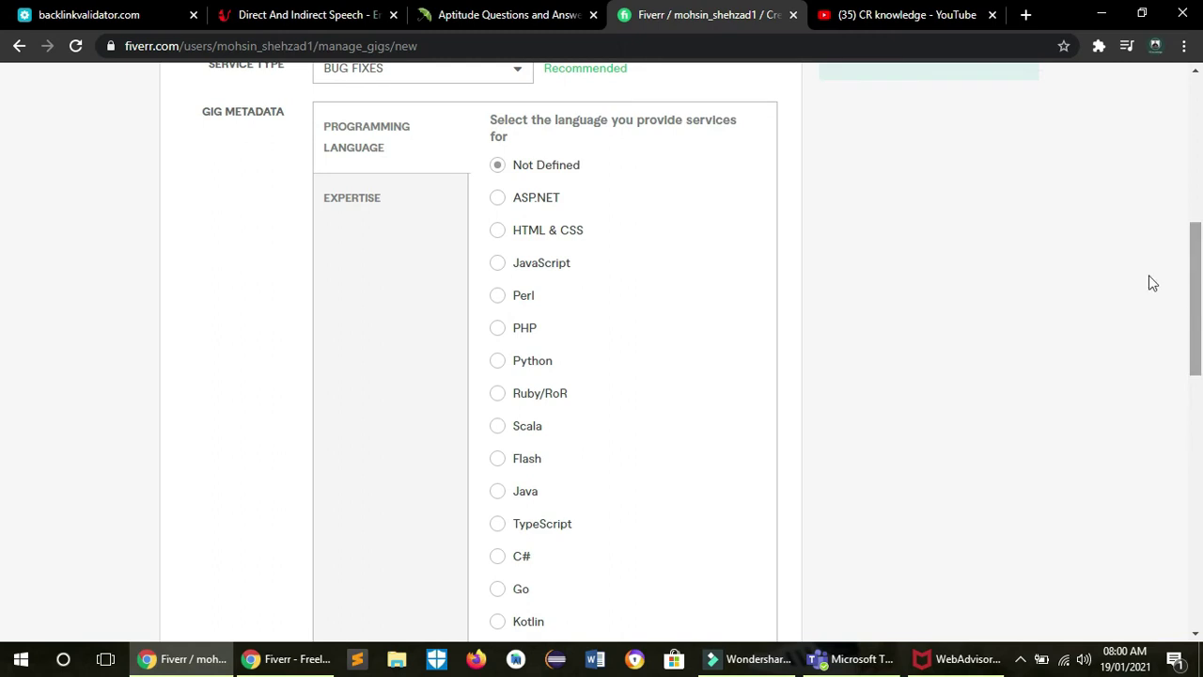
left_click(498, 236)
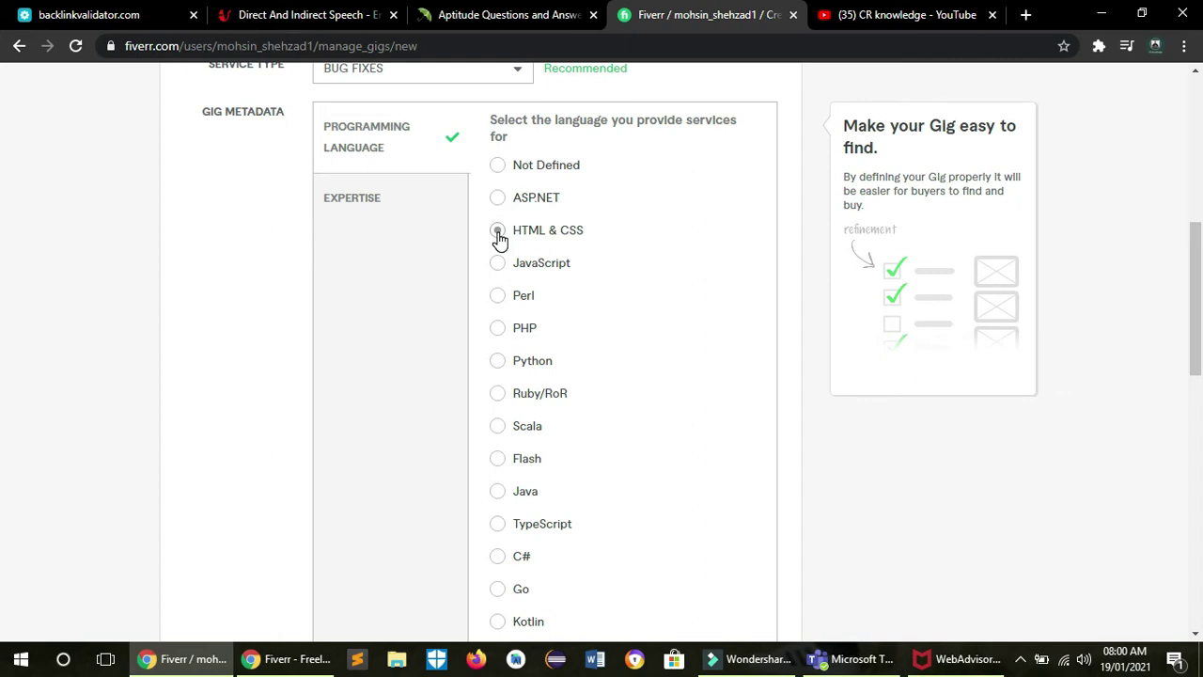
left_click(498, 329)
left_click(498, 230)
Select PSD to HTML, W3C Validation and Design as the gig's areas of expertise, and try to save the form
left_click(363, 200)
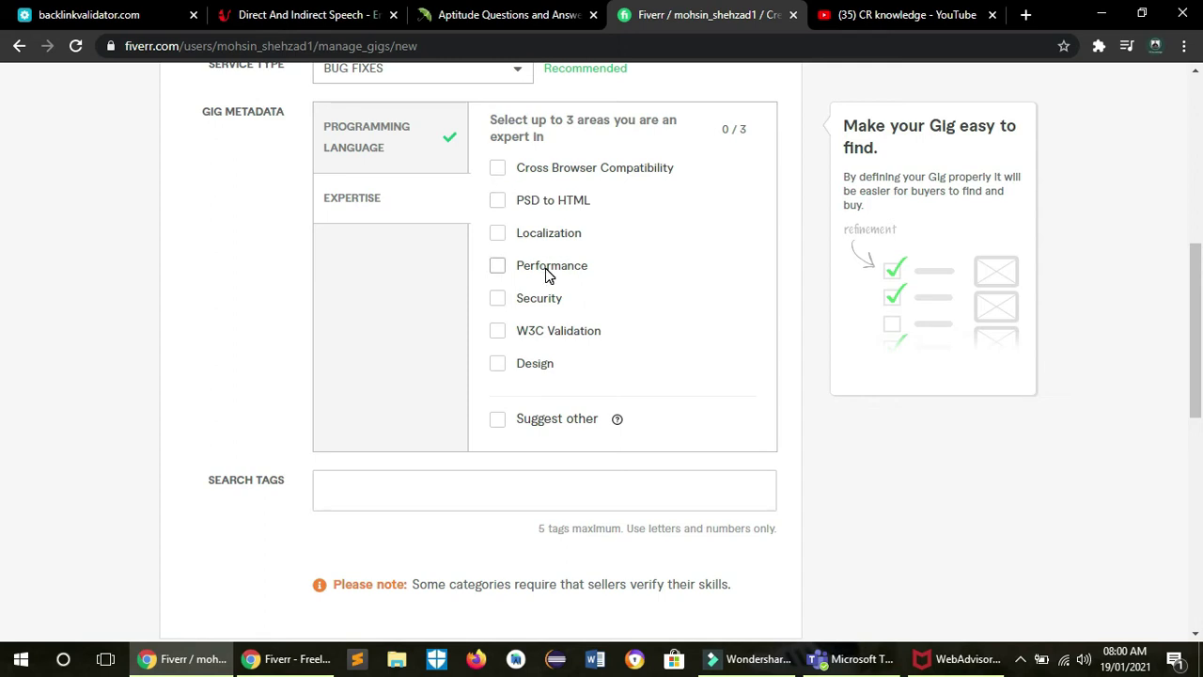
left_click(502, 202)
left_click(496, 336)
left_click(498, 370)
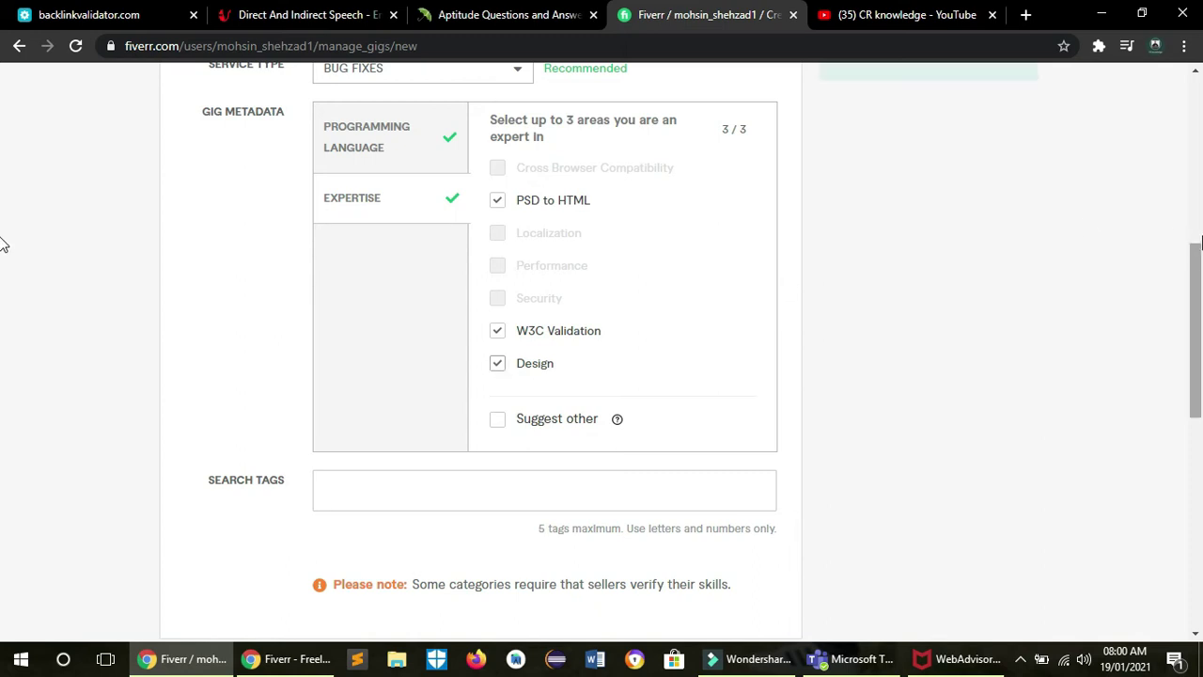
left_click_drag(1196, 255, 1182, 328)
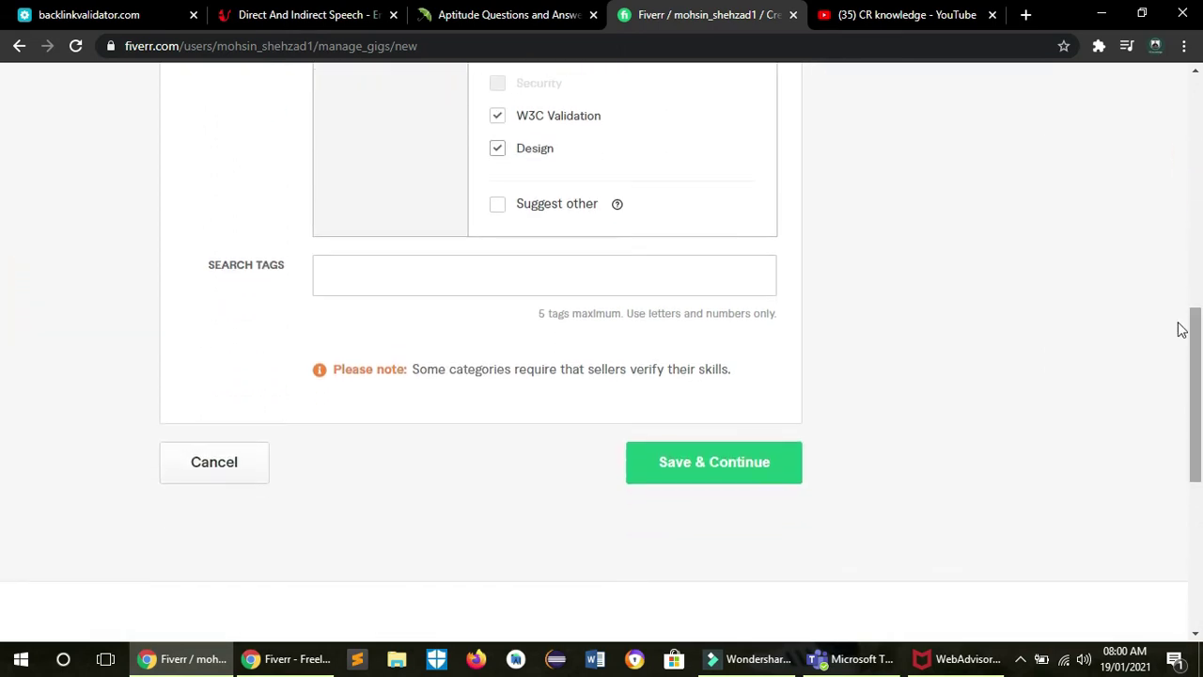
left_click(720, 467)
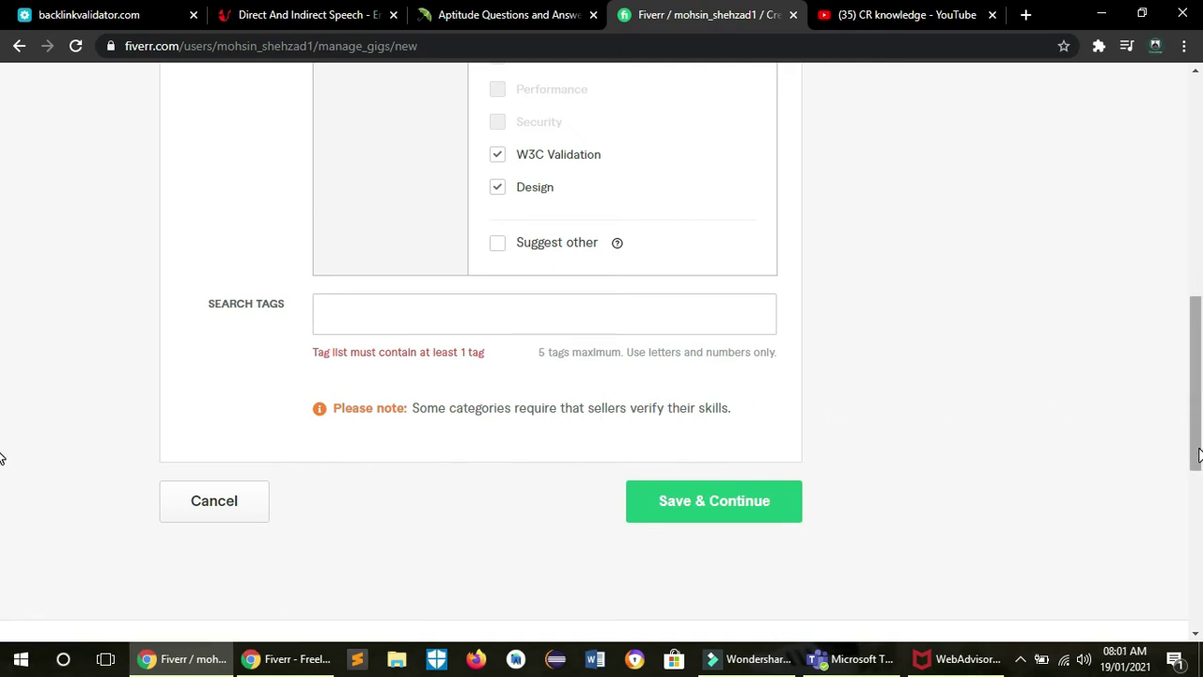
Add the search tags FIX BUG, WEBSITE BUGS, WEBPAGE BUGS and BUG FIXING to the gig
scroll(451, 421, "up", 2)
left_click(463, 450)
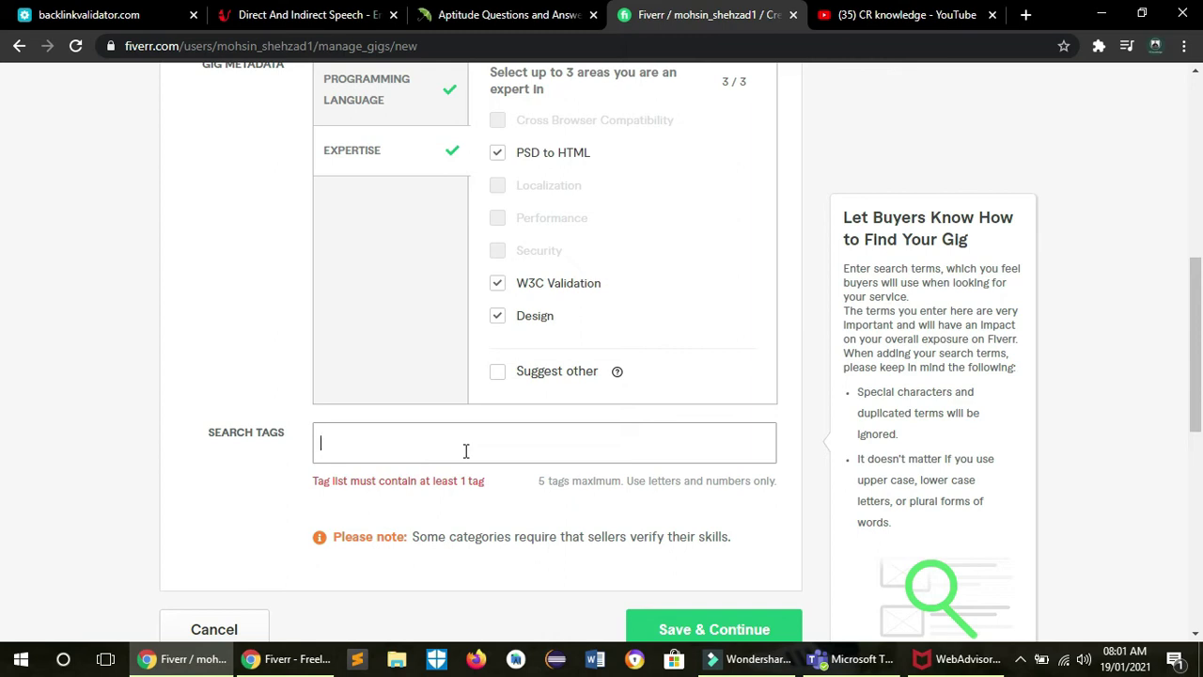
type("Bu")
left_click(443, 448)
type("w")
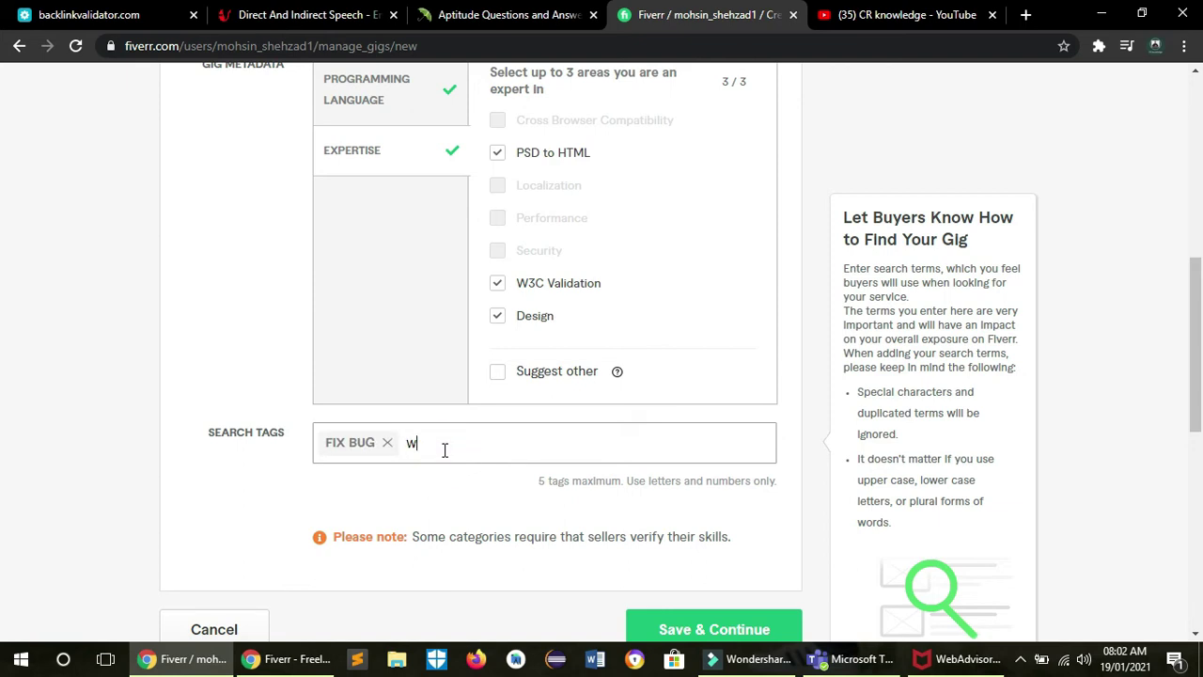
key("BackSpace")
type("WEBSITE BUGS, WEBPAGE BUGS, BUG FIXING")
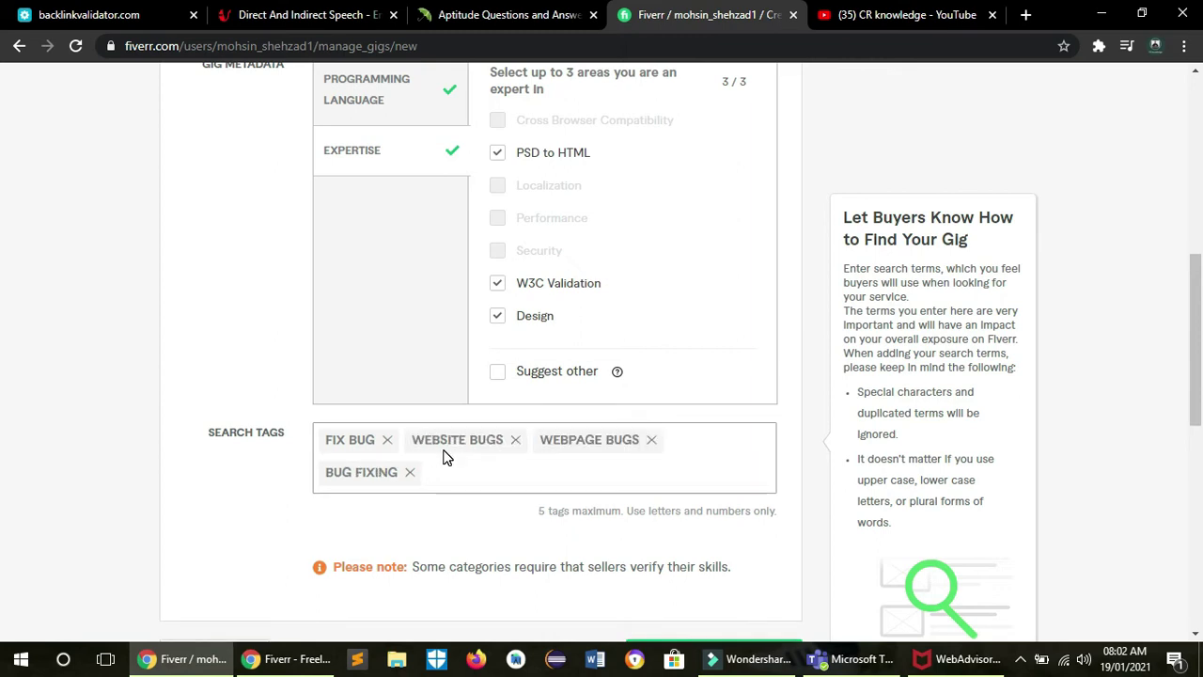
Move the WEBSITE BUGS tag behind BUG FIXING and add a fifth search tag, ERROR CORRECTION
left_click_drag(447, 456, 698, 444)
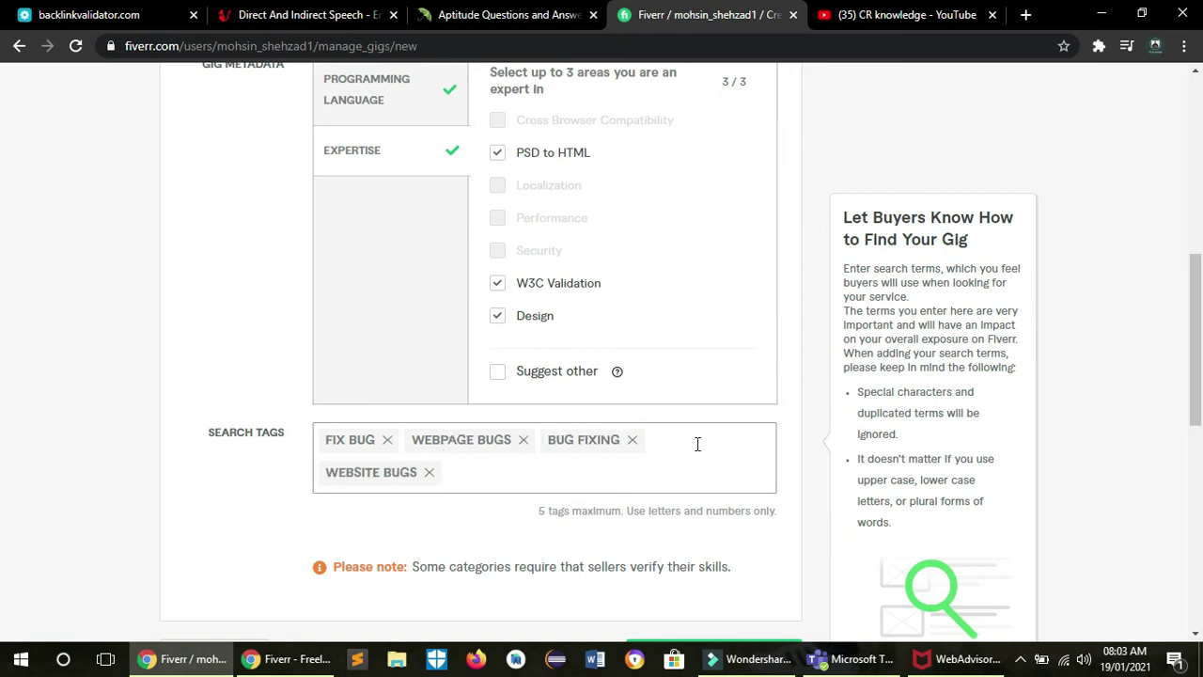
type("ERROR CORRECTION")
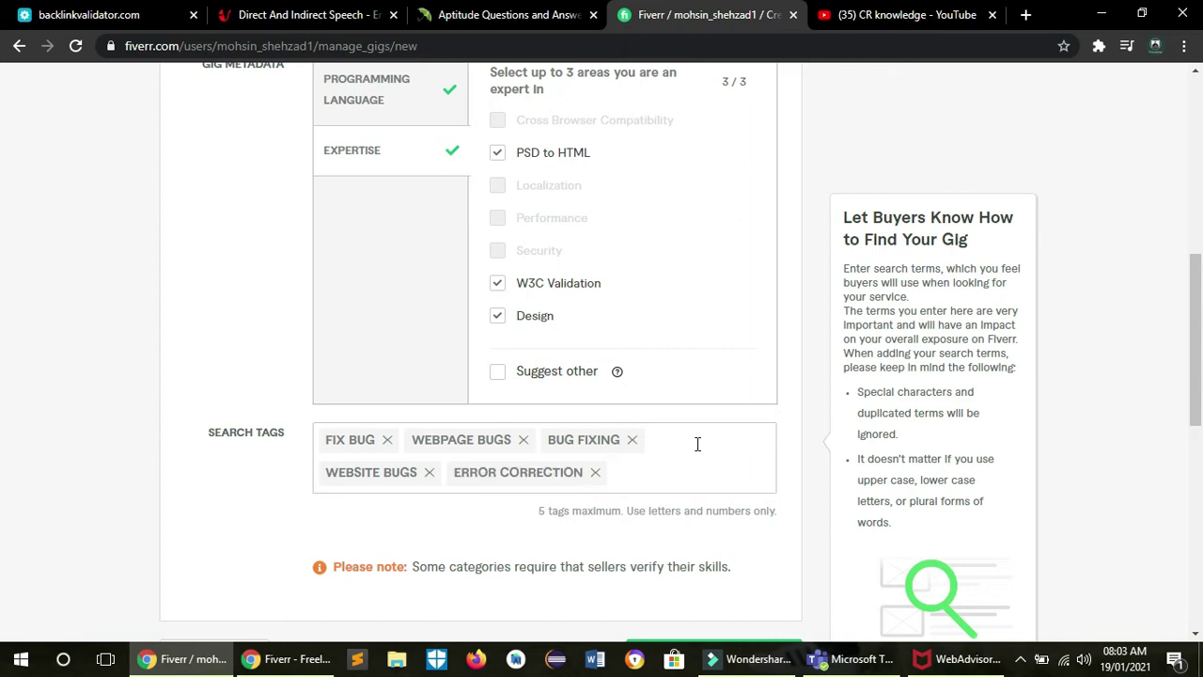
mouse_move(1196, 326)
left_mouse_down()
mouse_move(1201, 390)
mouse_move(1201, 320)
left_mouse_up()
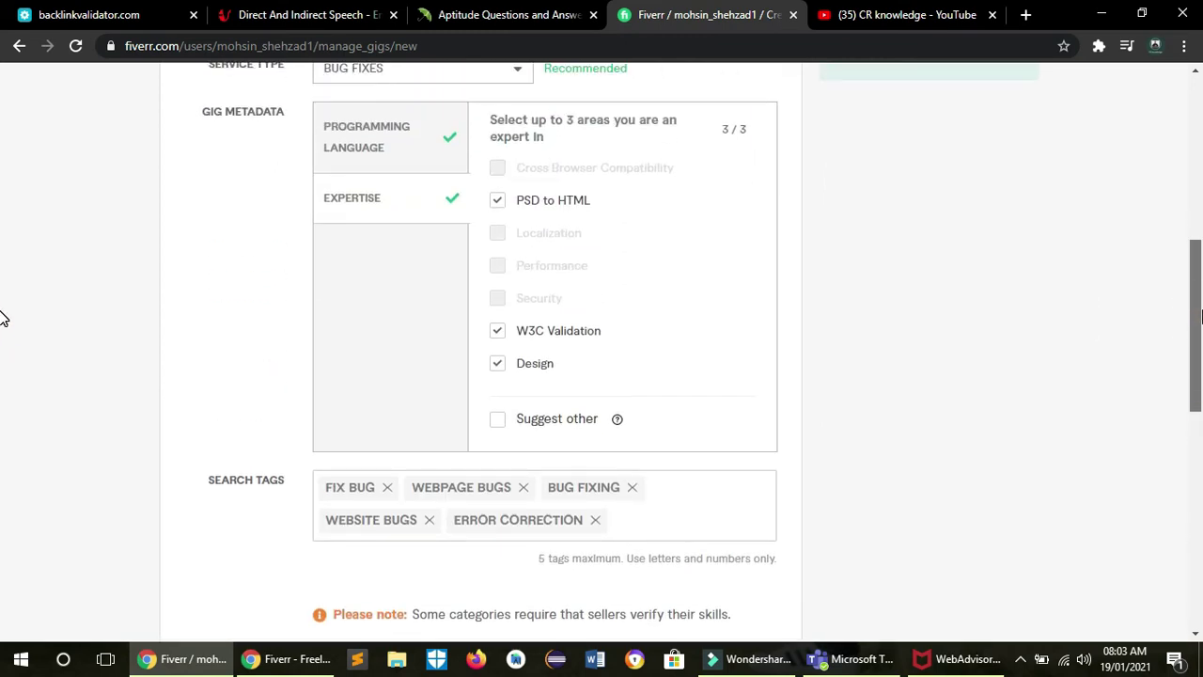
Open fiverr.com in a new incognito window
left_click(1185, 45)
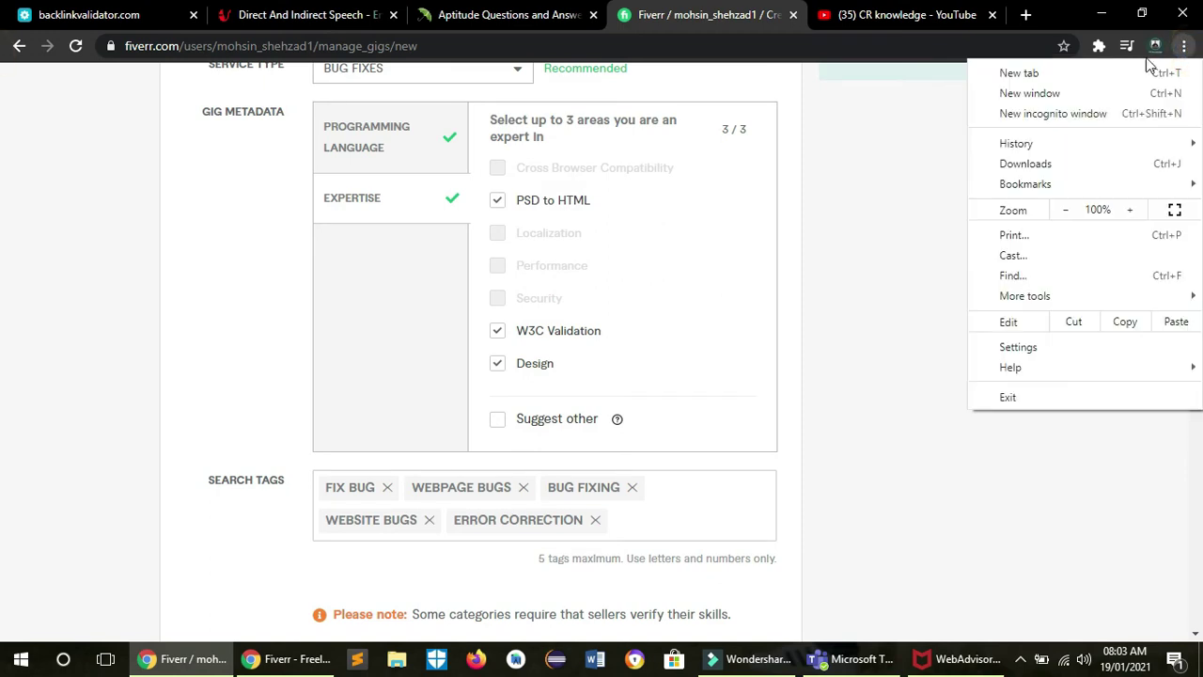
left_click(1046, 113)
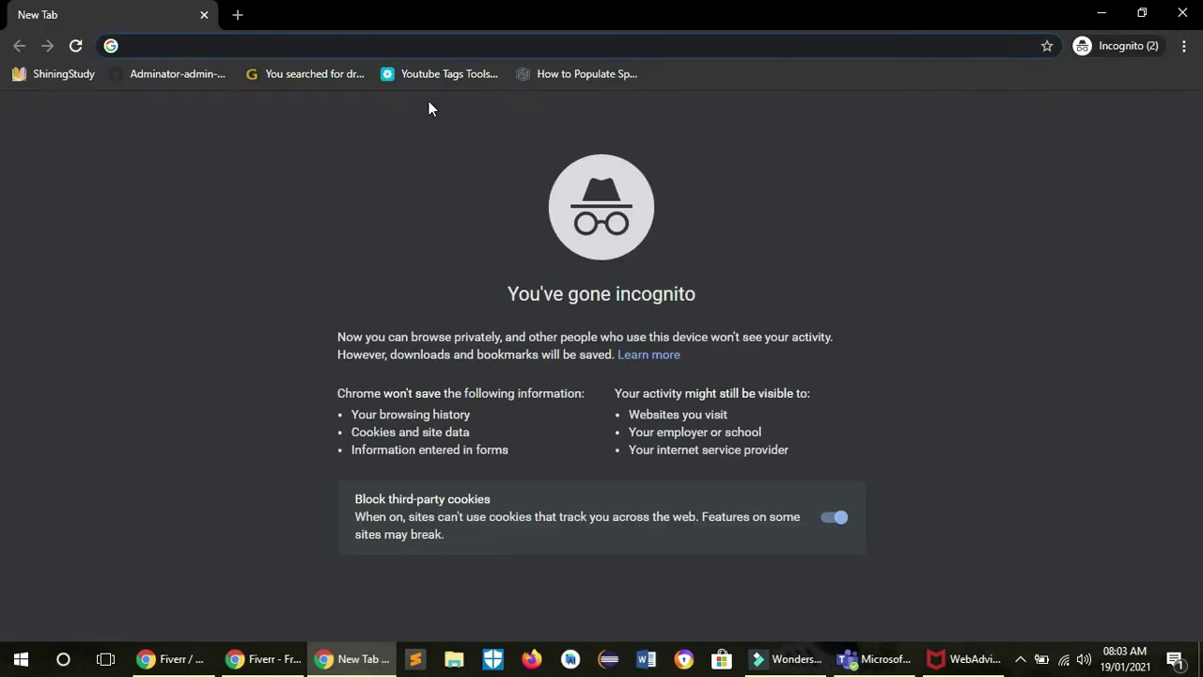
type("fiverr.com")
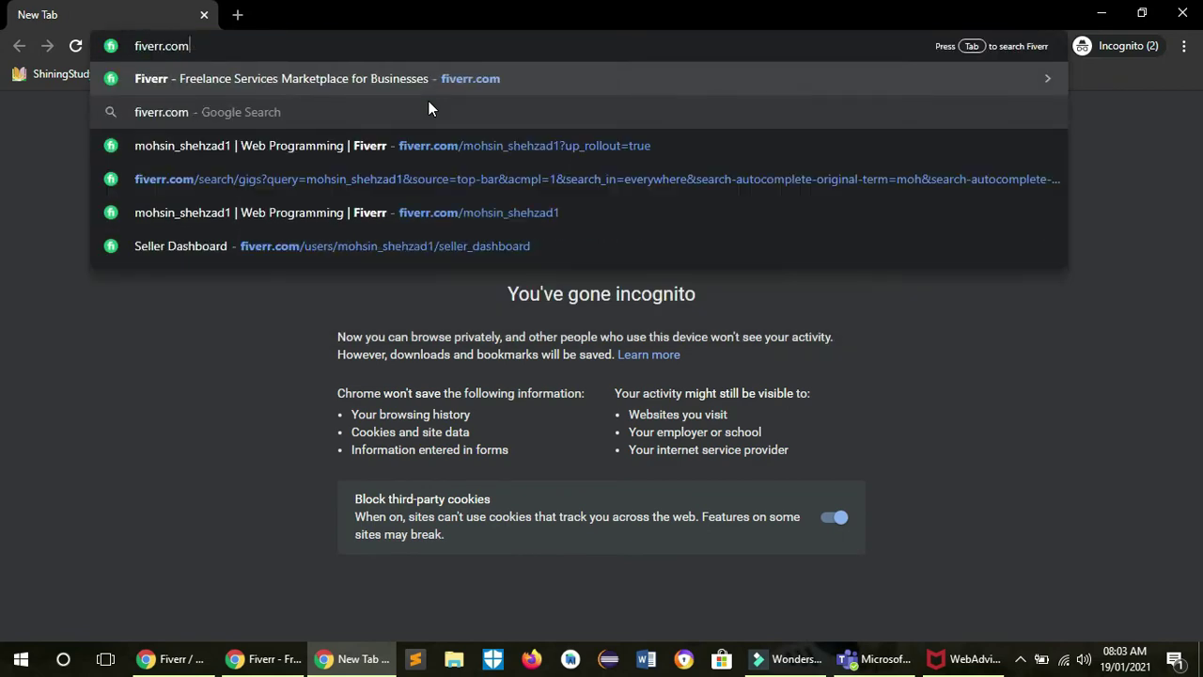
key("Return")
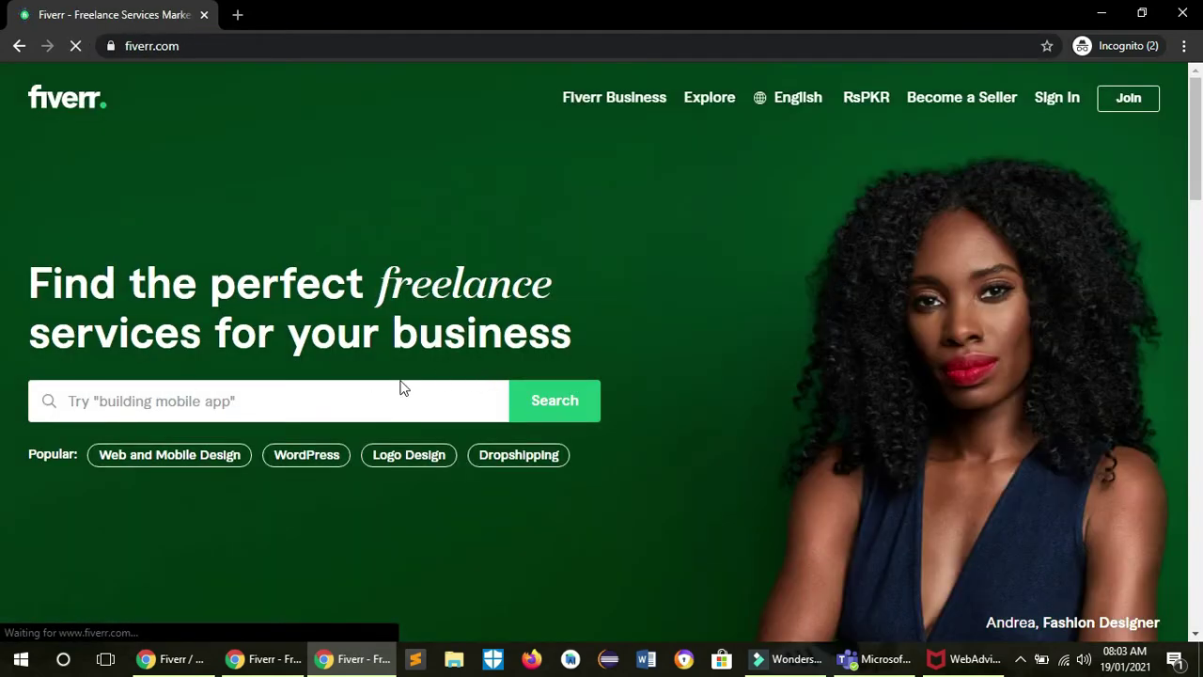
Search Fiverr for the suggested service "html css bug fixing"
left_click(382, 397)
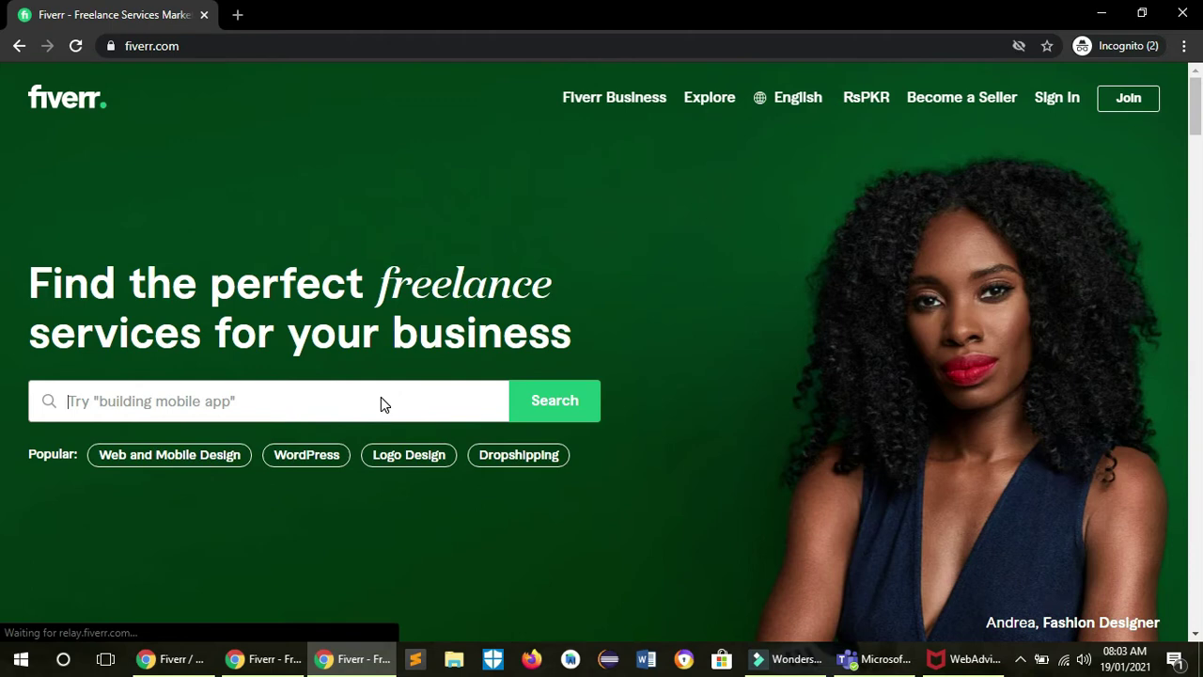
type("bu")
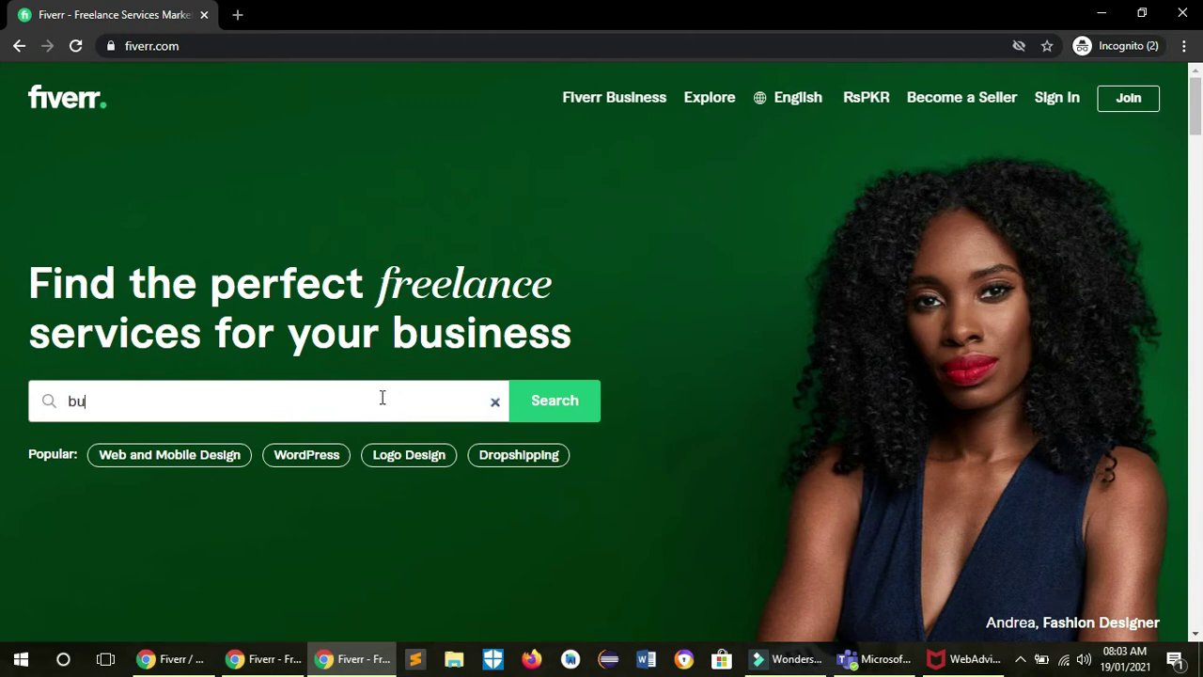
type("g f")
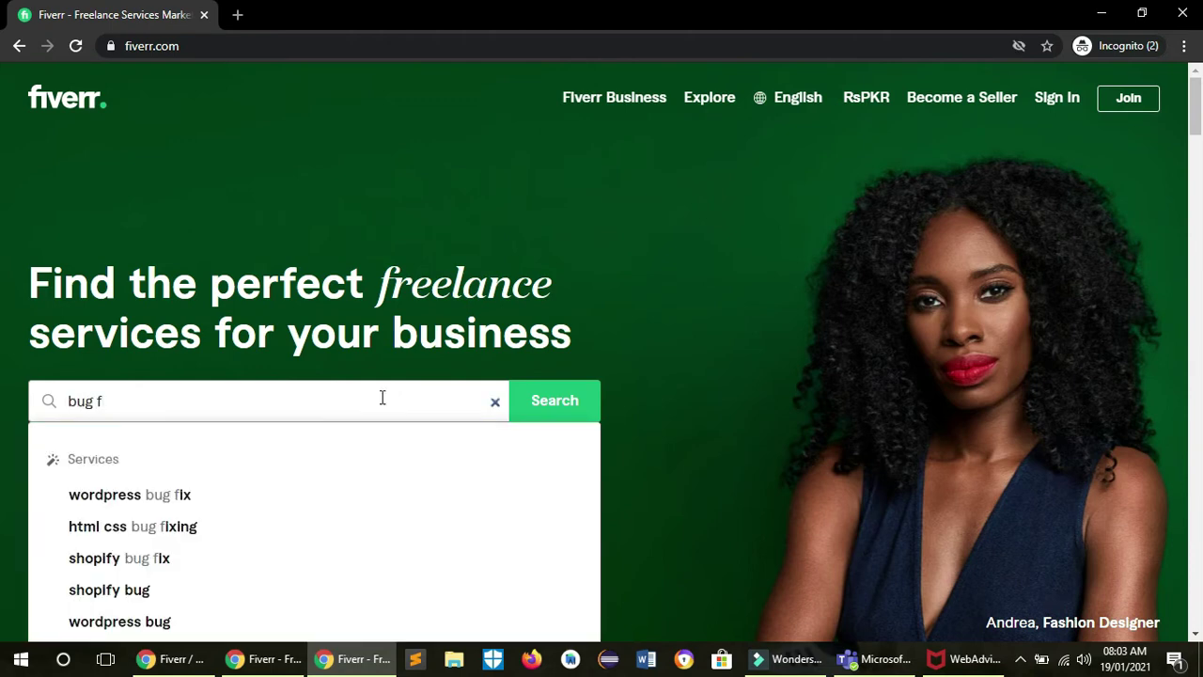
type("i")
key("Down")
key("Down")
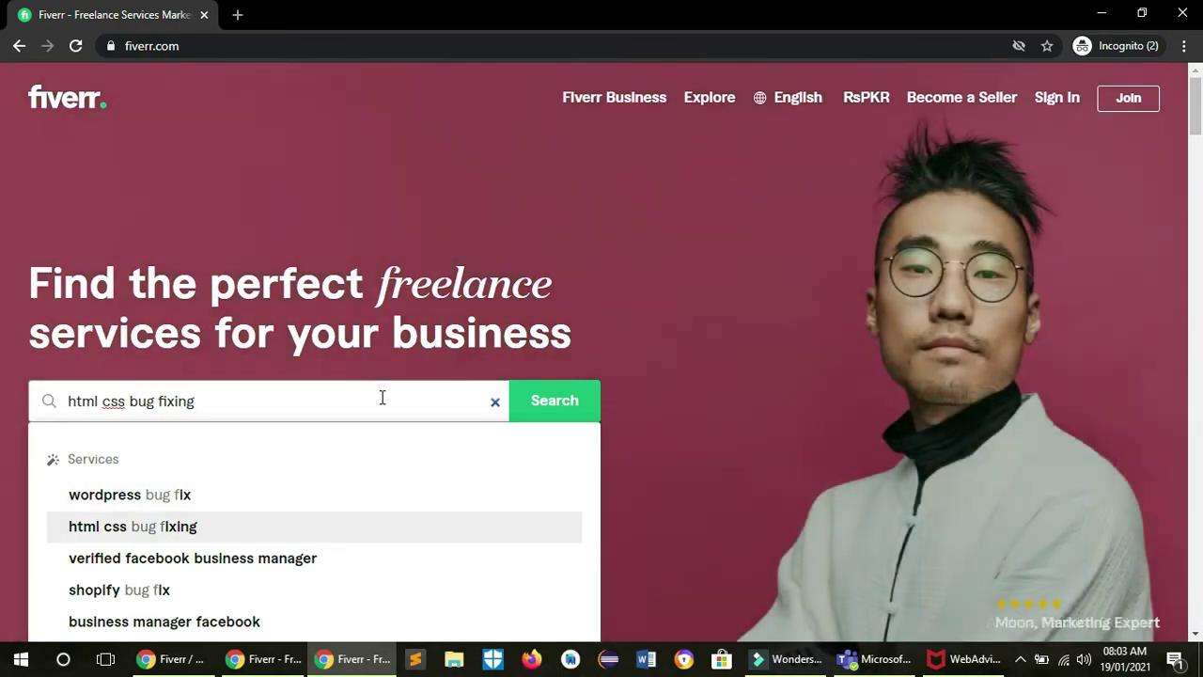
key("Return")
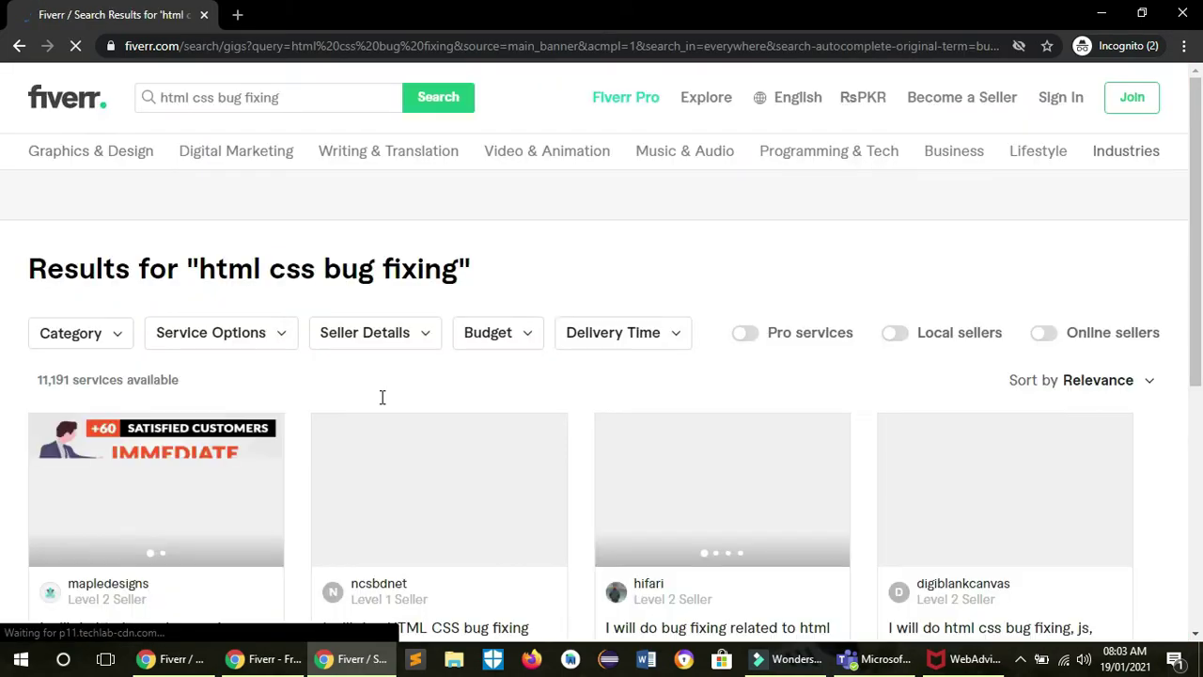
Open the gig "I will doo HTML CSS bug fixing with responsive" from the search results
scroll(382, 397, "down", 1)
scroll(381, 397, "down", 3)
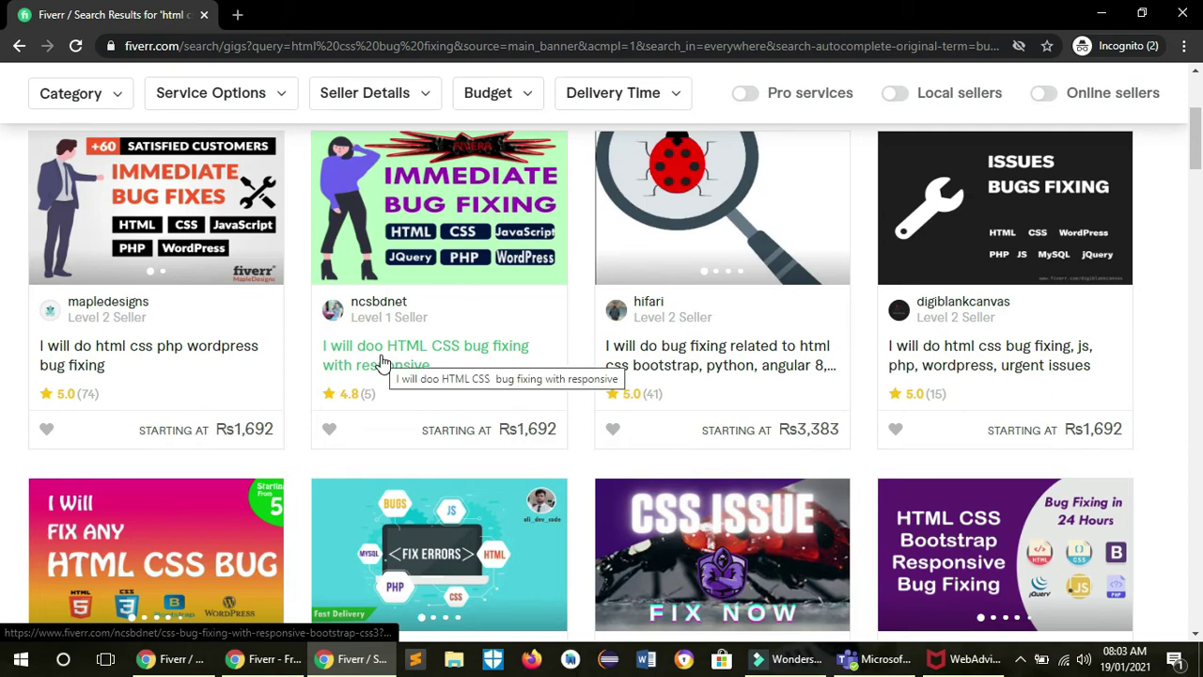
left_click(383, 363)
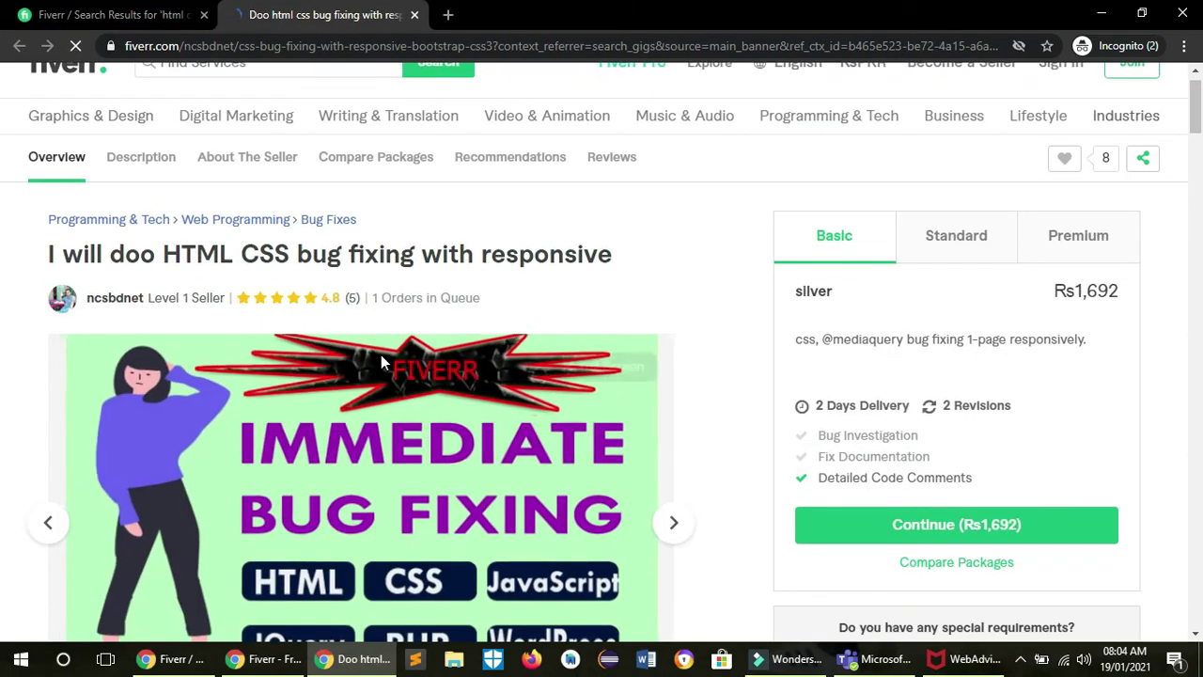
Examine the competing gig's description, metadata, package comparison, reviews and related tags
scroll(0, 193, "down", 8)
scroll(0, 193, "down", 6)
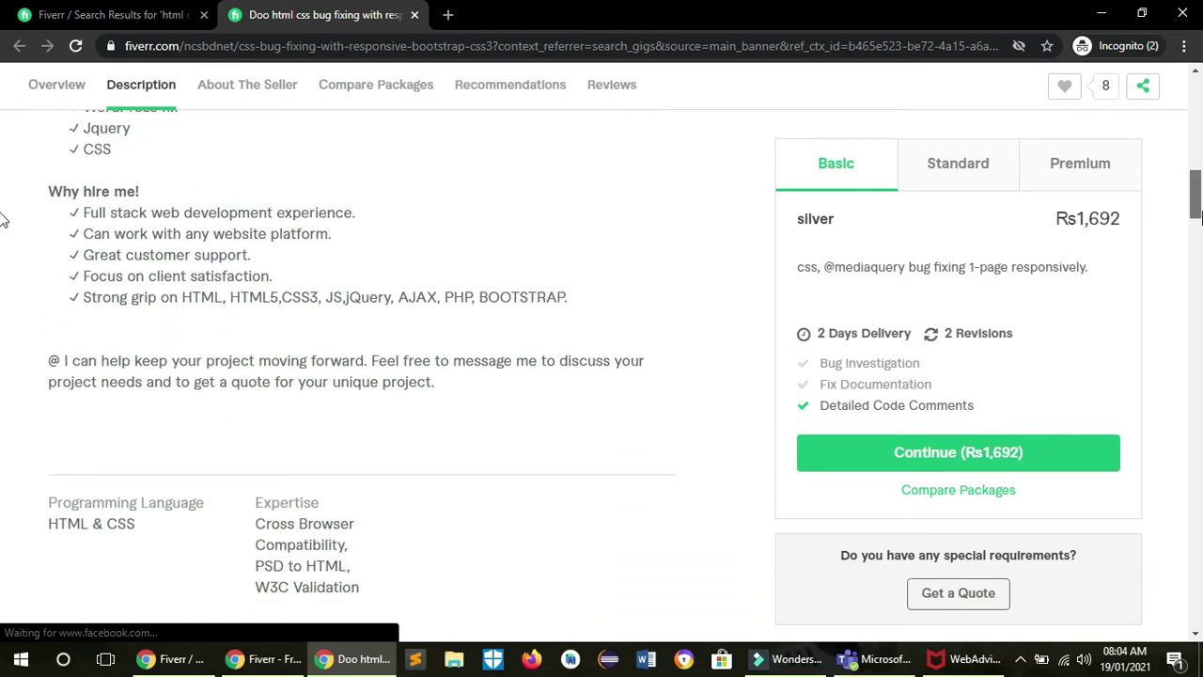
scroll(2, 249, "down", 5)
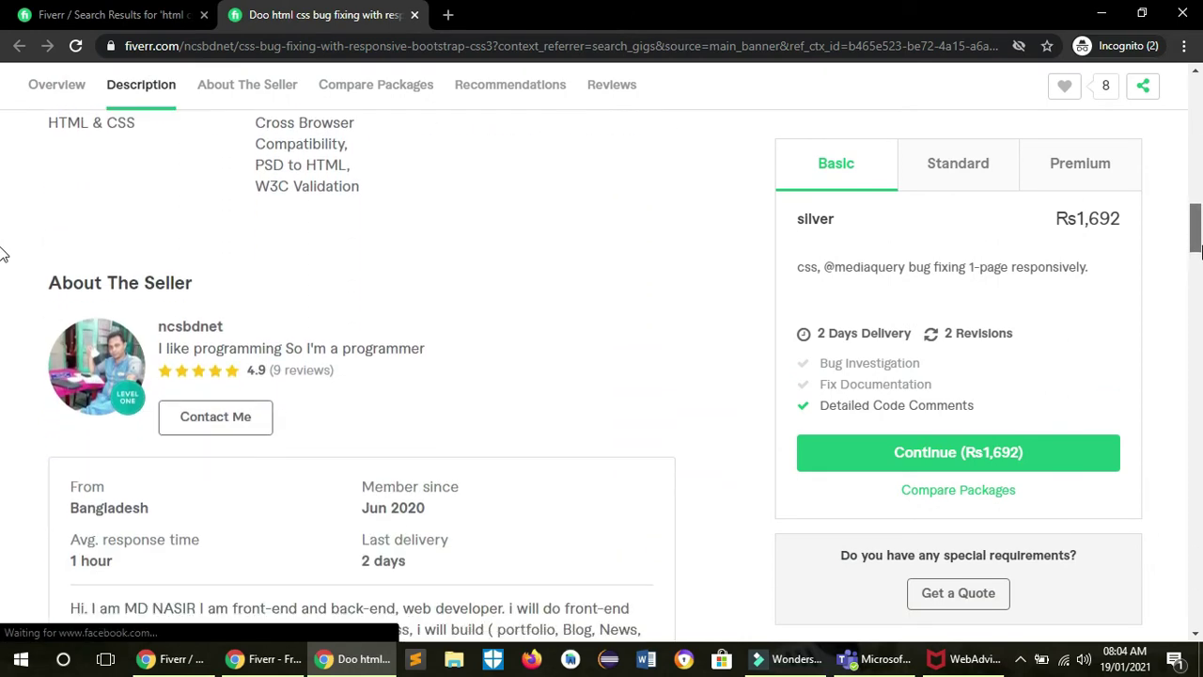
scroll(4, 289, "down", 6)
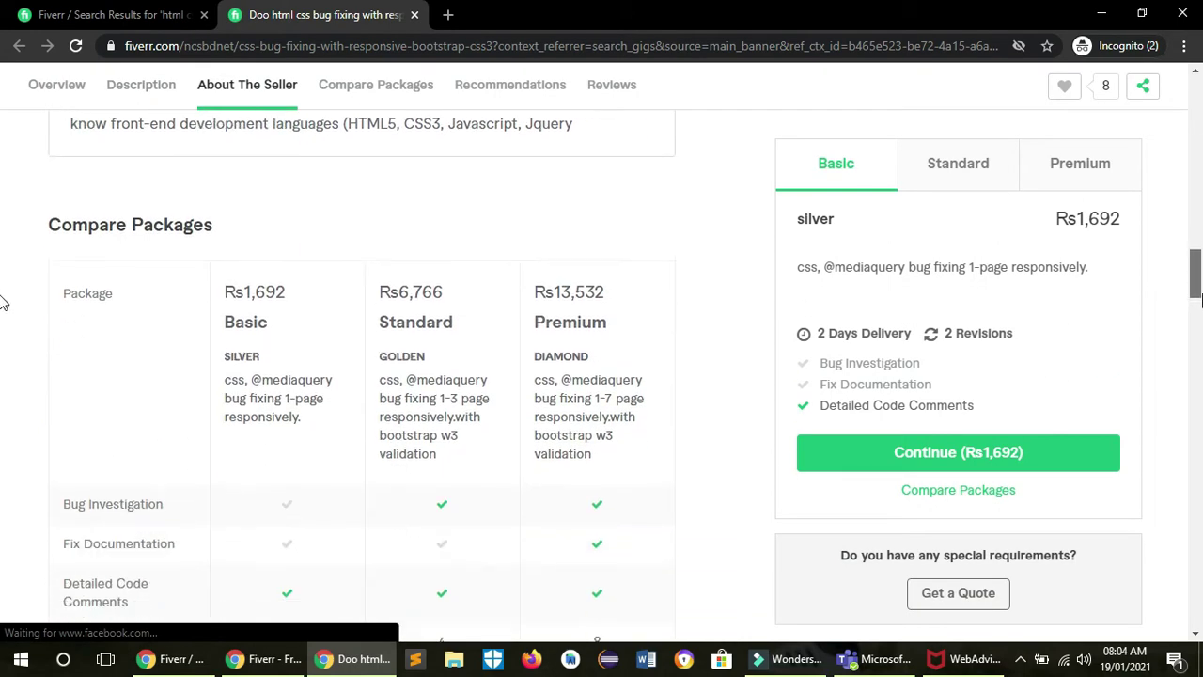
scroll(4, 343, "down", 8)
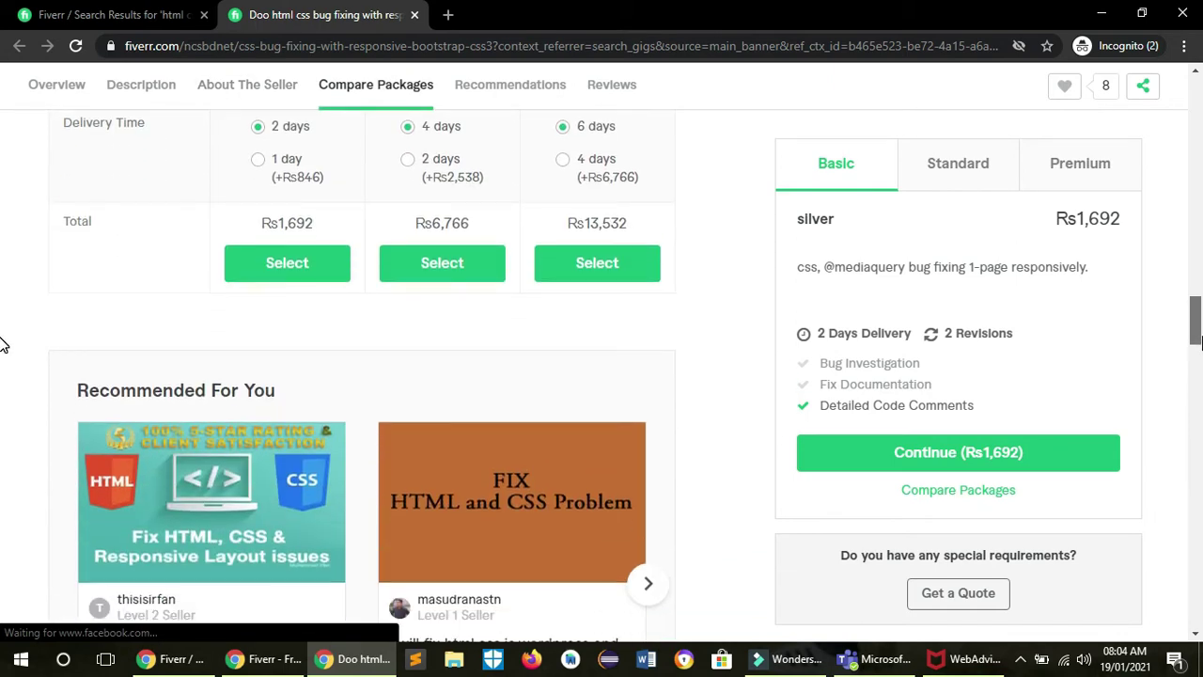
scroll(1, 396, "down", 5)
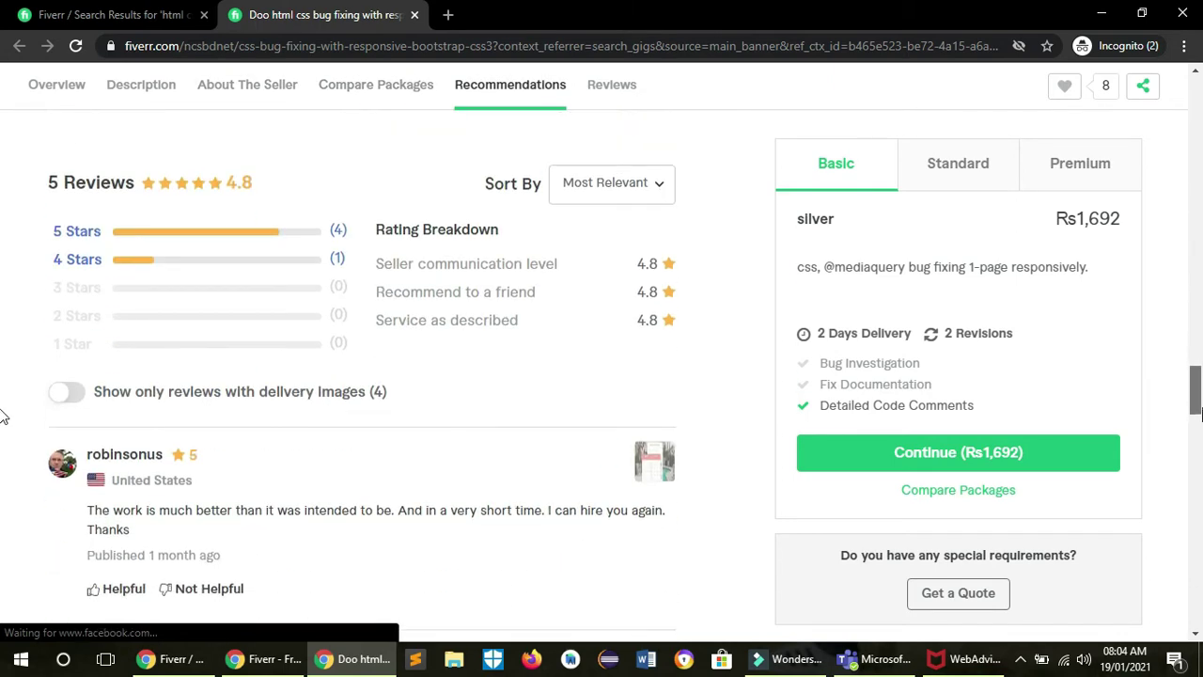
scroll(2, 429, "up", 7)
scroll(2, 374, "up", 5)
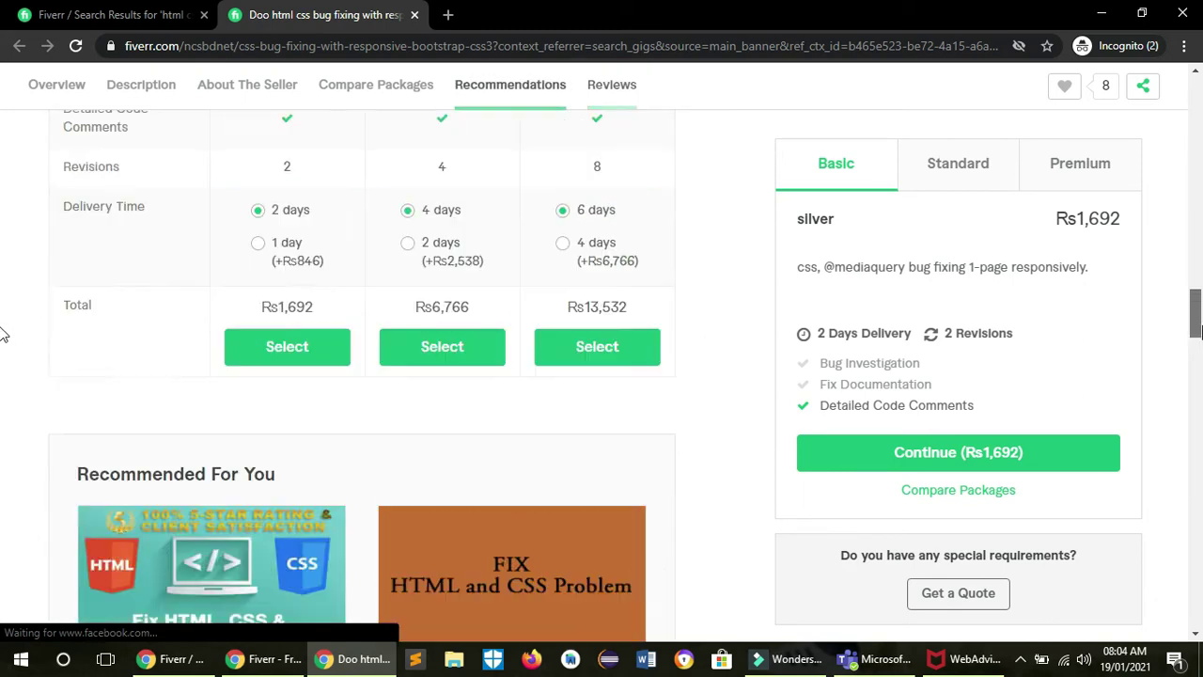
scroll(3, 310, "up", 2)
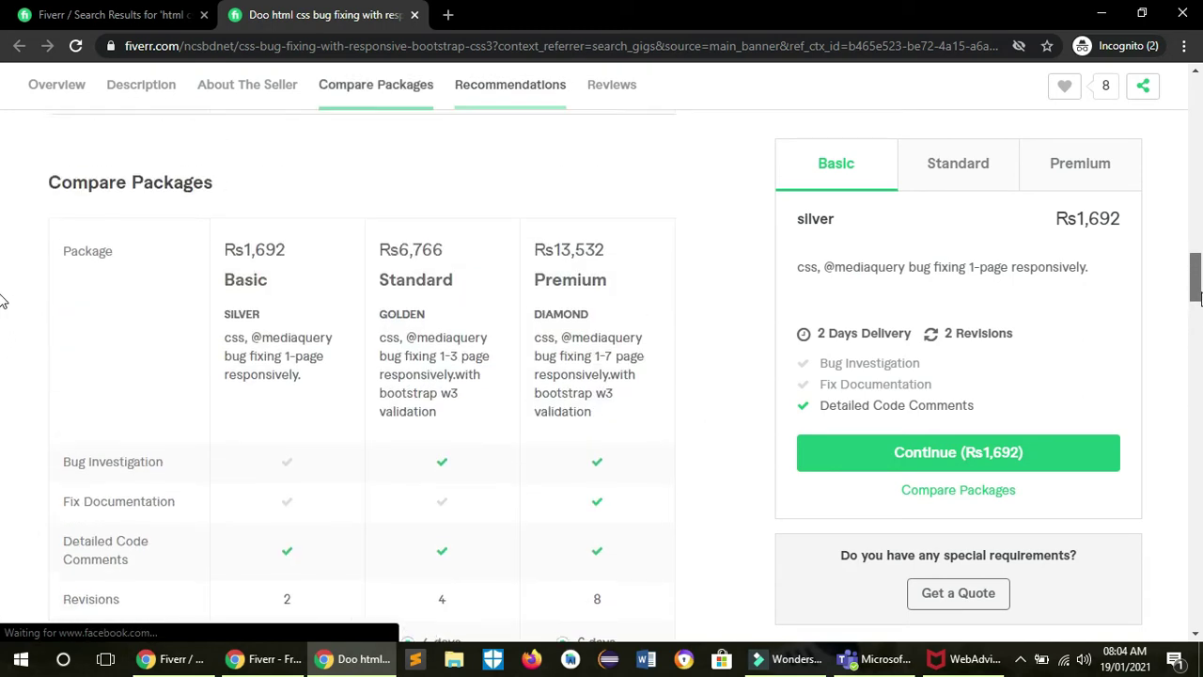
scroll(2, 423, "down", 10)
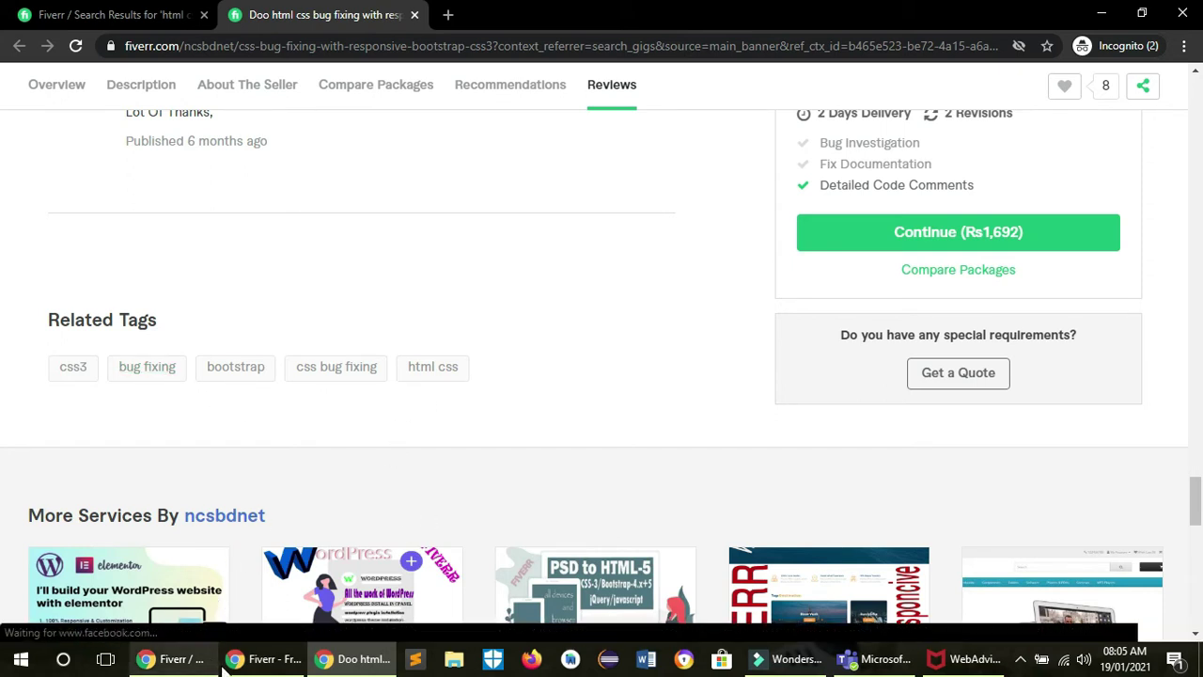
Return to the gig form and replace the search tags "webpage bugs" and "fix bug" with "html css" and "css bug fixing"
left_click(188, 661)
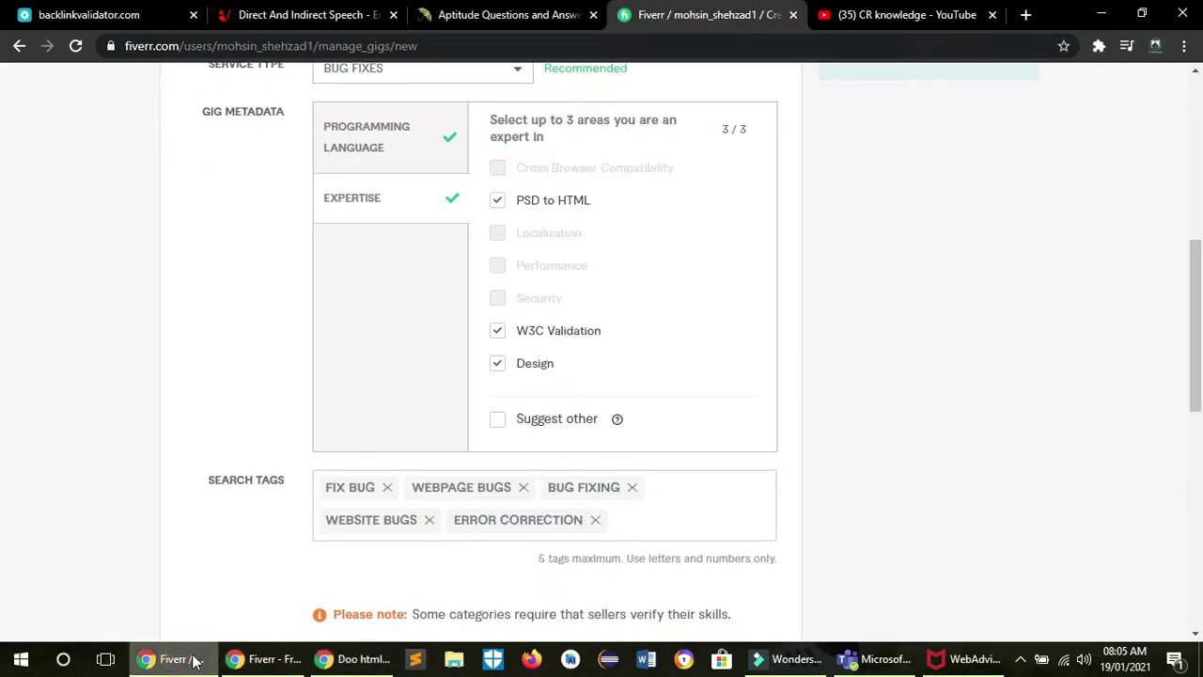
mouse_move(381, 499)
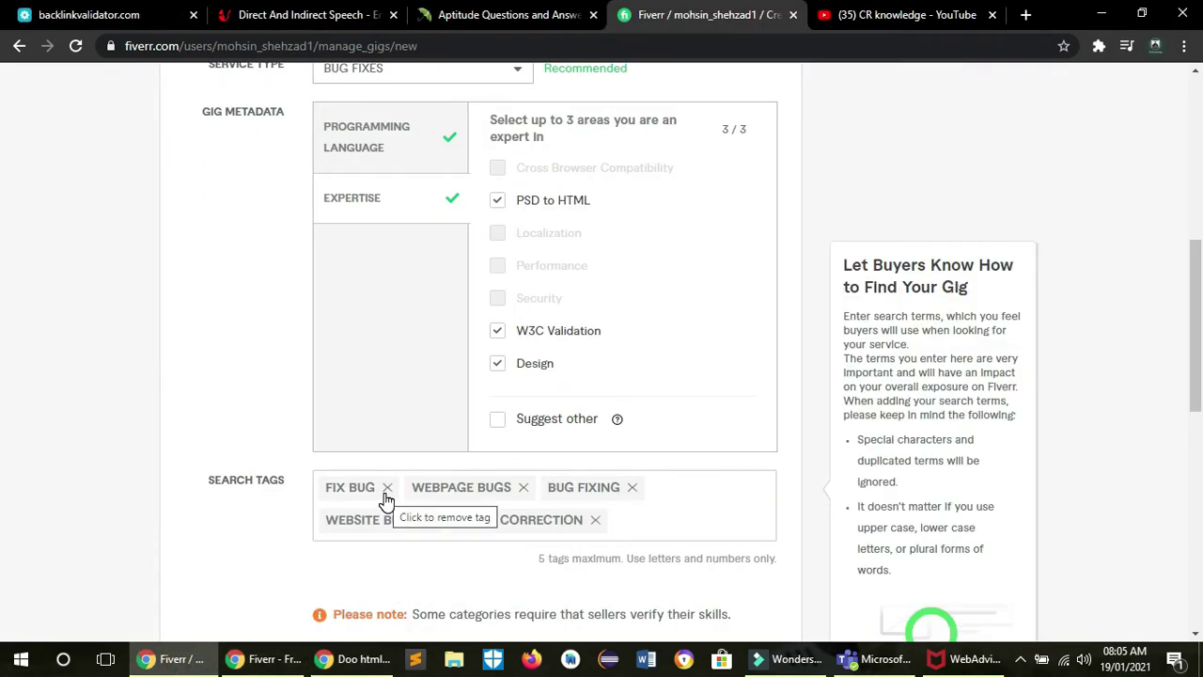
left_click(523, 488)
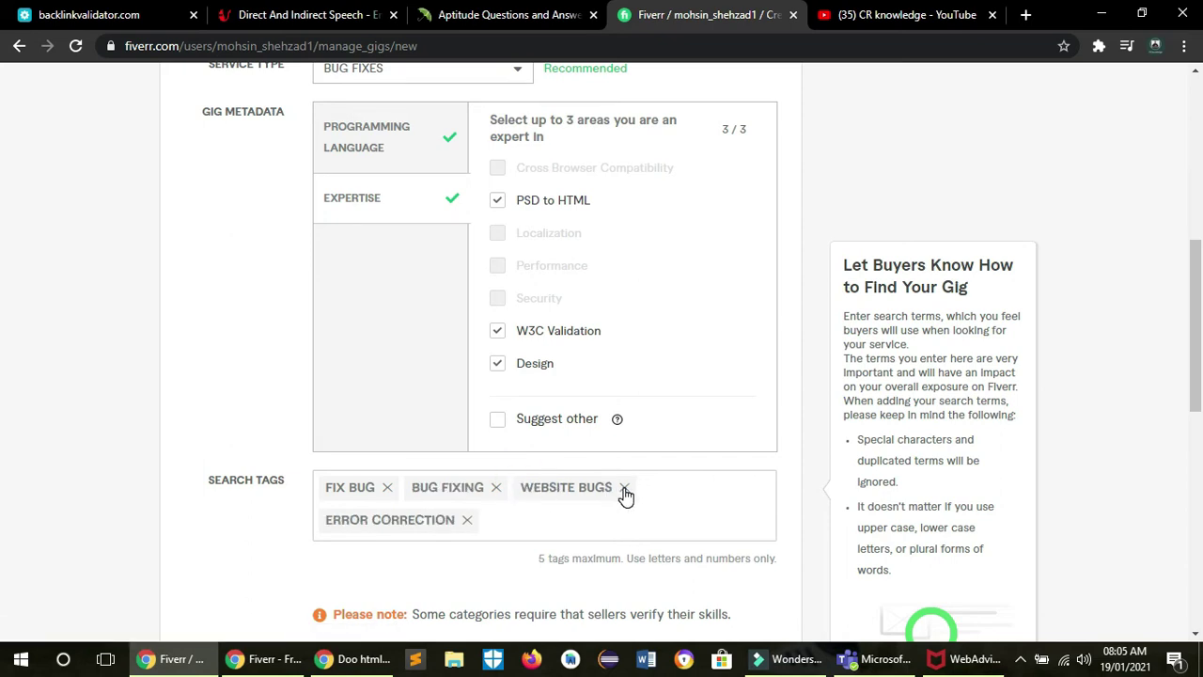
left_click(503, 515)
type("html")
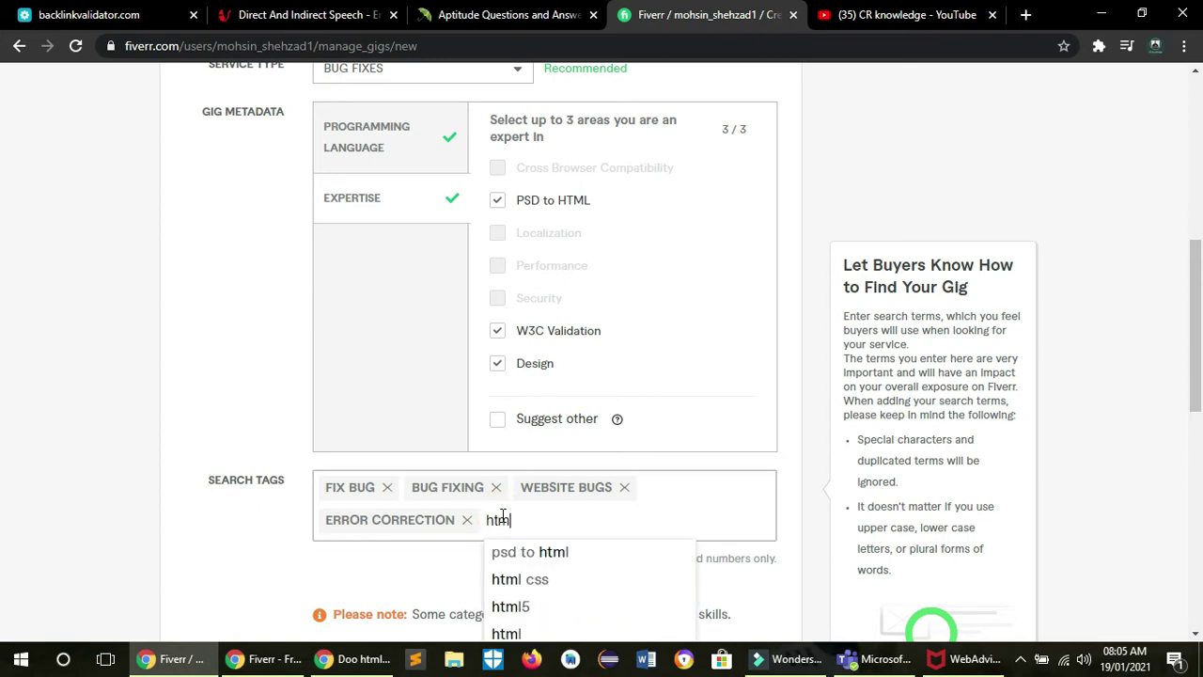
key("alt+Tab")
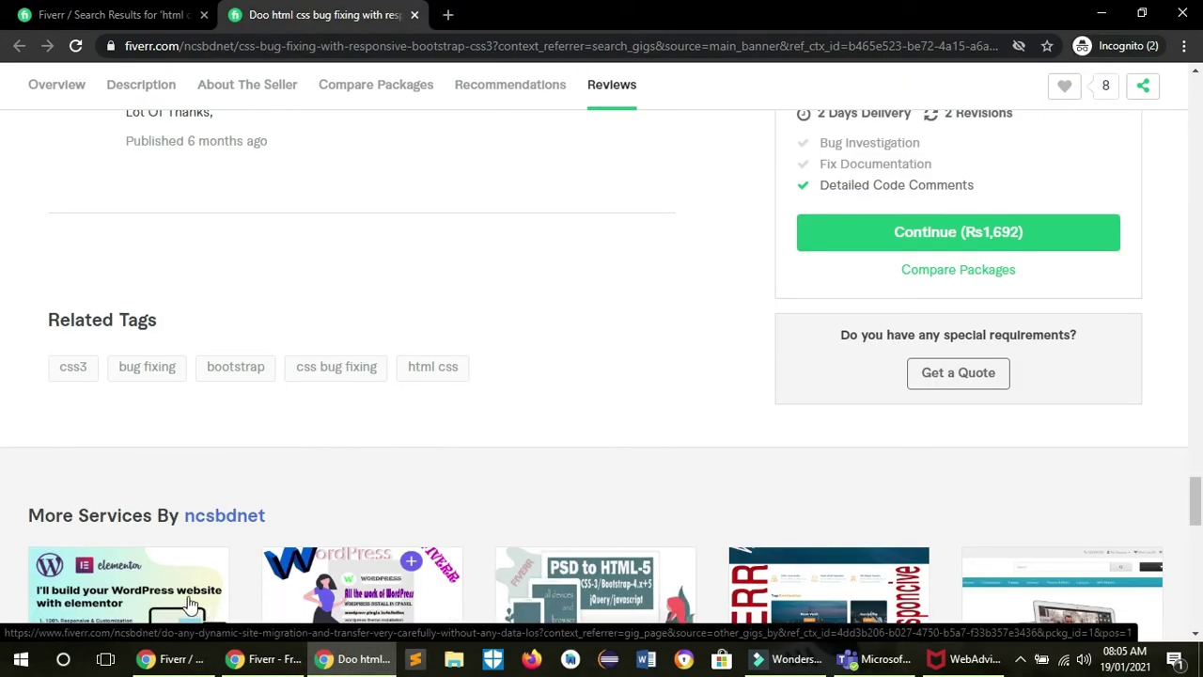
left_click(171, 658)
key("Return")
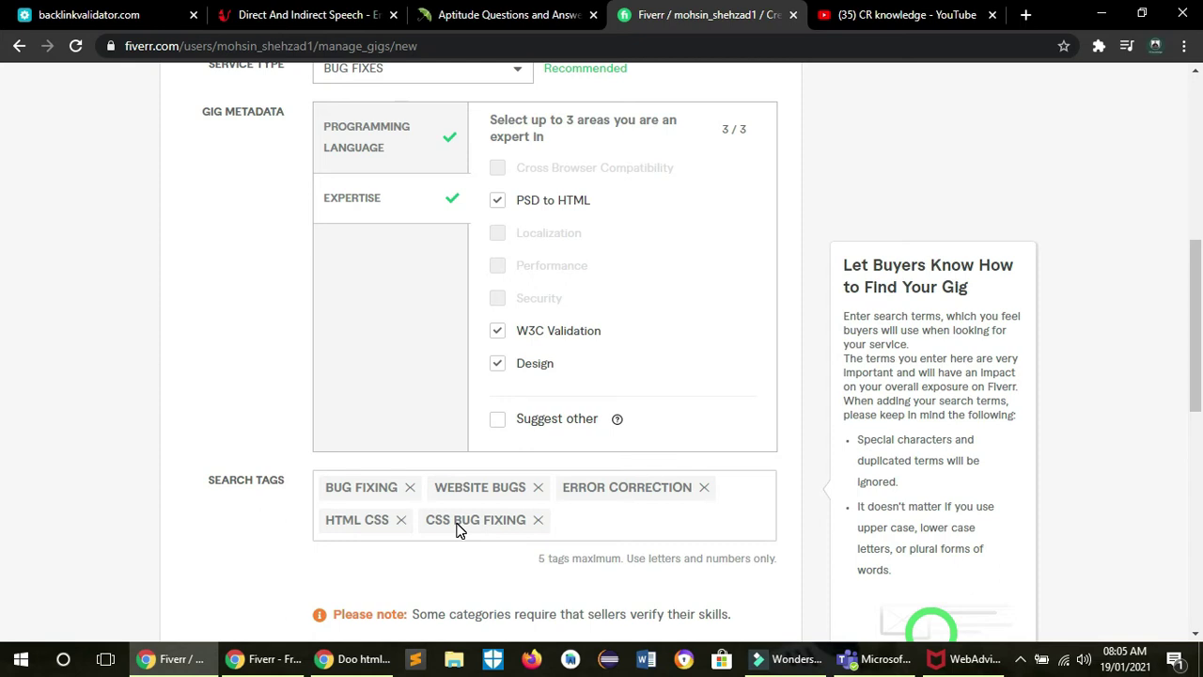
Save the gig overview and enable all three packages in Scope & Pricing, dismissing the introduction video
scroll(5, 301, "down", 3)
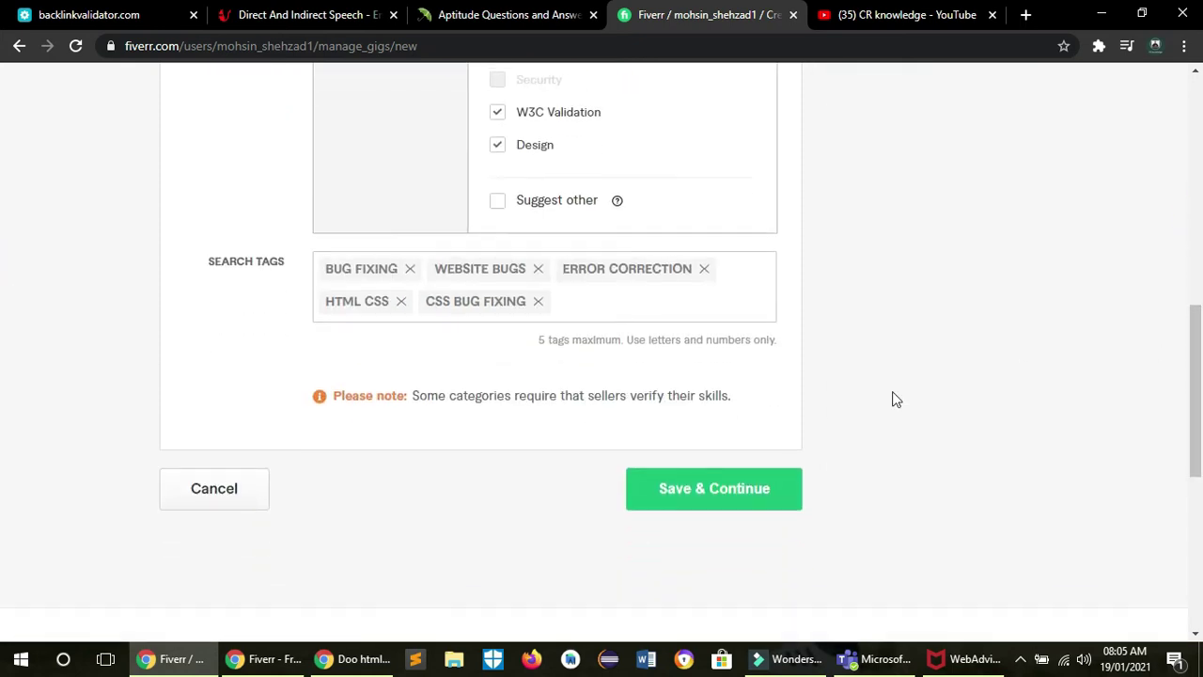
left_click(696, 488)
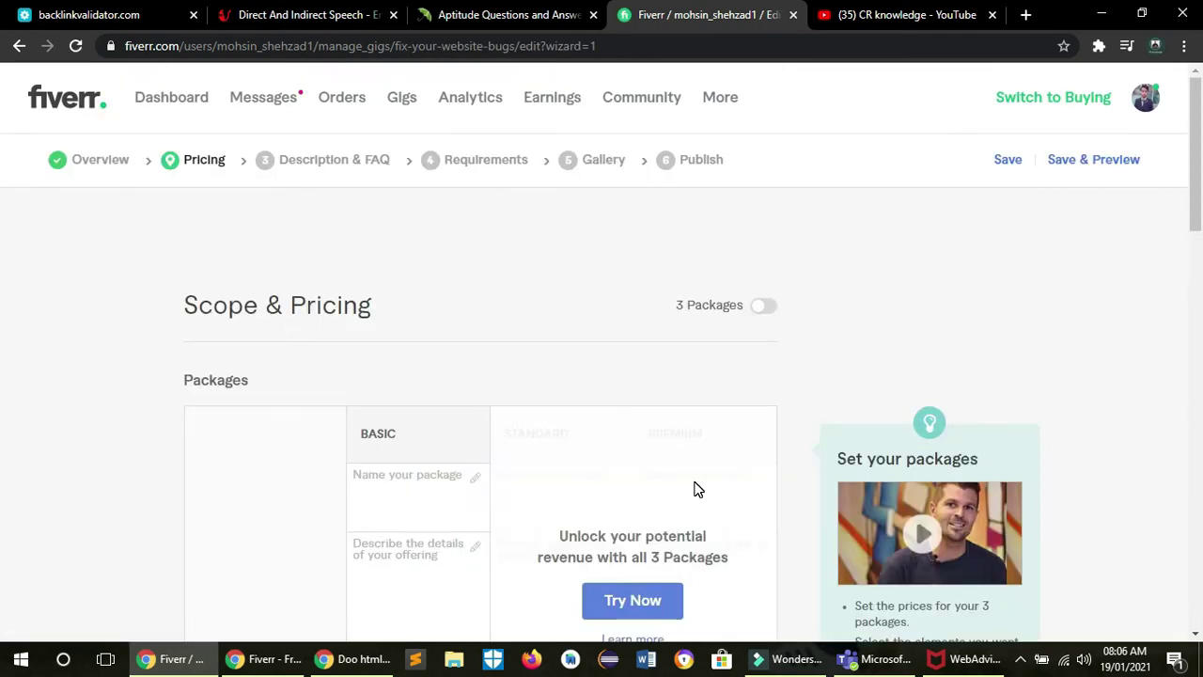
scroll(3, 188, "down", 5)
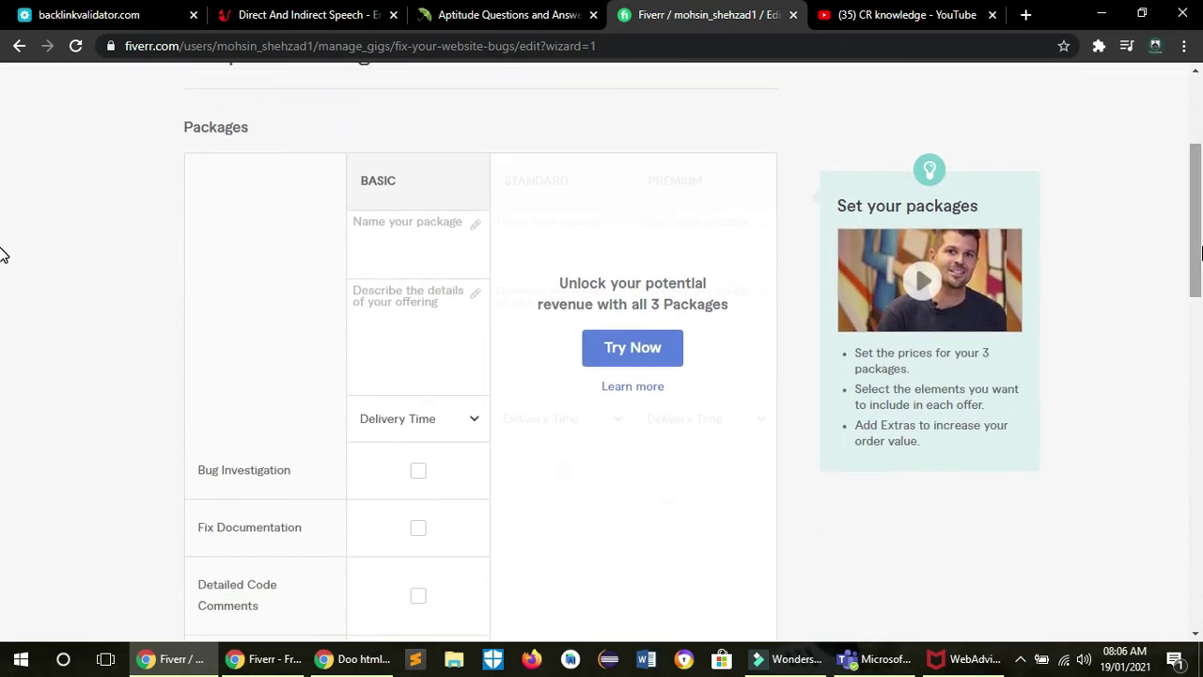
left_click(653, 352)
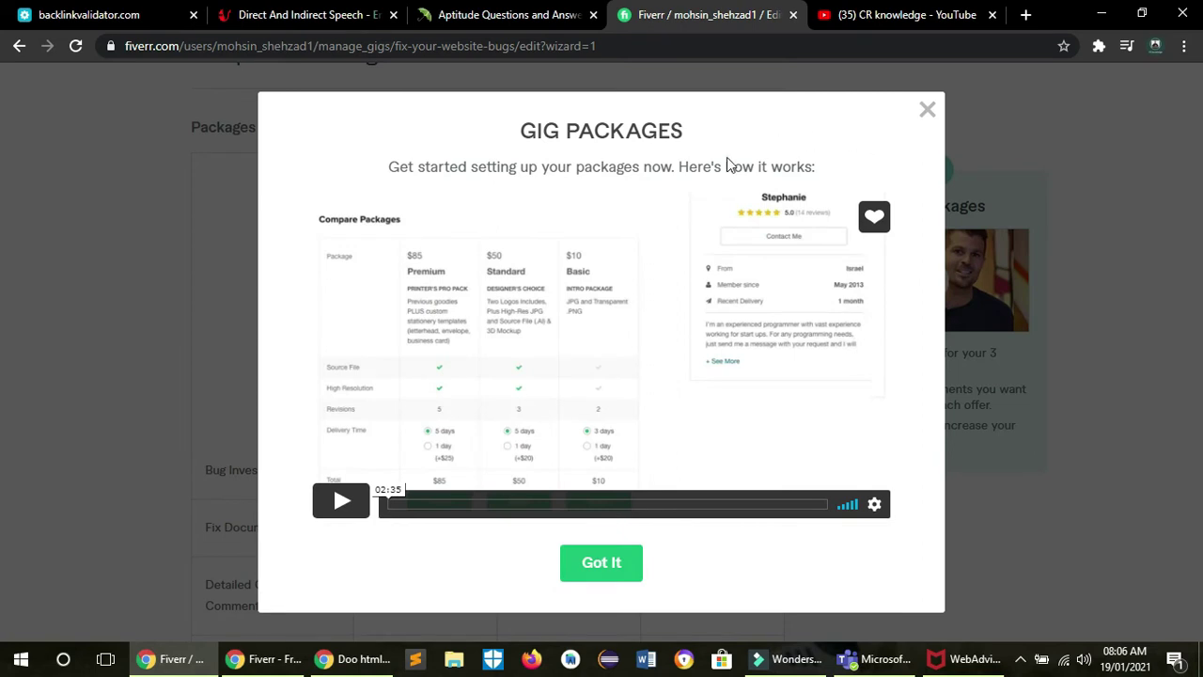
left_click(929, 111)
Name the Basic, Standard and Premium packages "silver package", "Gold package" and "platinum package"
left_click(401, 223)
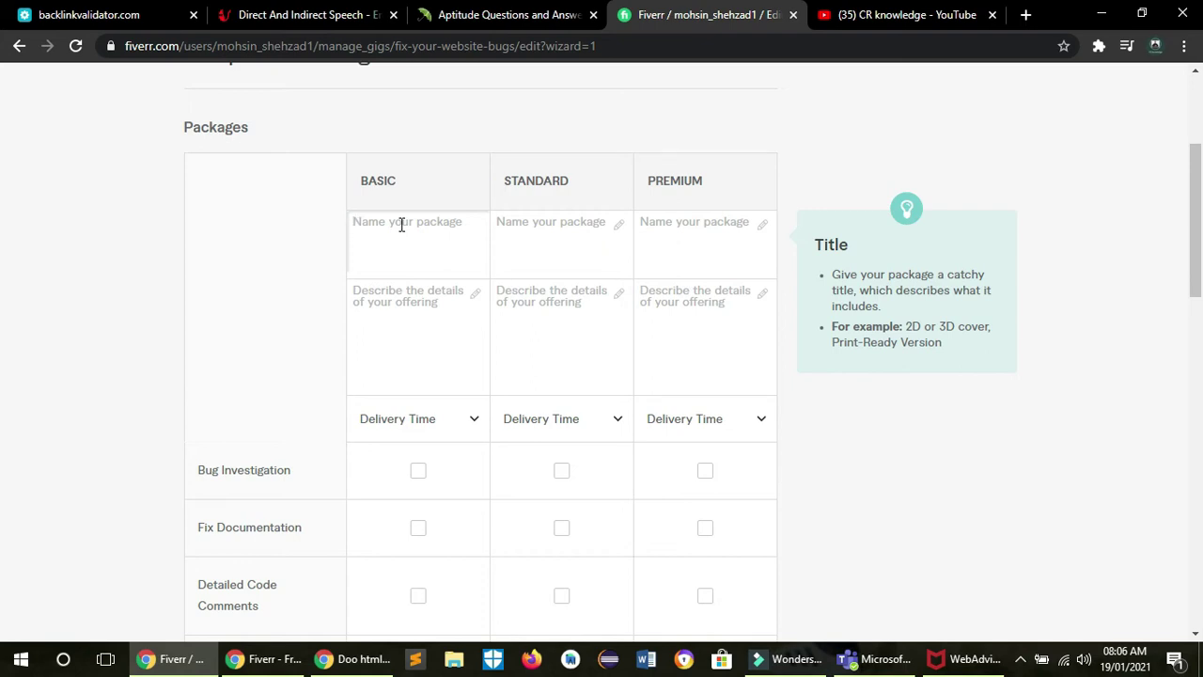
type("silver package")
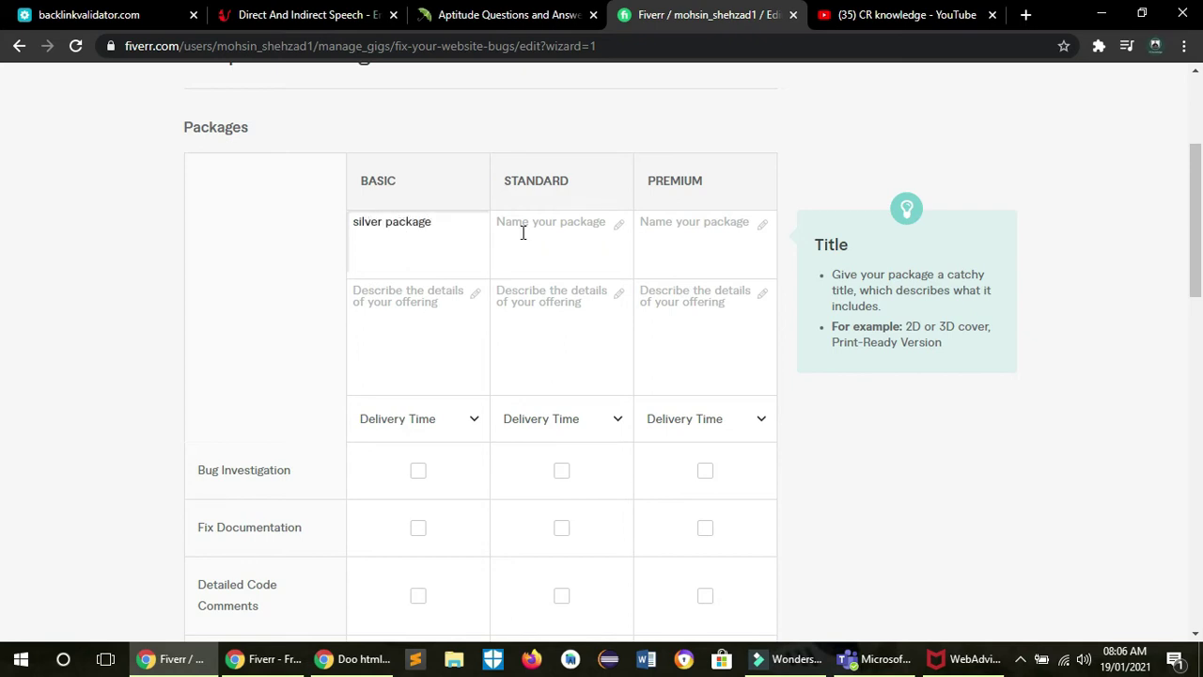
left_click(523, 232)
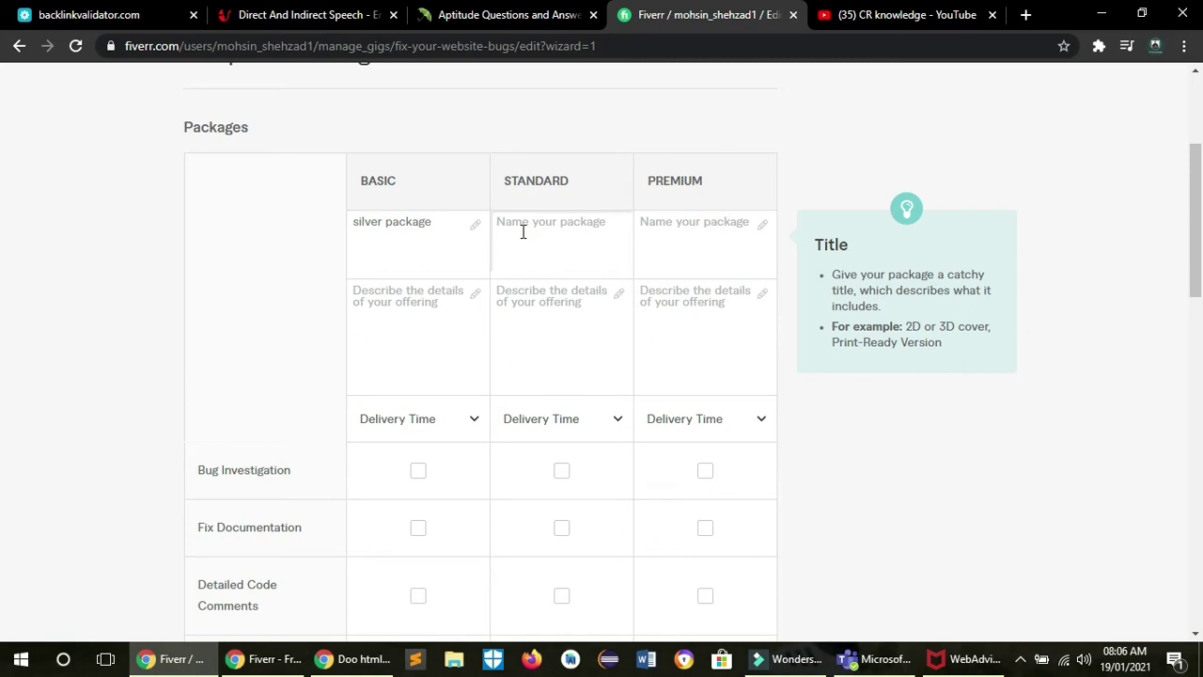
type("ck")
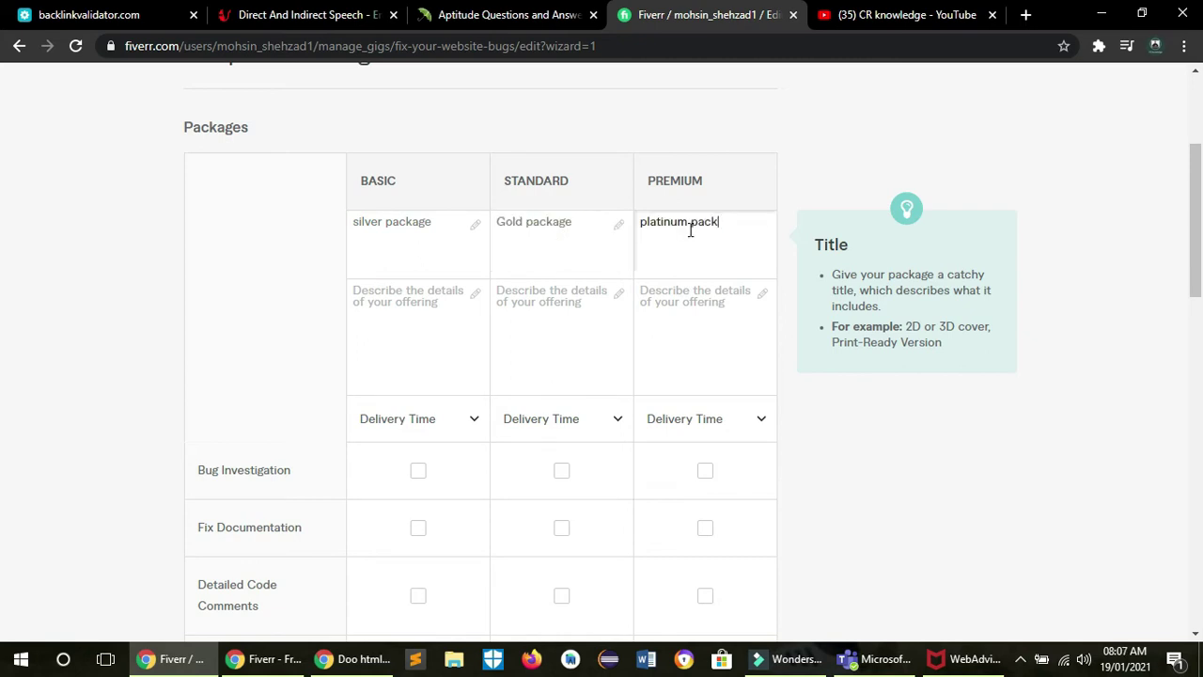
type("age")
Describe the Basic package as "in silver package i will fix 1 web page bugs in one day" with 1 day delivery
left_click(424, 329)
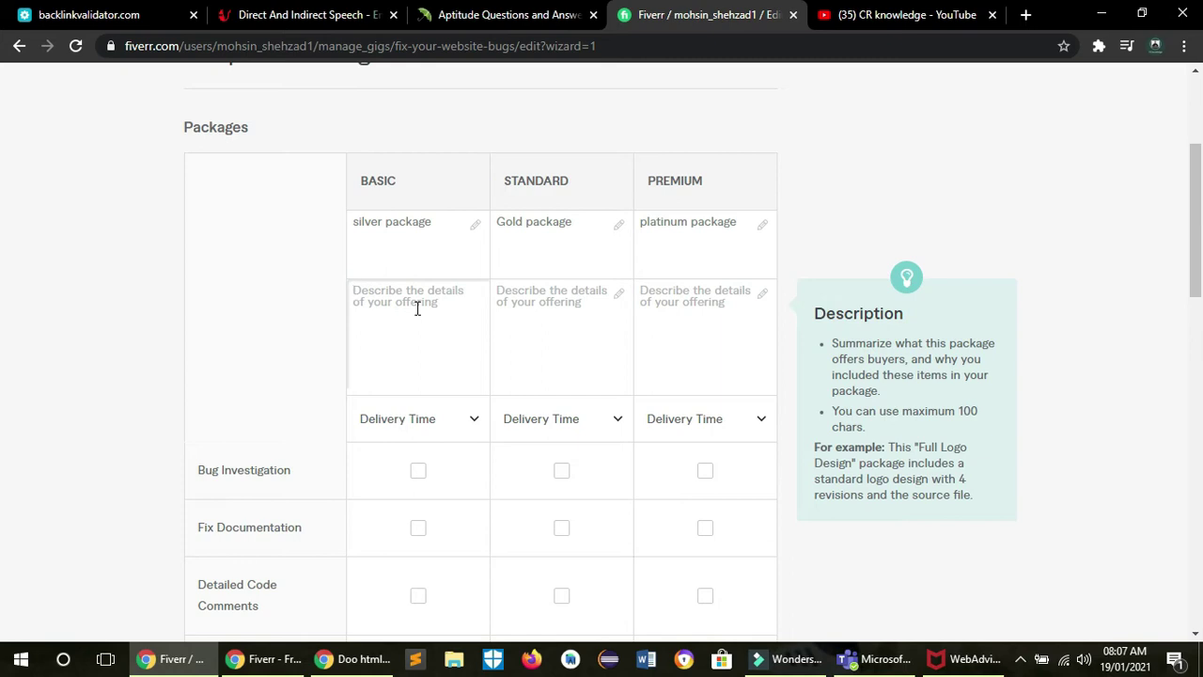
type("s")
key("BackSpace")
type("in silver package i will fix 1 web page bugs in one day")
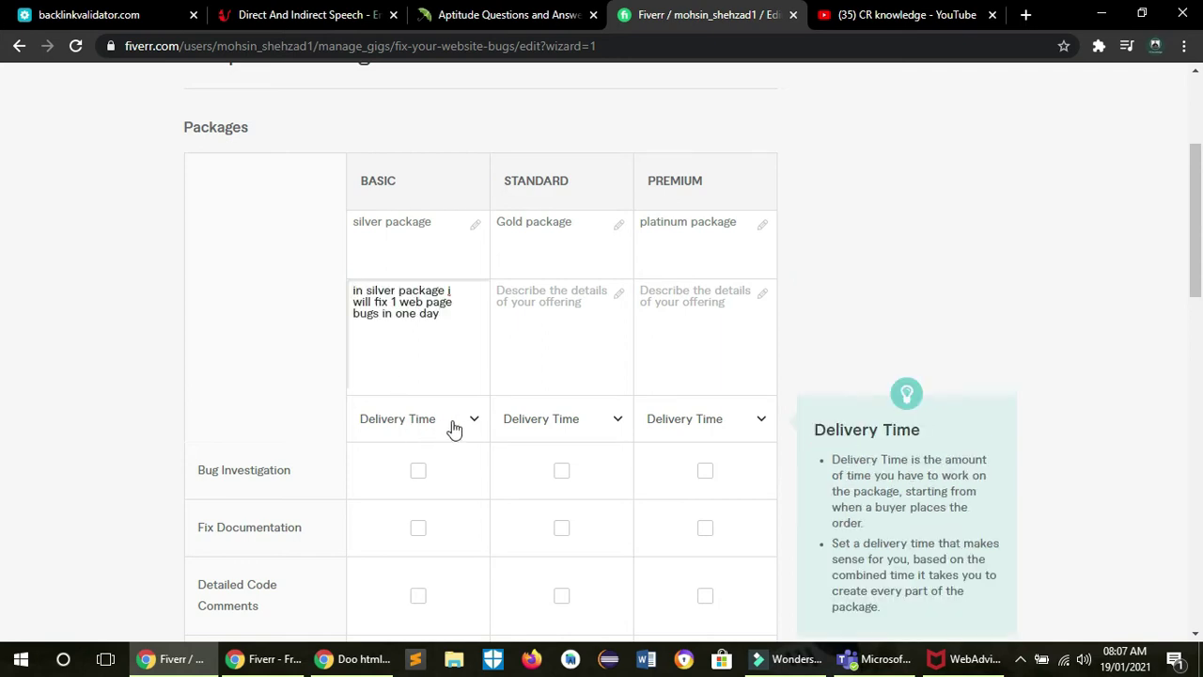
left_click(471, 424)
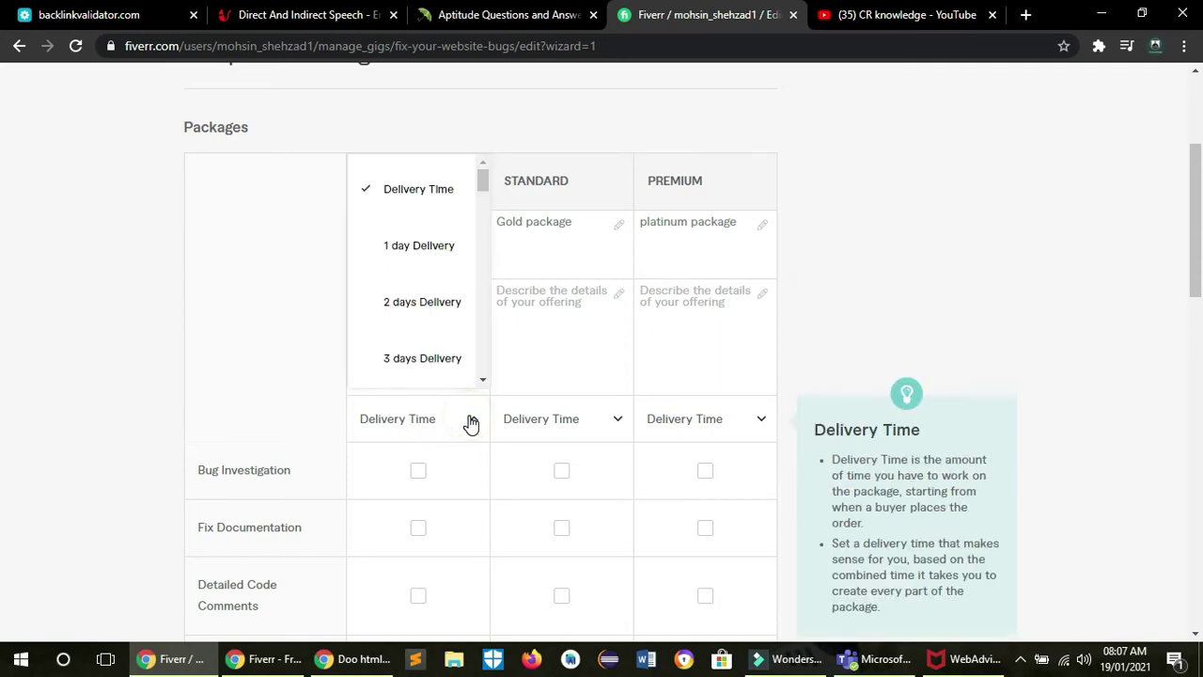
left_click(406, 264)
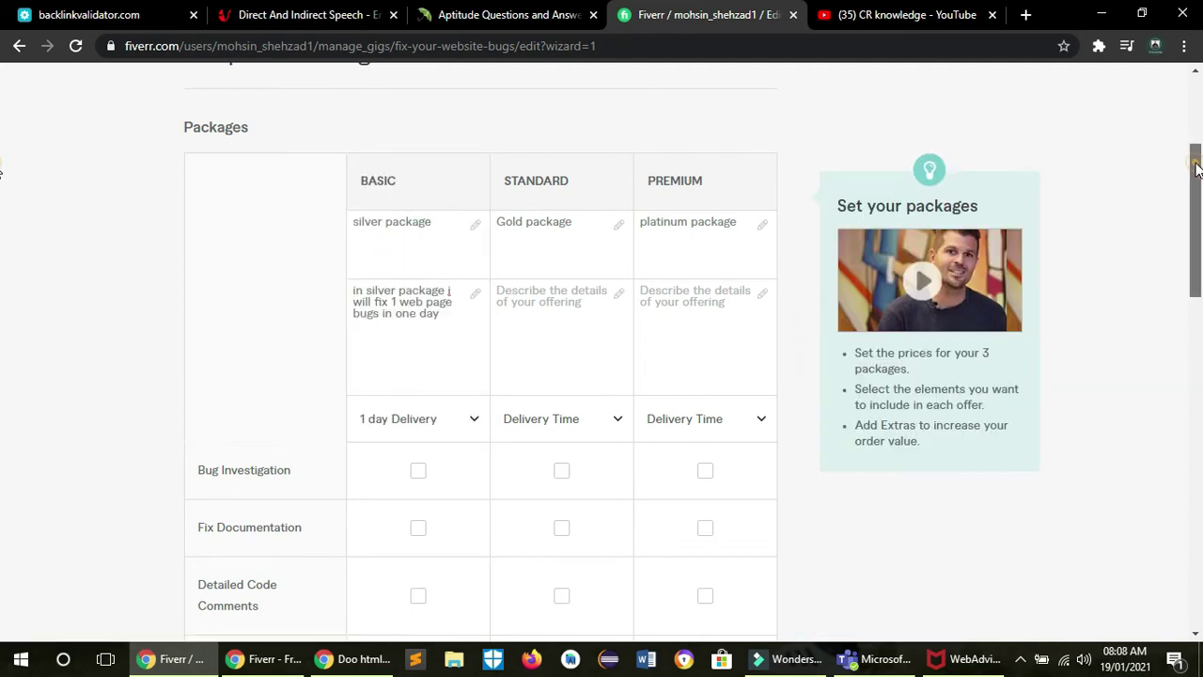
Include Bug Investigation and Detailed Code Comments in the Basic package, leave out Fix Documentation, and allow Unlimited revisions
scroll(381, 362, "down", 2)
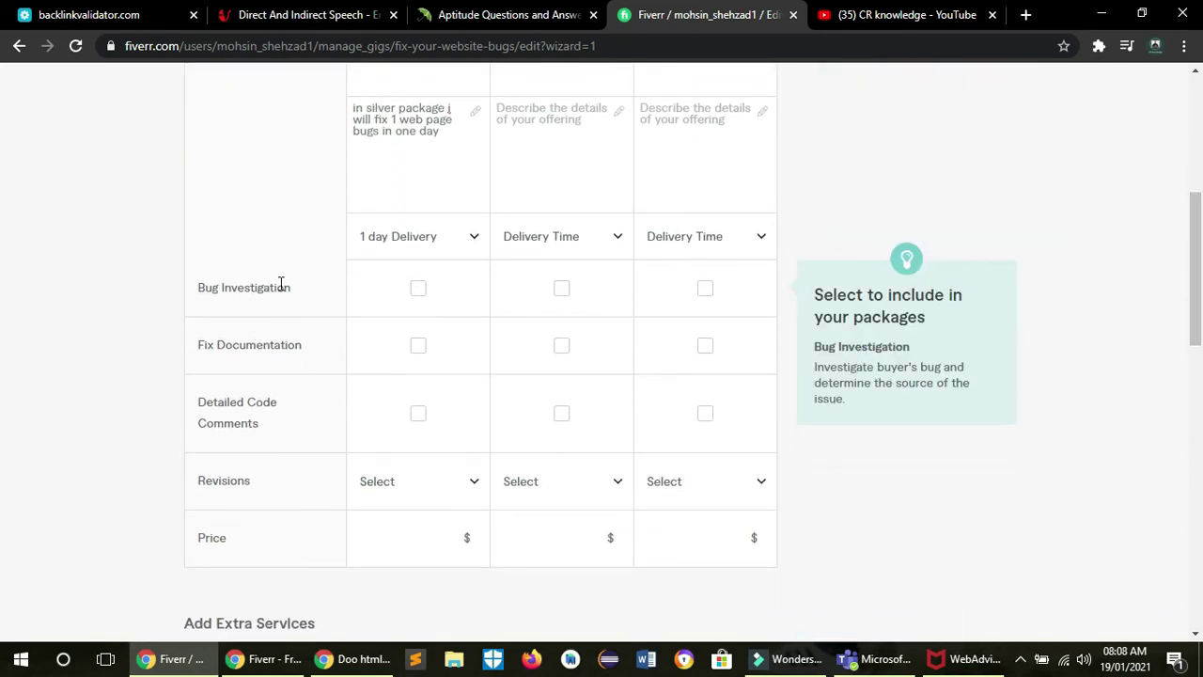
left_click(419, 291)
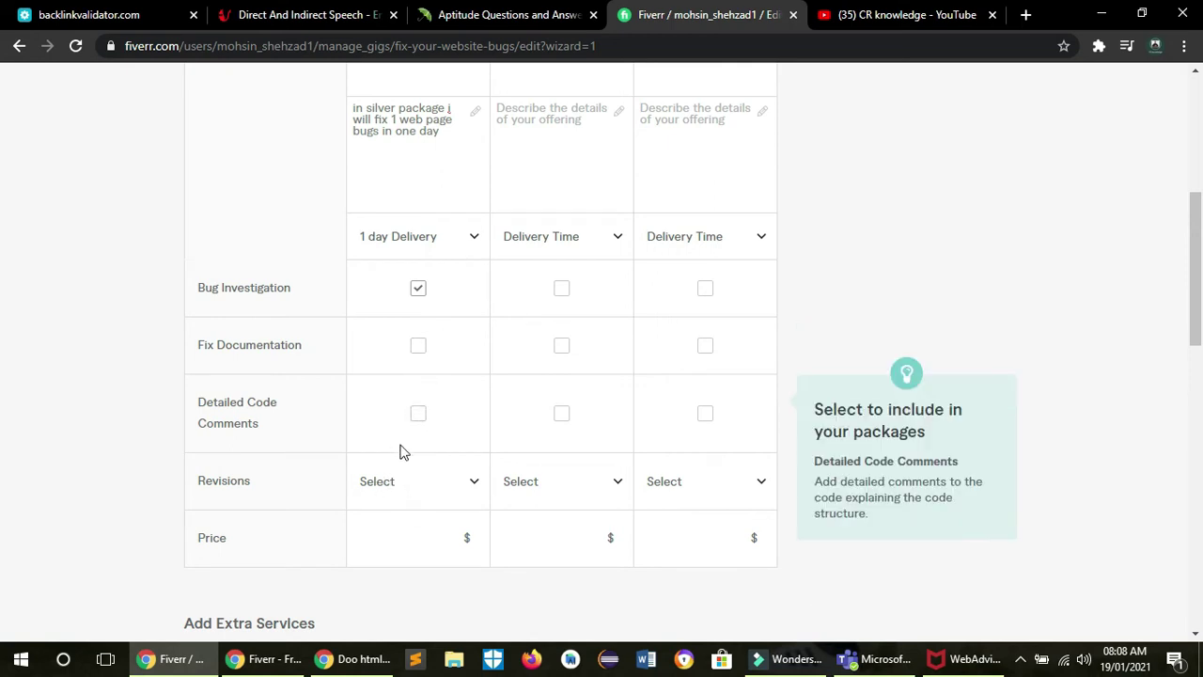
left_click(411, 480)
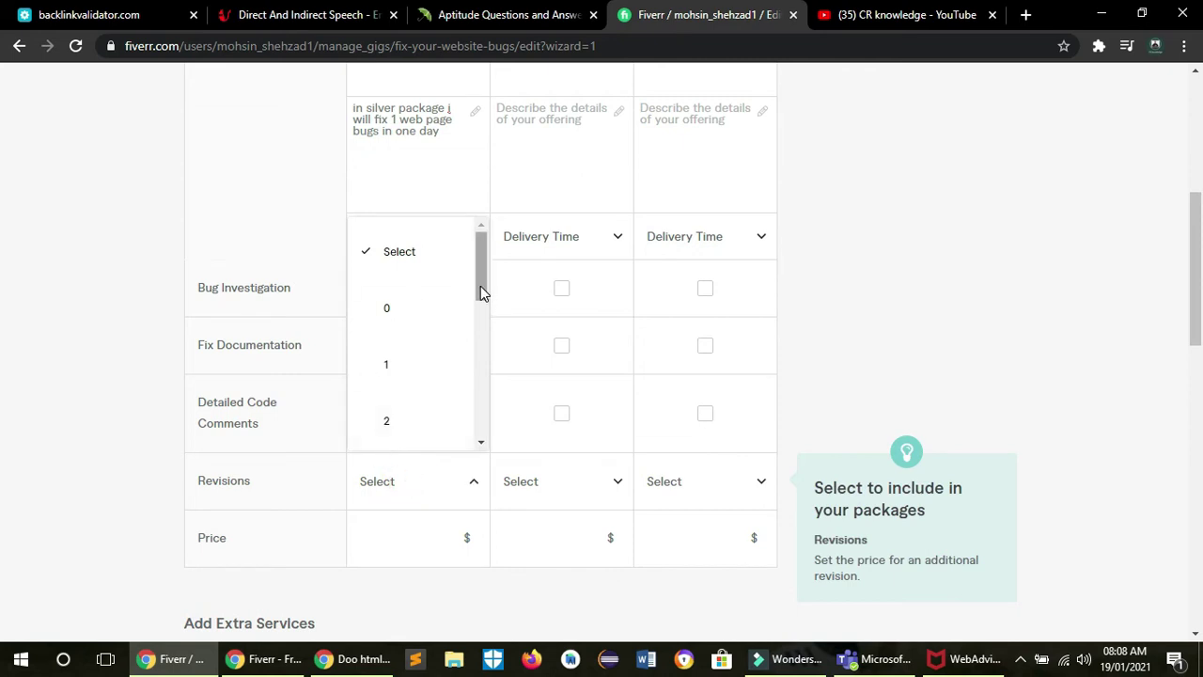
left_click_drag(483, 290, 476, 449)
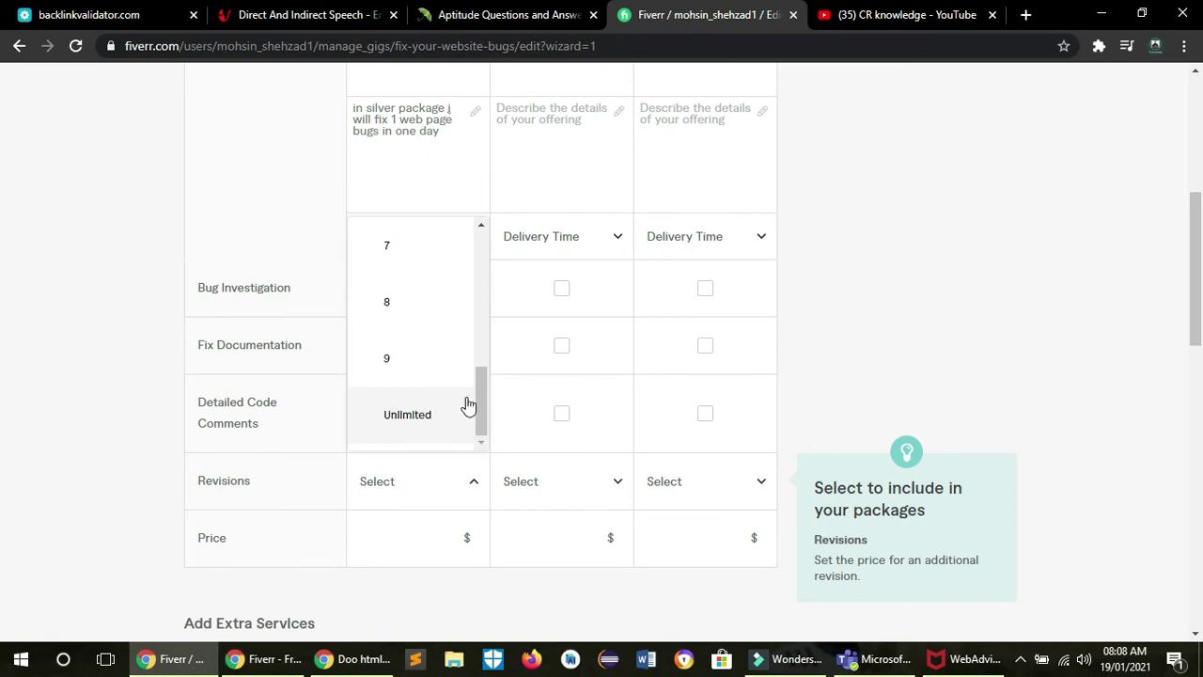
mouse_move(478, 398)
left_mouse_down()
mouse_move(478, 333)
mouse_move(467, 411)
left_mouse_up()
left_click(431, 415)
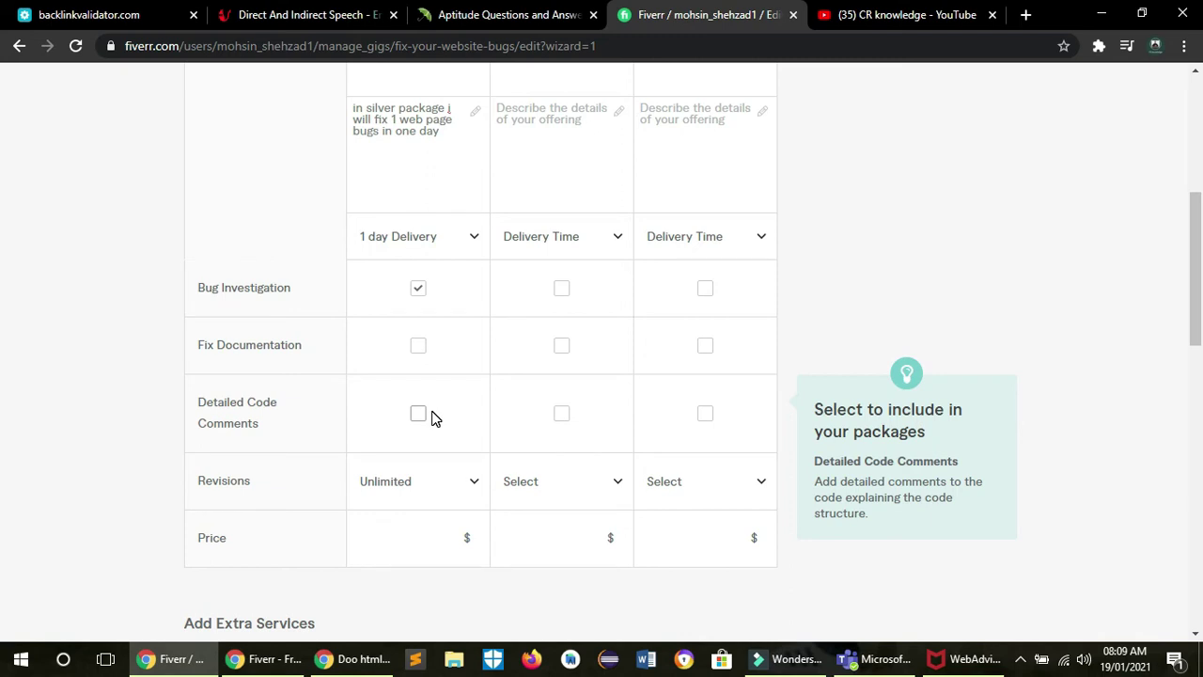
left_click(417, 346)
left_click(417, 418)
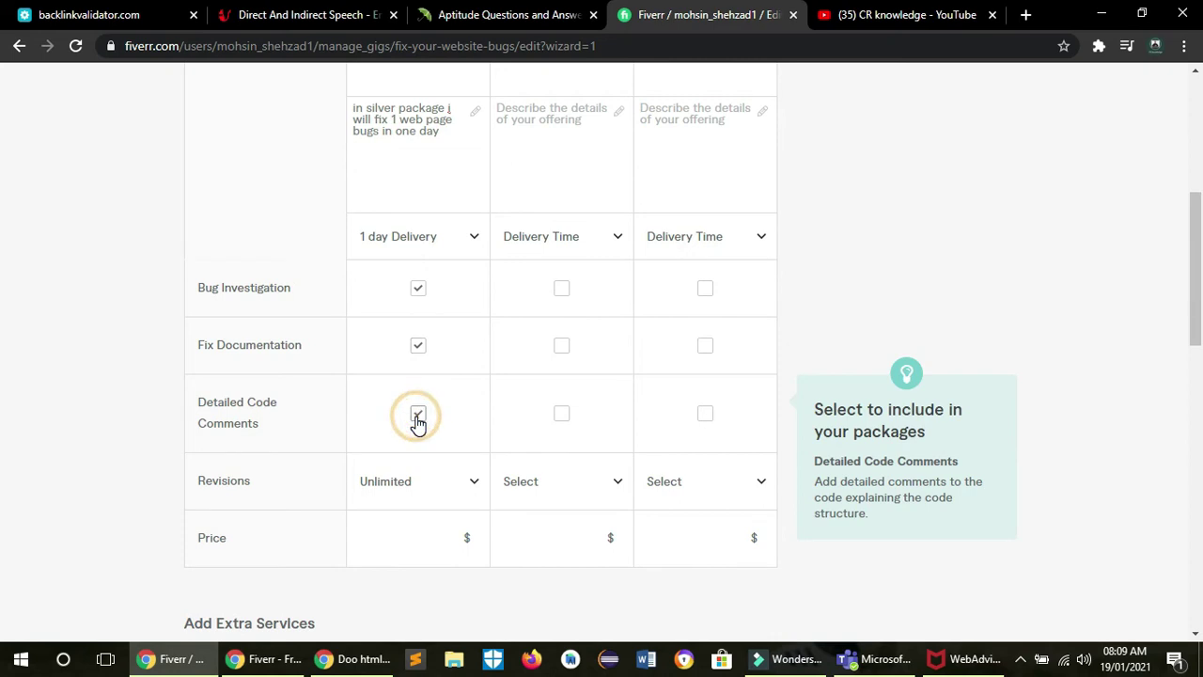
left_click(419, 348)
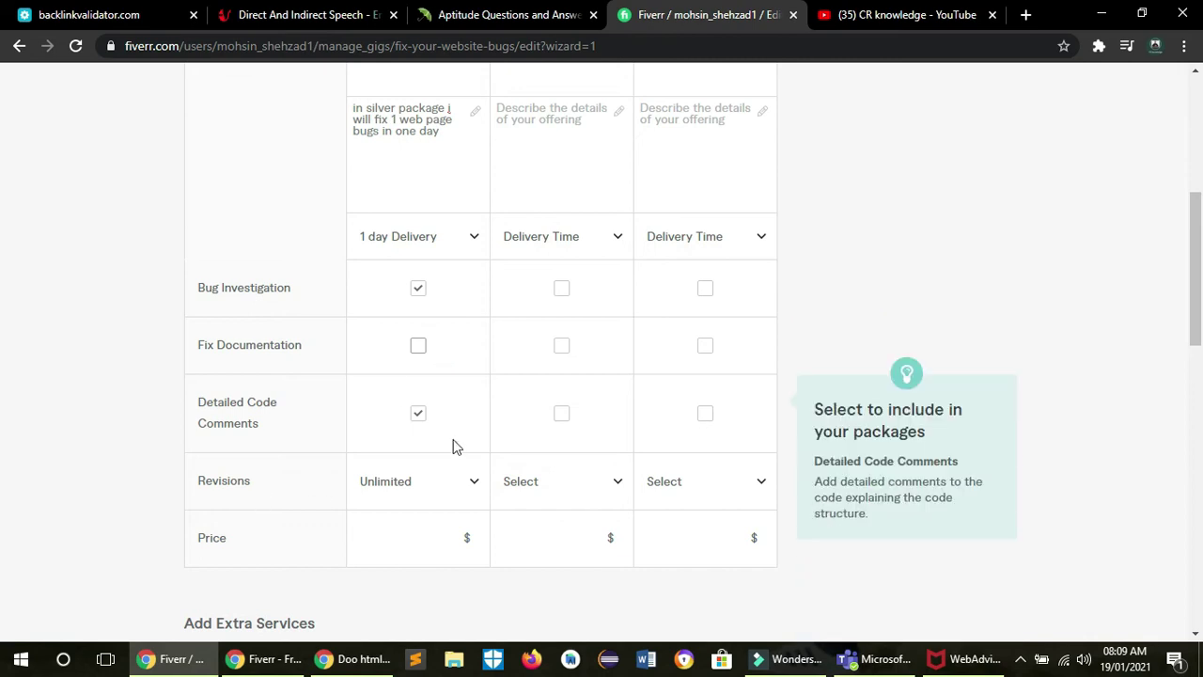
Set the Basic package's price to $5
left_click(447, 534)
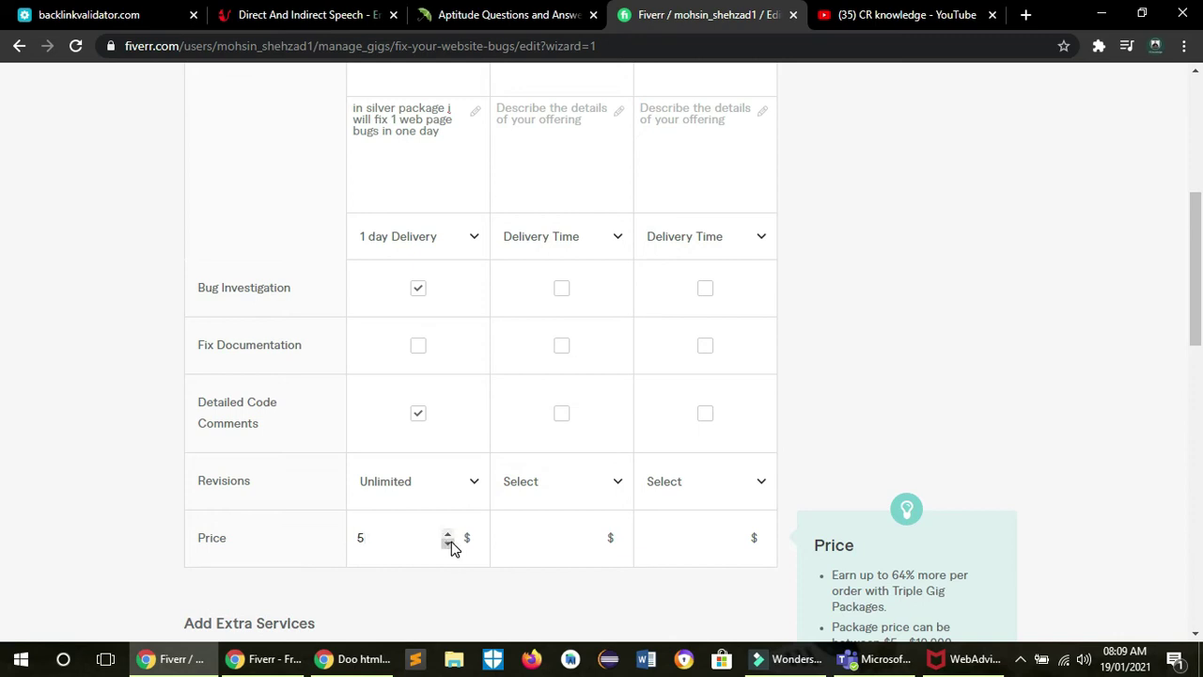
left_click(449, 536)
left_click(449, 536)
left_click(449, 534)
left_click(448, 545)
Copy the Basic package's description into the Standard package's description
scroll(2, 295, "up", 3)
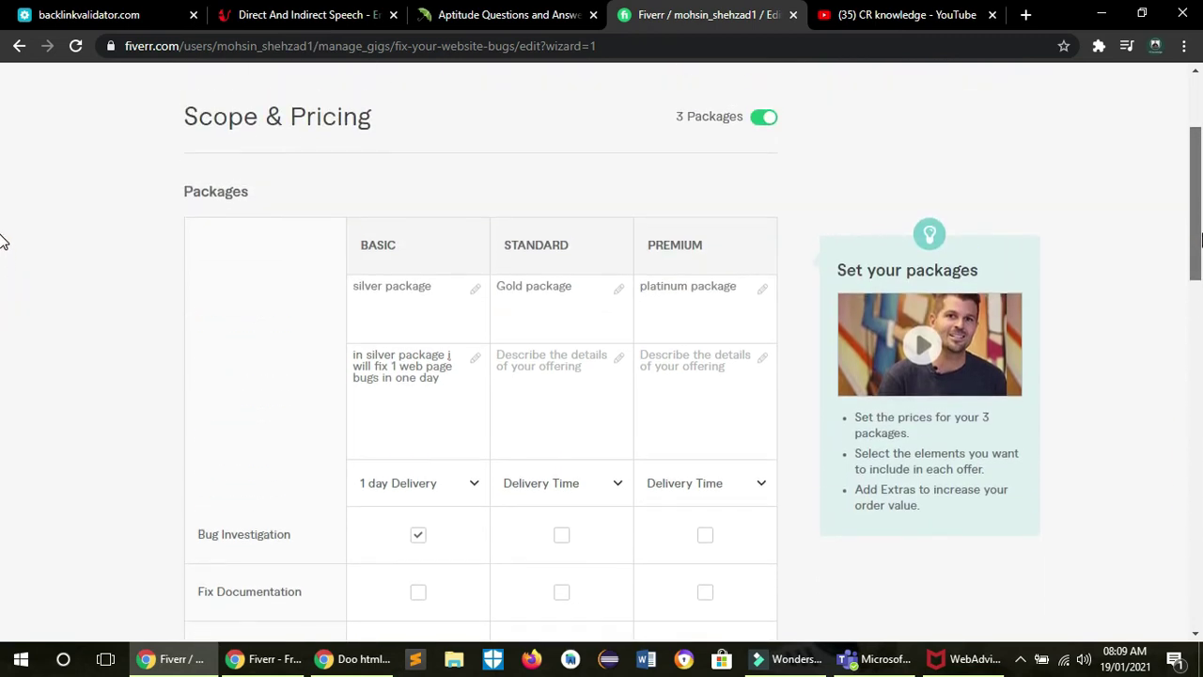
left_click(541, 376)
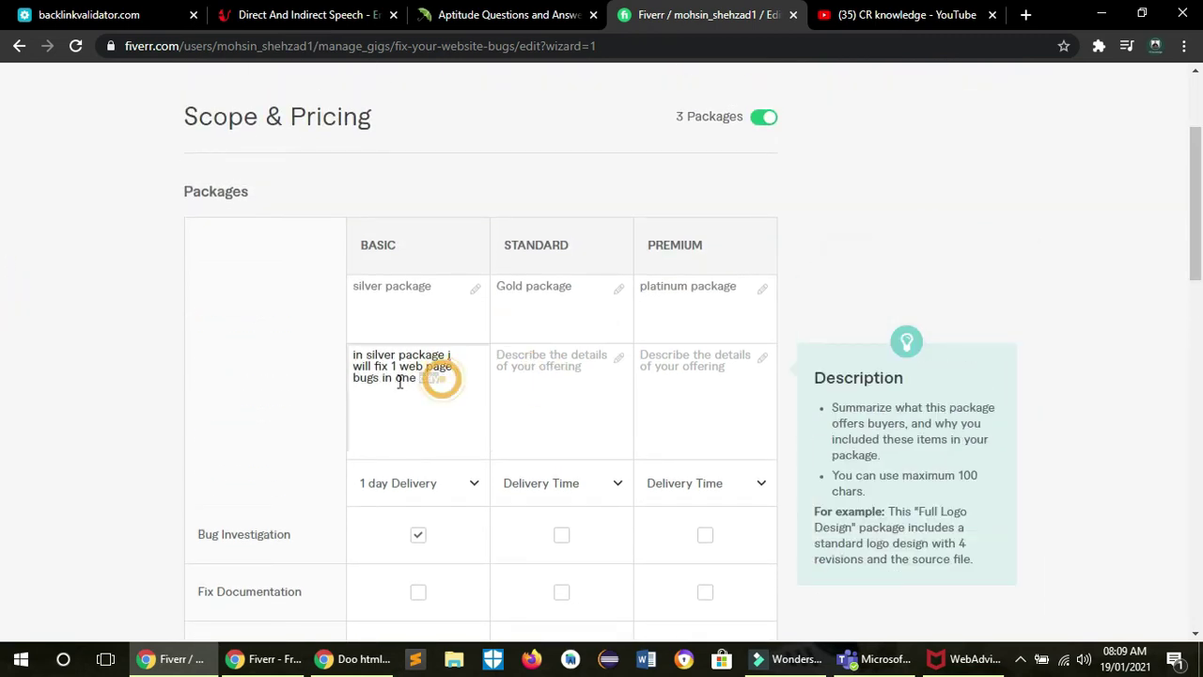
left_click_drag(439, 376, 335, 358)
key("ctrl+c")
left_click(526, 369)
key("ctrl+v")
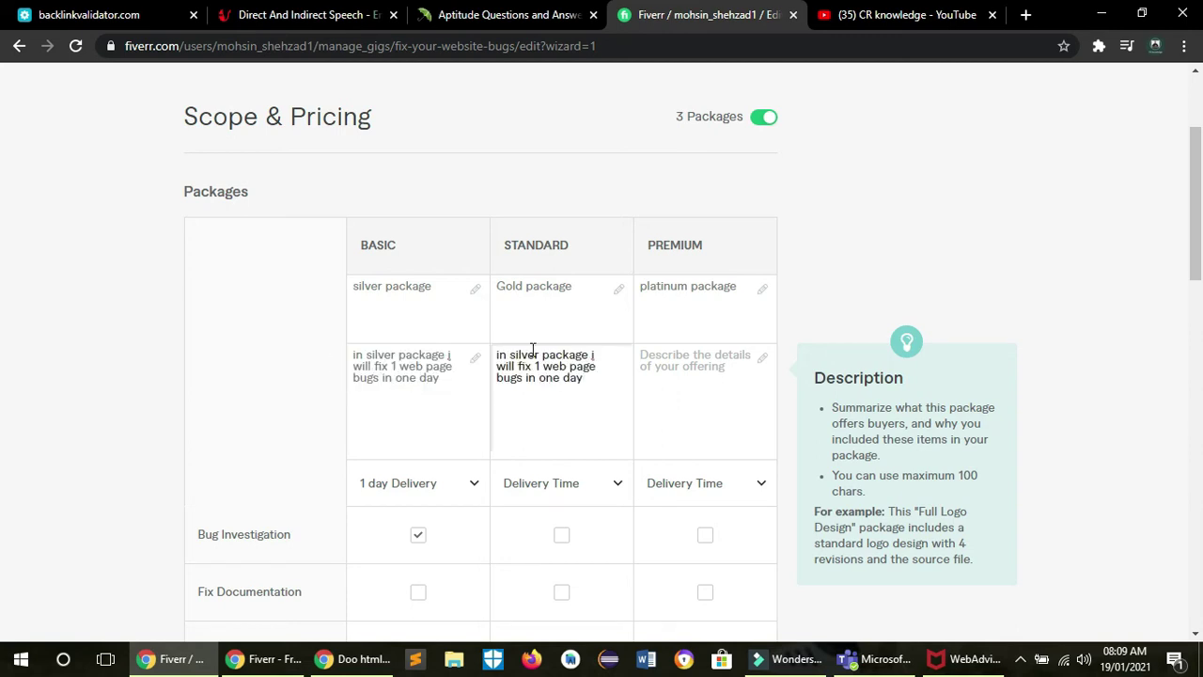
Reword the Standard description to "in Gold package i will fix 2 to 4 web pages bugs in 3 days"
left_click(533, 354)
double_click(533, 355)
type("Gold")
double_click(537, 366)
type("2 to 4")
type("s")
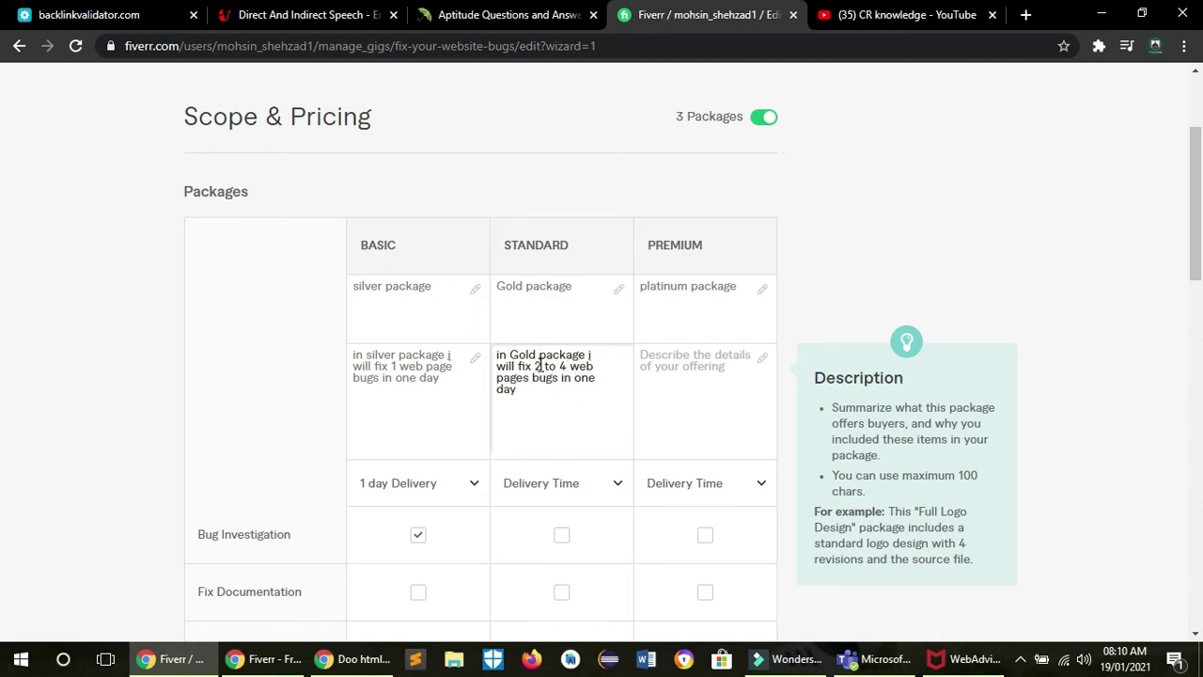
left_click_drag(576, 377, 517, 389)
type("3 days")
Set the Standard package to 3 days delivery and change the page range in its description to "2 to 3"
left_click(558, 490)
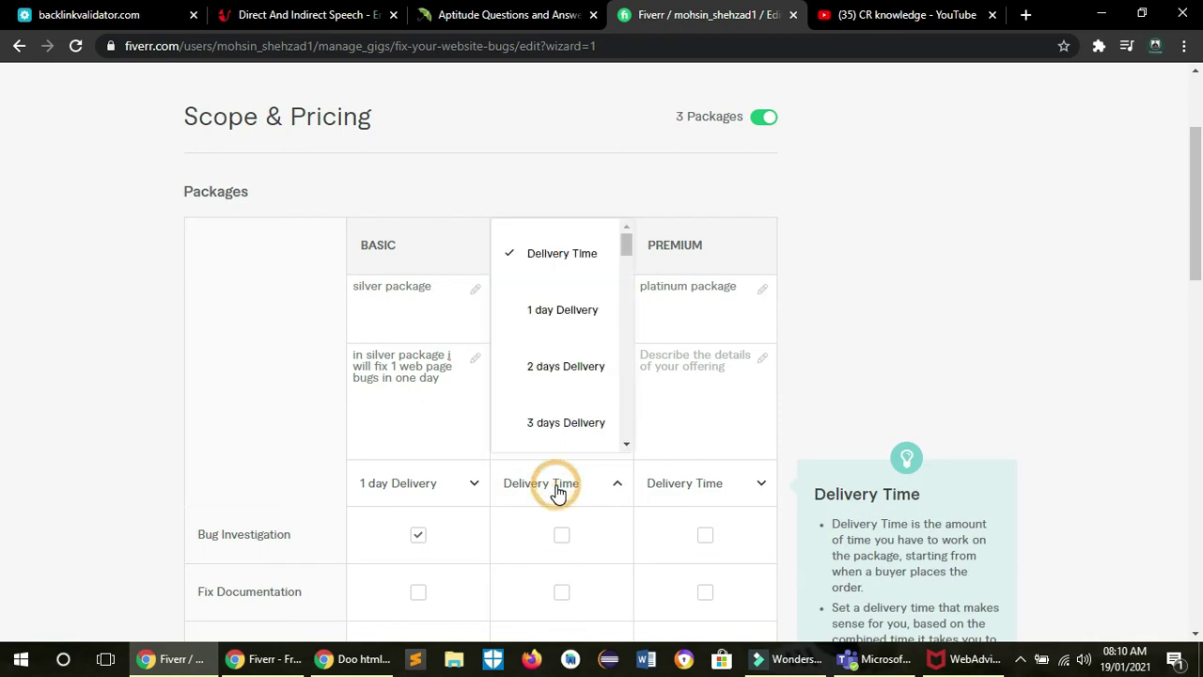
left_click(562, 422)
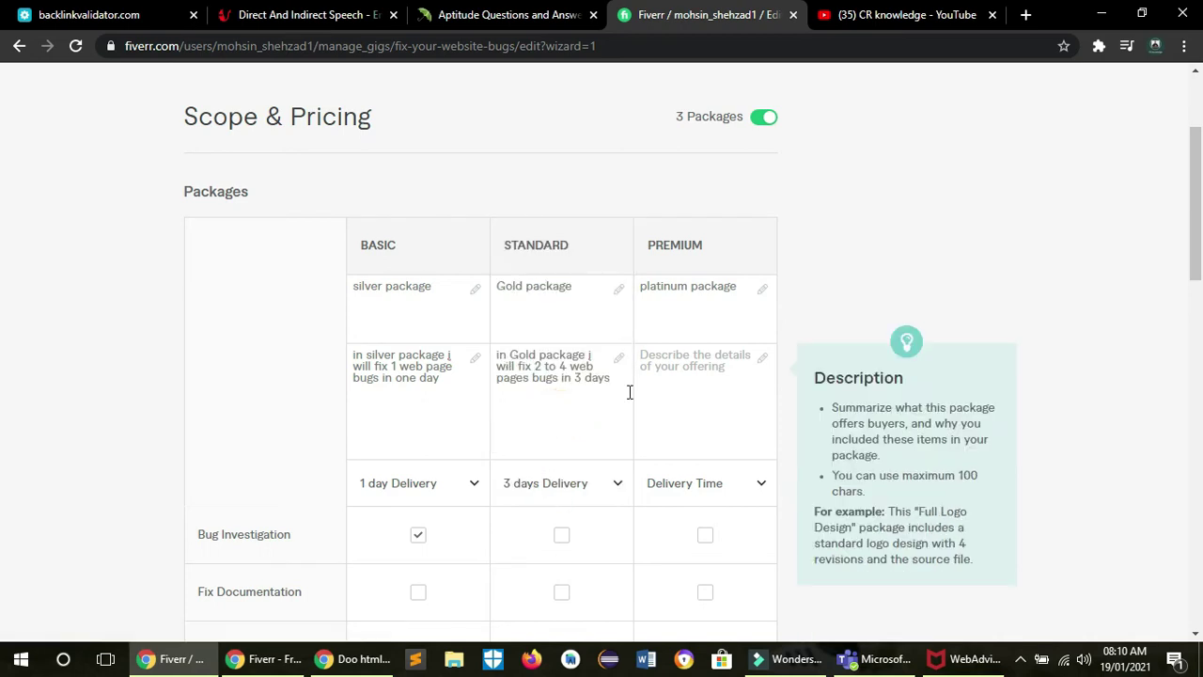
left_click(566, 368)
key("BackSpace")
type("3")
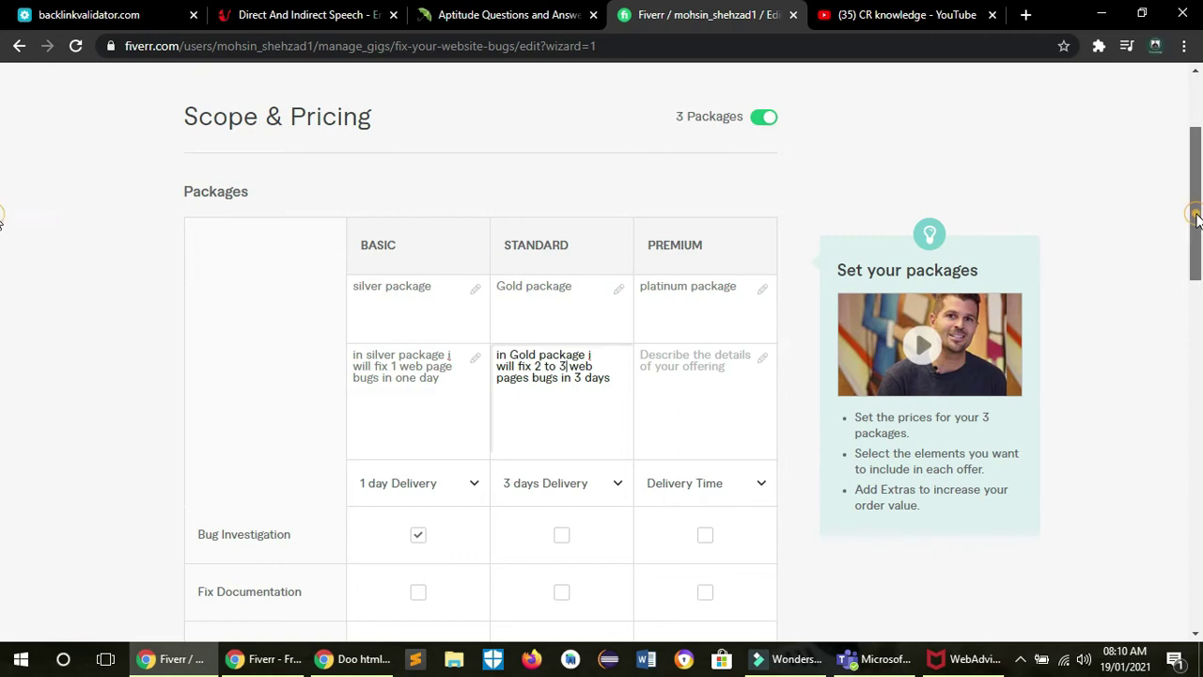
Add "with 2 to 4 sections" to the Basic package's description
scroll(1192, 216, "down", 1)
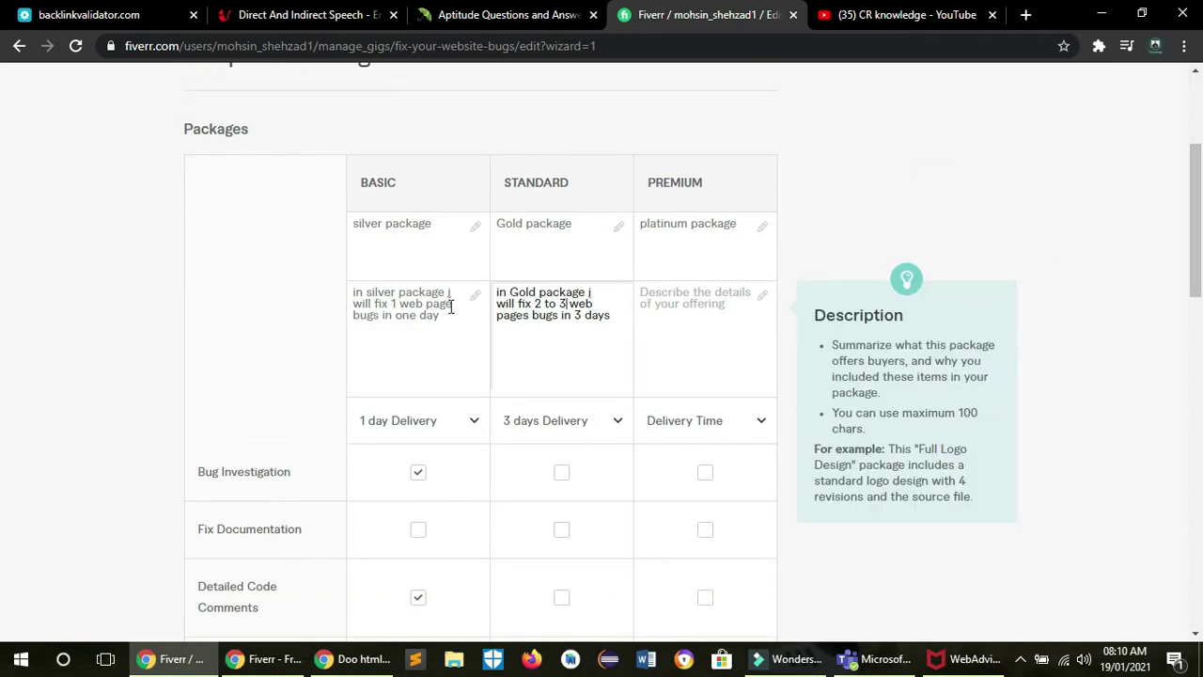
left_click(454, 305)
type("with 2 to ")
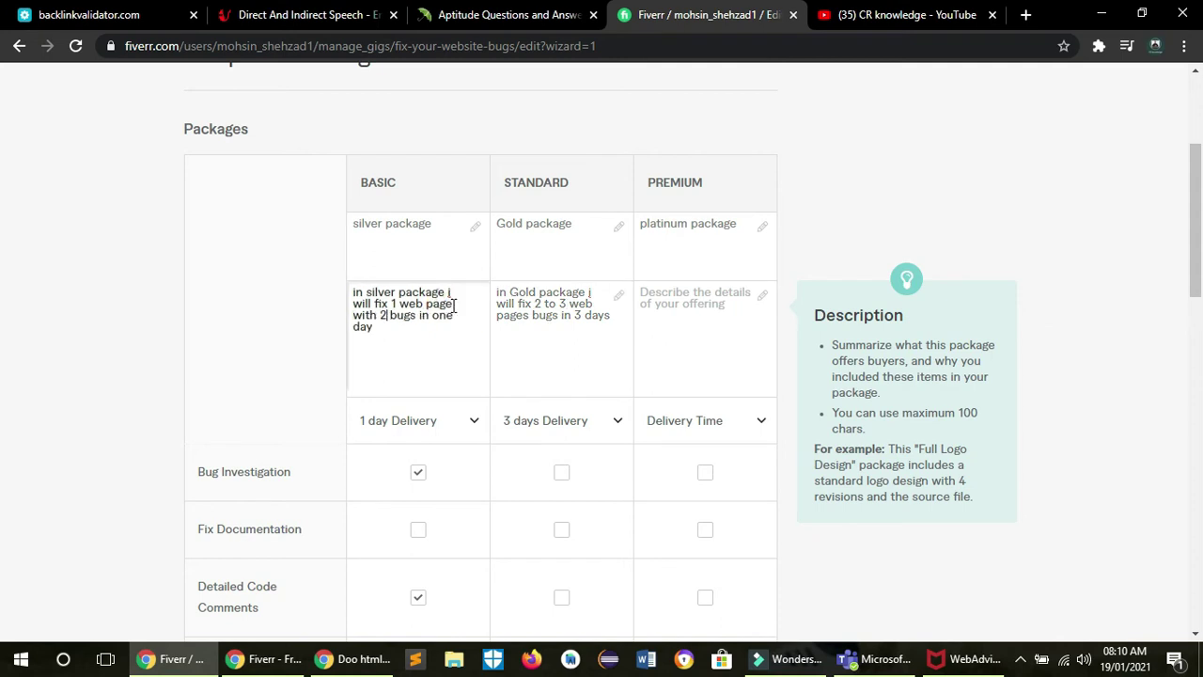
type("4 sections")
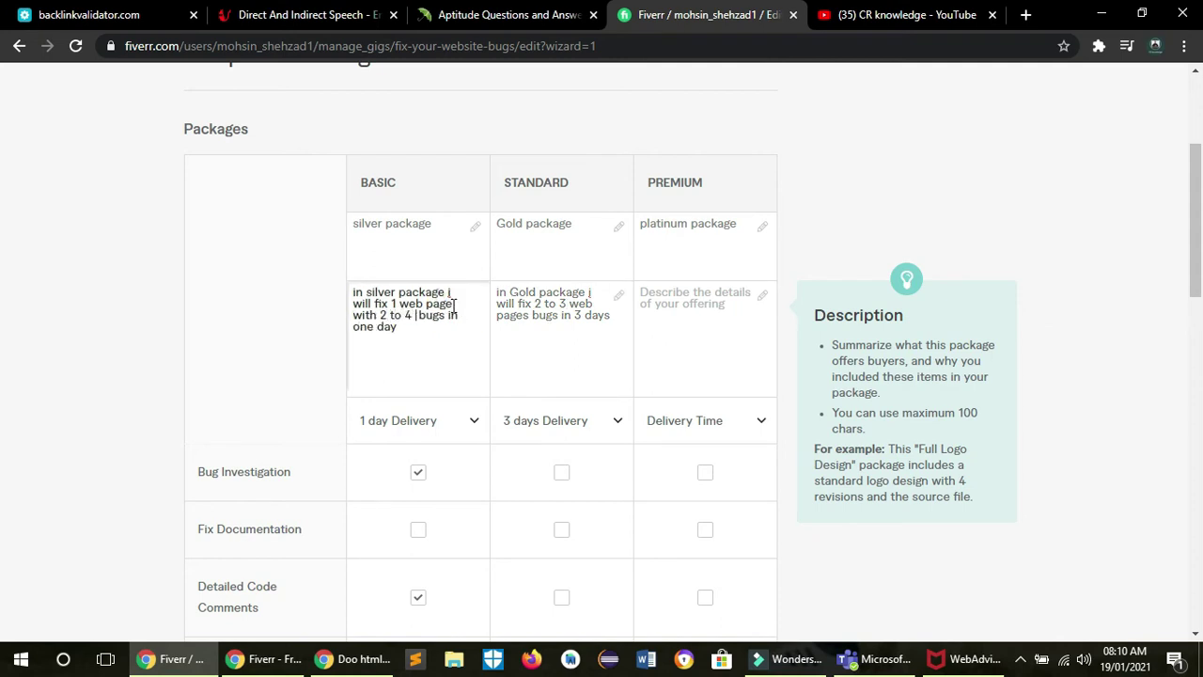
Reword the Standard description to "in Gold package i will fix bugs of 2 to 3 web pages with 2 to 4 section in 3 days"
left_click(532, 316)
key("ctrl+v")
left_click_drag(567, 328, 541, 328)
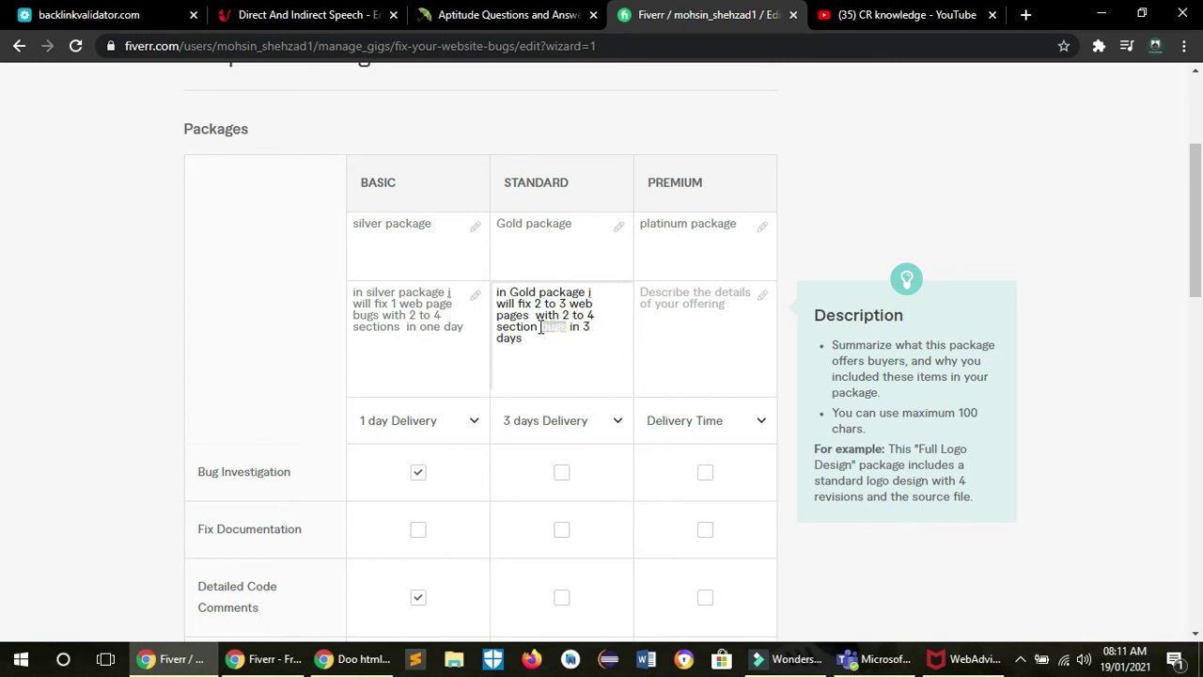
key("BackSpace")
Reword the Basic description to "in silver package i will fix bugs of 1 web page with 2 to 4 sections in one day"
left_click(395, 303)
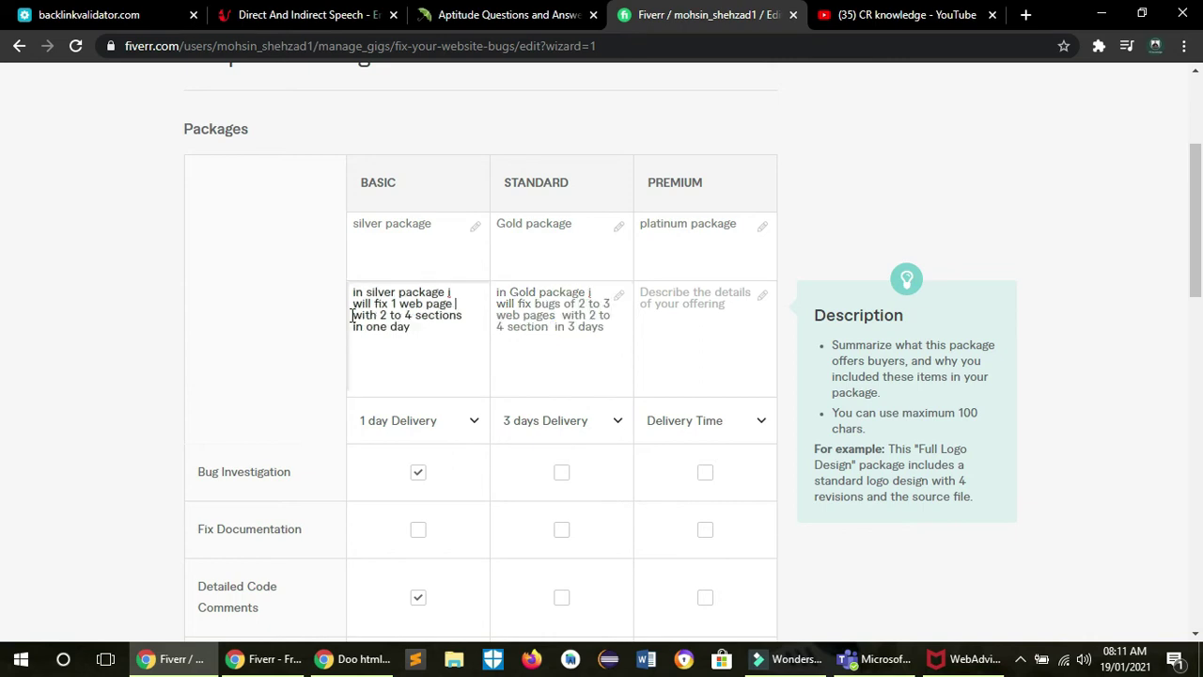
left_click(388, 303)
type("bugs of")
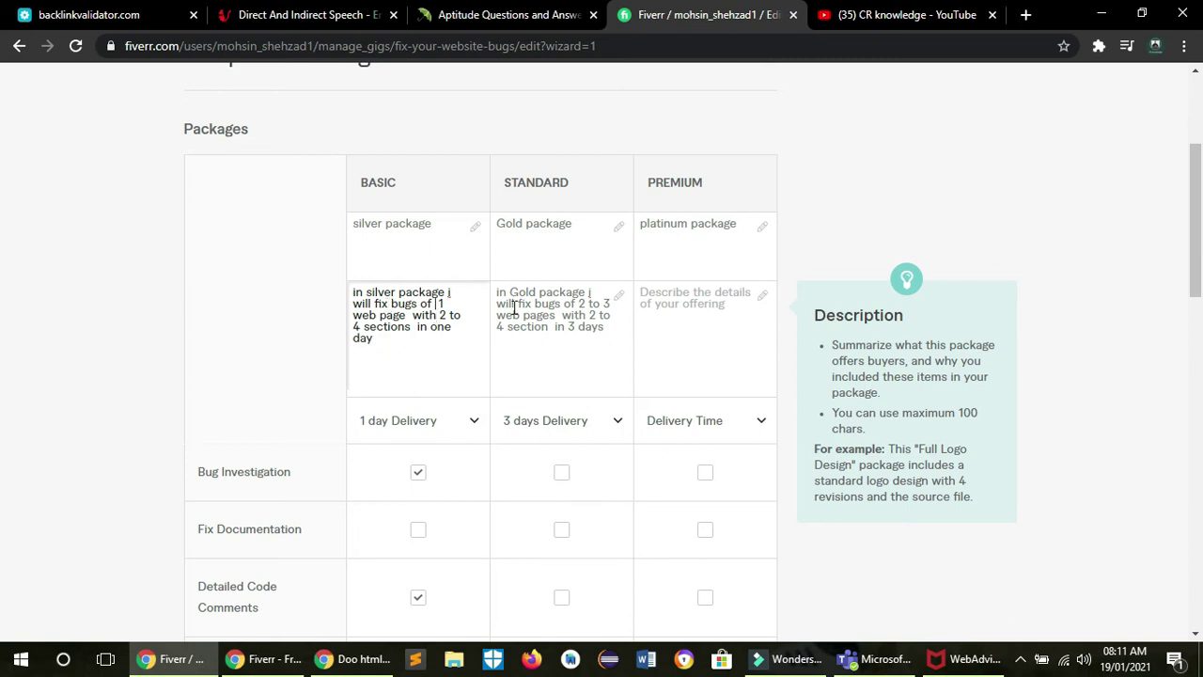
Copy the Standard package's description into the Premium package's description and change the package name in it to "platinum package"
left_click(531, 303)
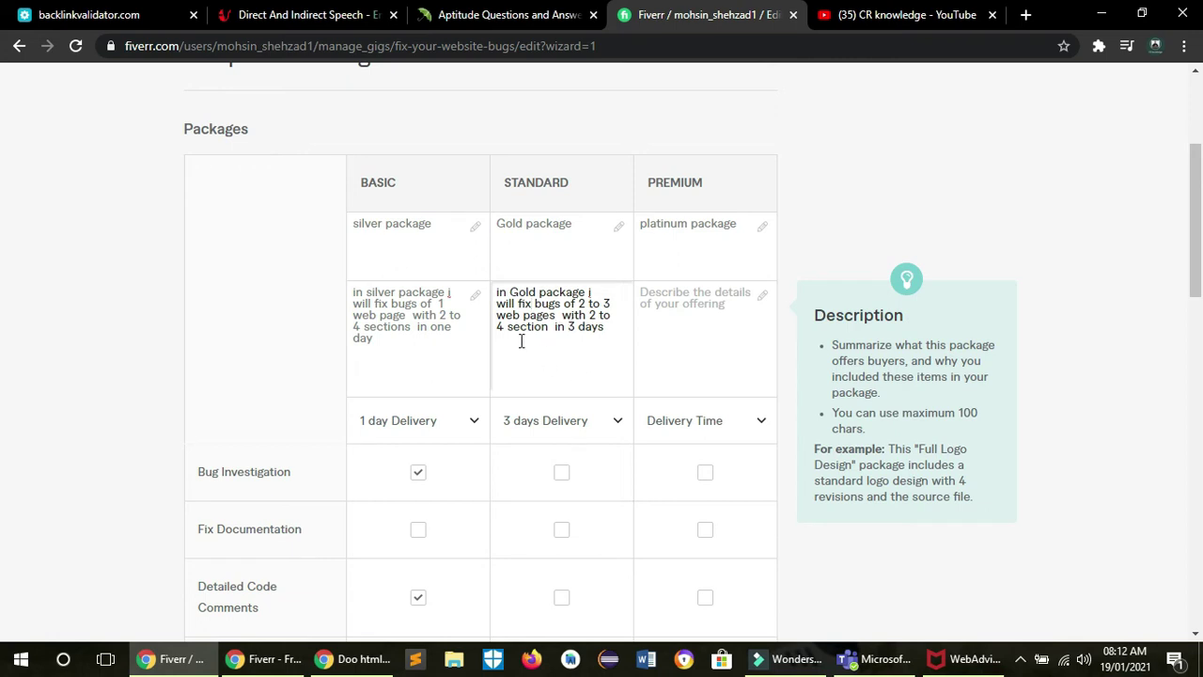
left_click_drag(607, 329, 498, 293)
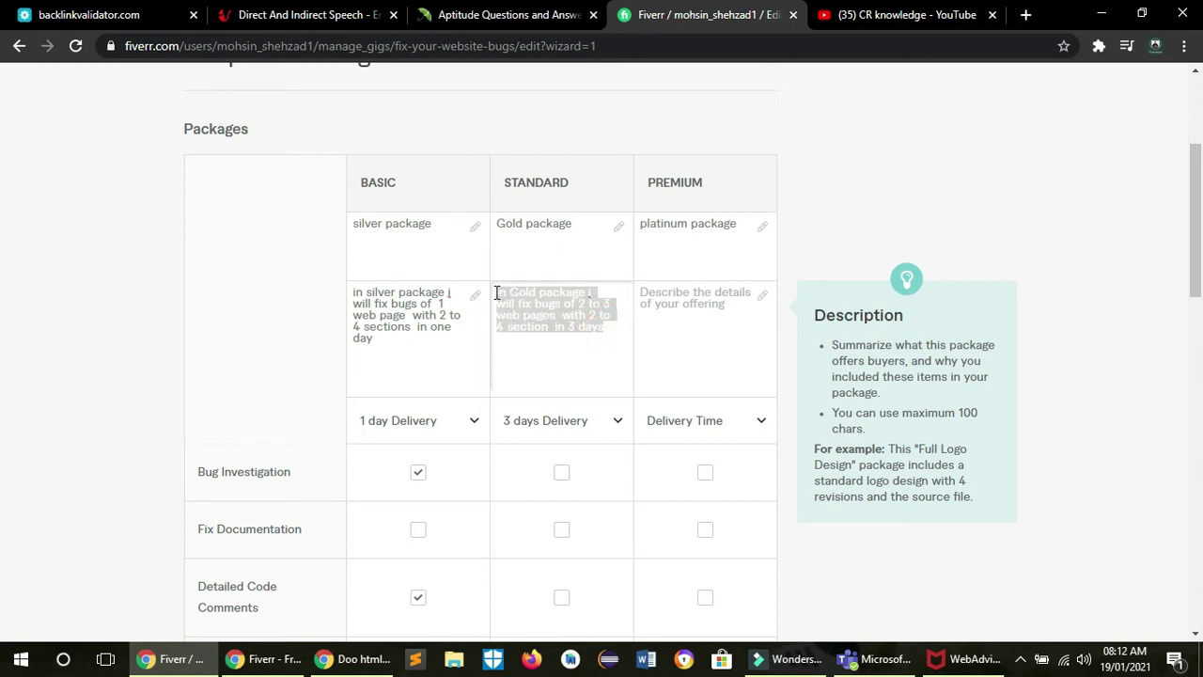
left_click(678, 300)
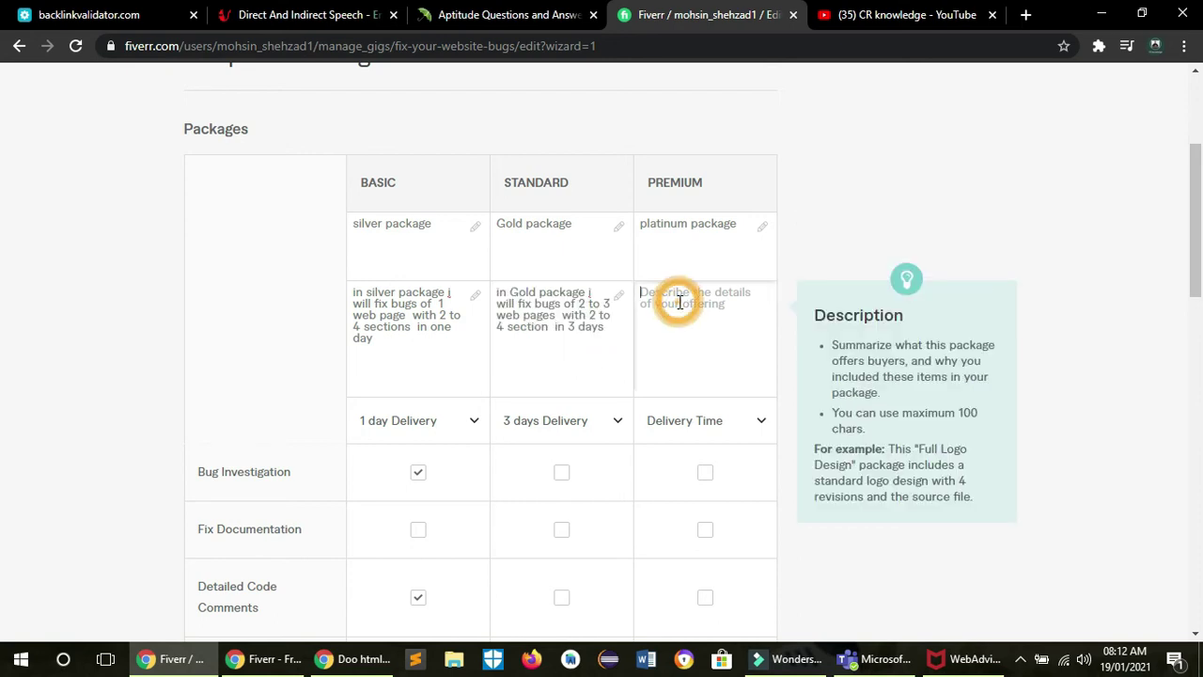
key("ctrl+v")
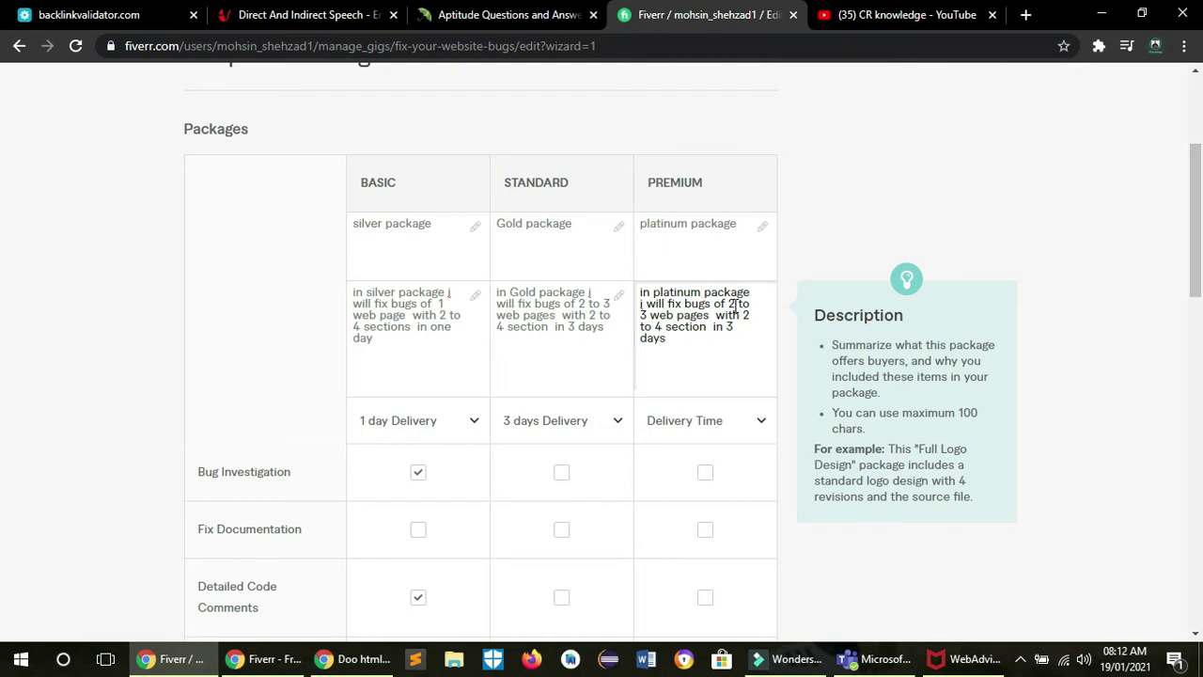
Change the Premium description's page range to "3 to 6" web pages and its duration to 8 days
left_click(732, 303)
key("BackSpace")
type("3")
left_click(648, 314)
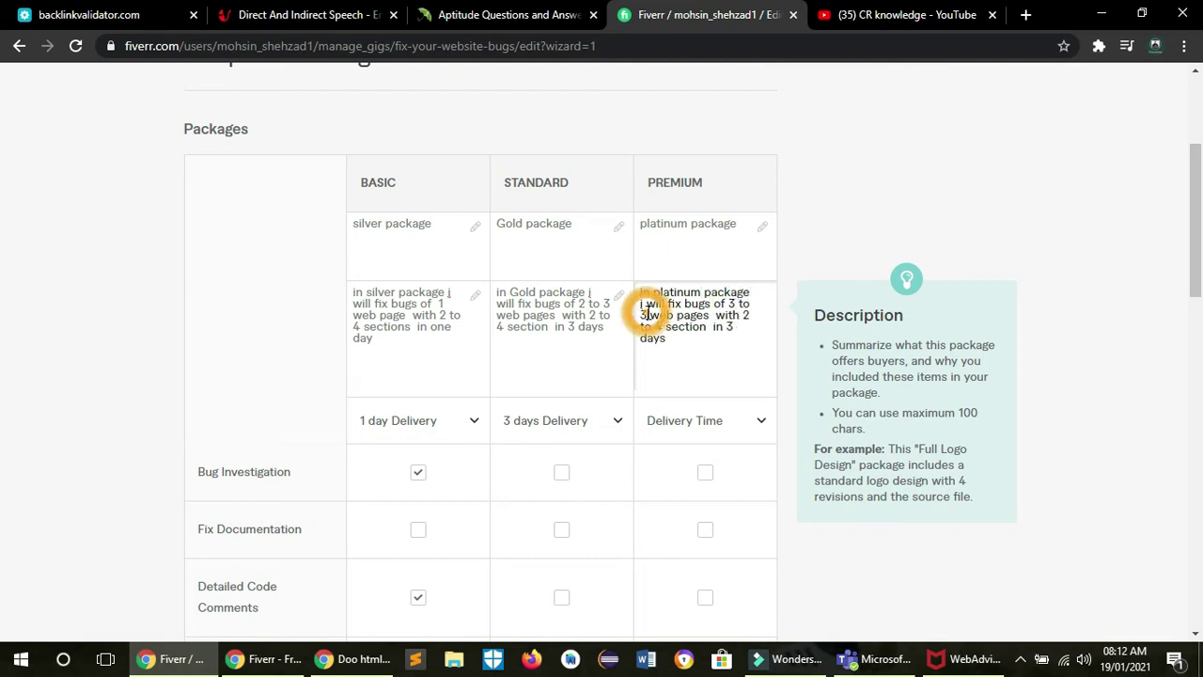
key("BackSpace")
type("6")
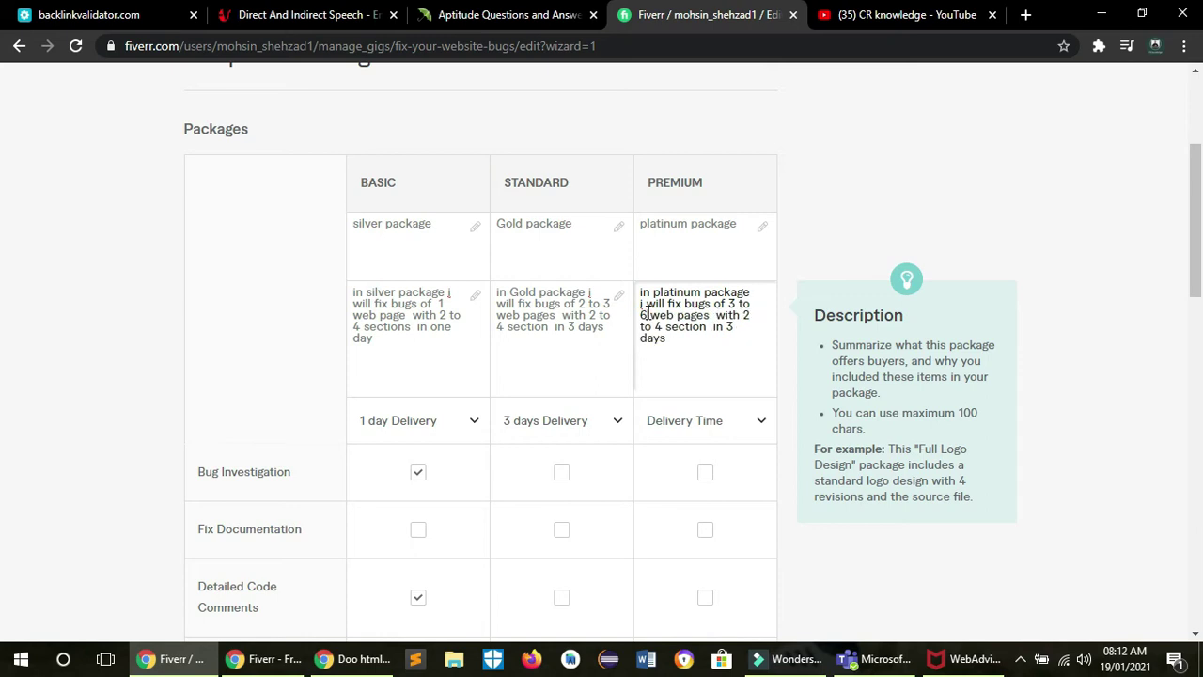
left_click(729, 326)
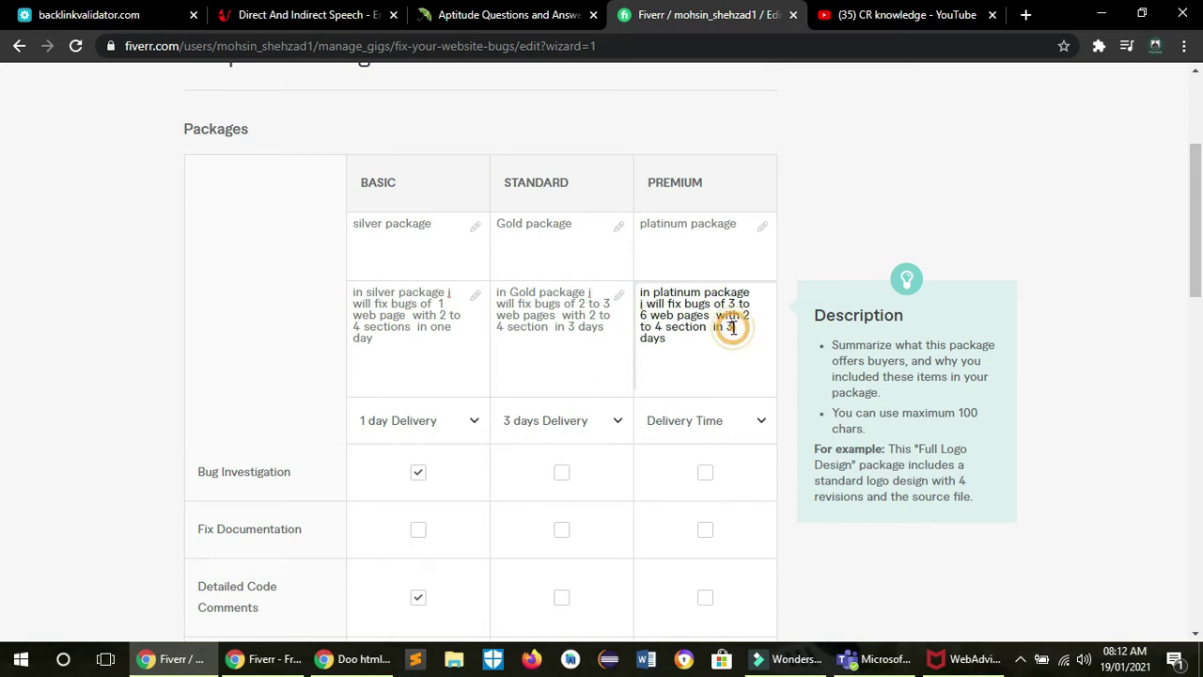
key("BackSpace")
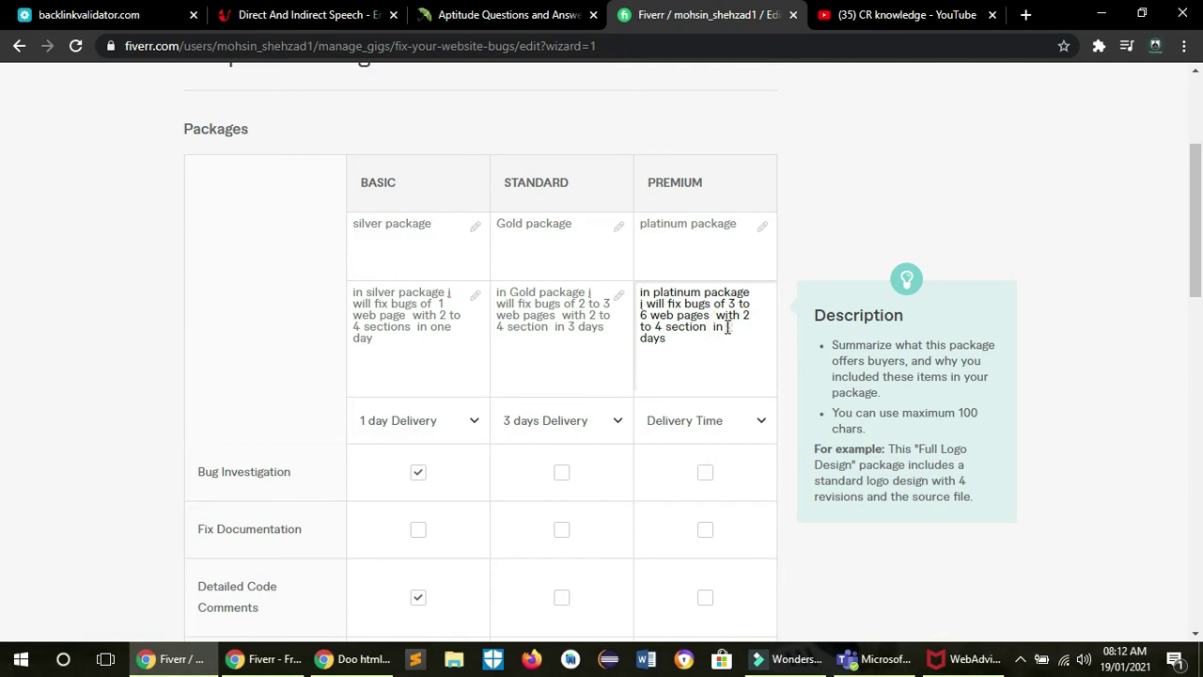
type("3")
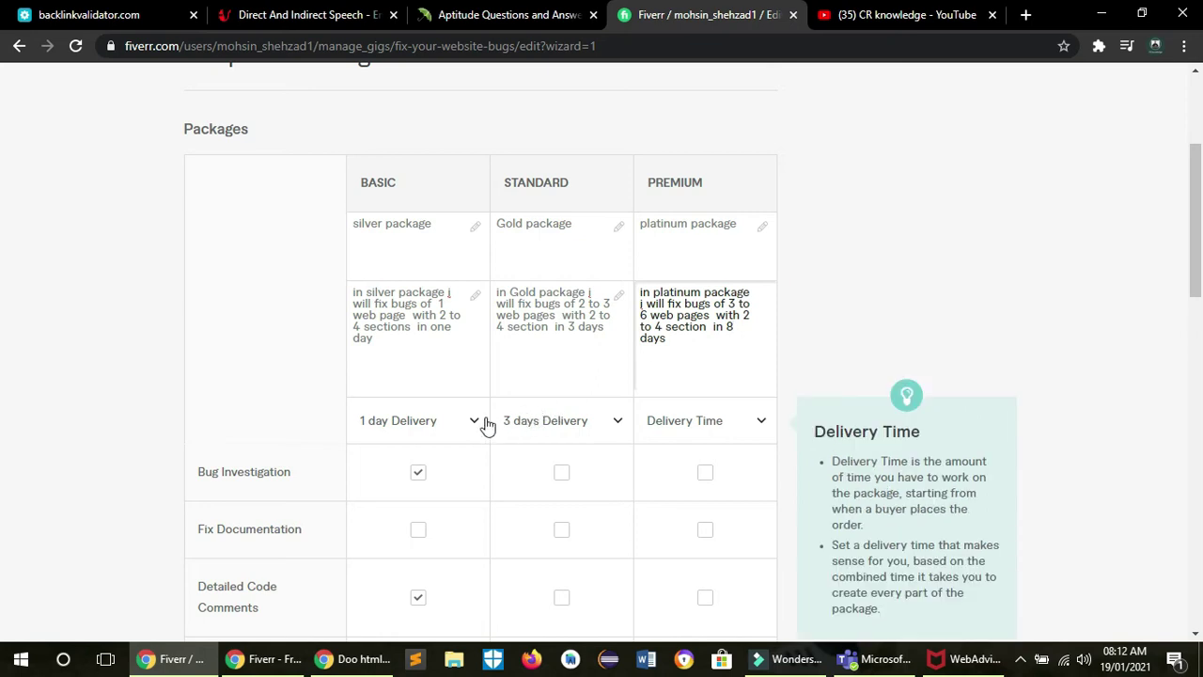
Set the Premium package's delivery time to 8 days
left_click(664, 421)
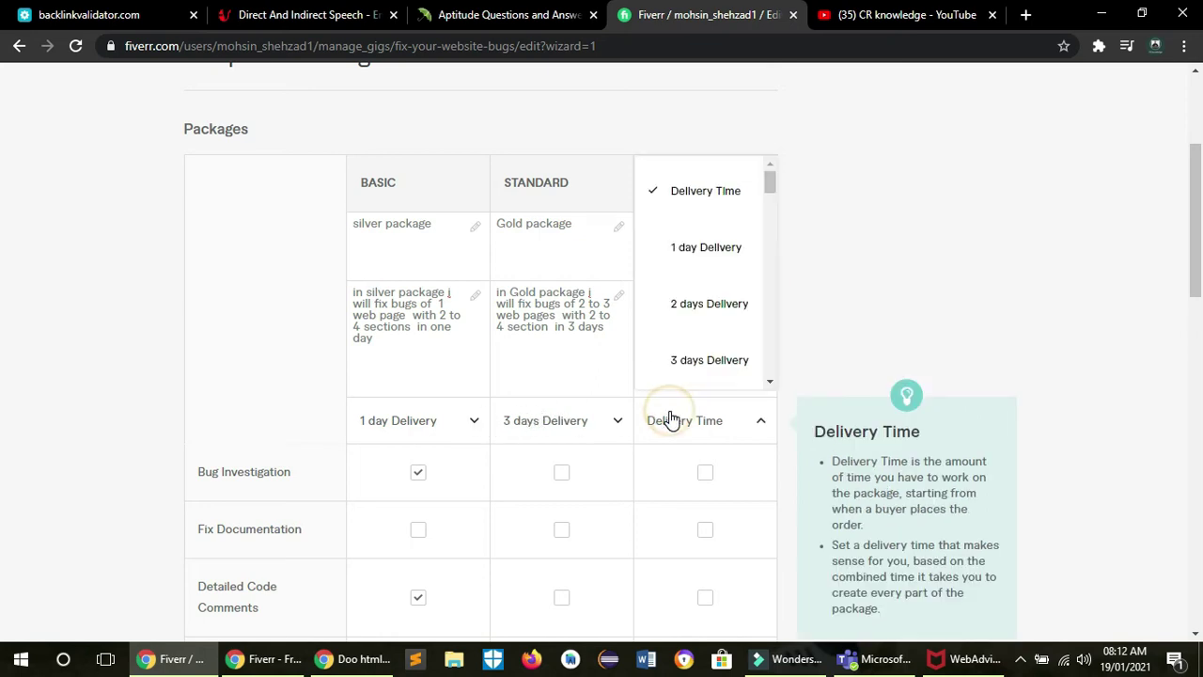
left_click_drag(771, 188, 771, 223)
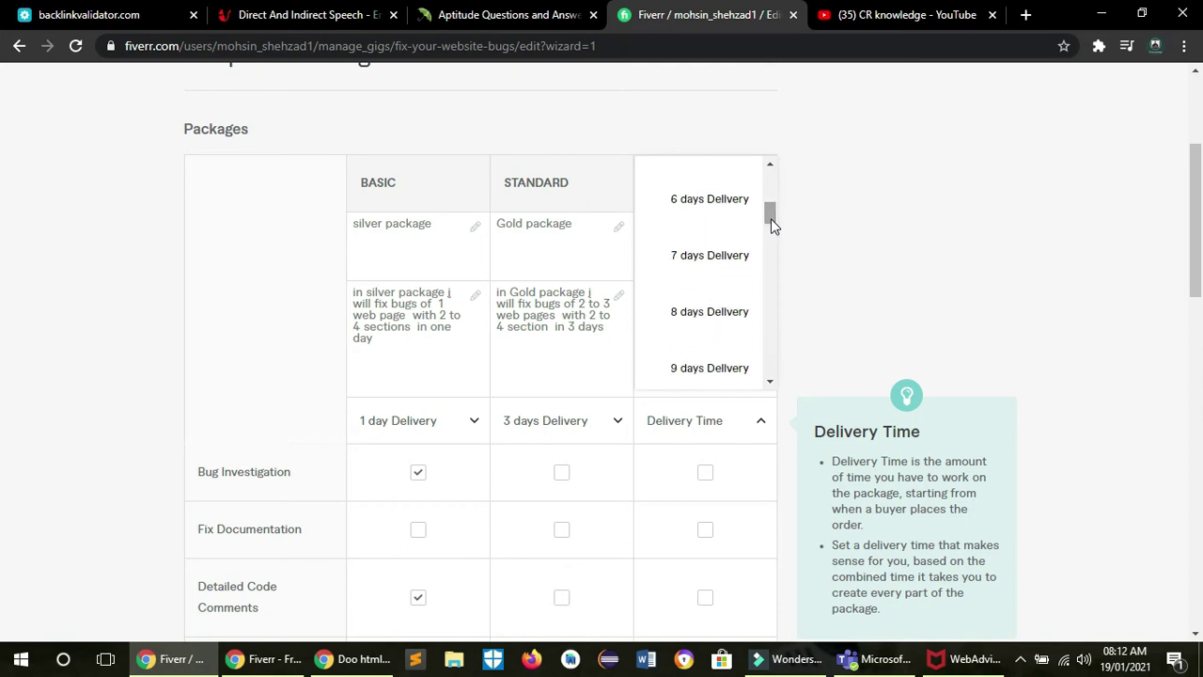
left_click(732, 313)
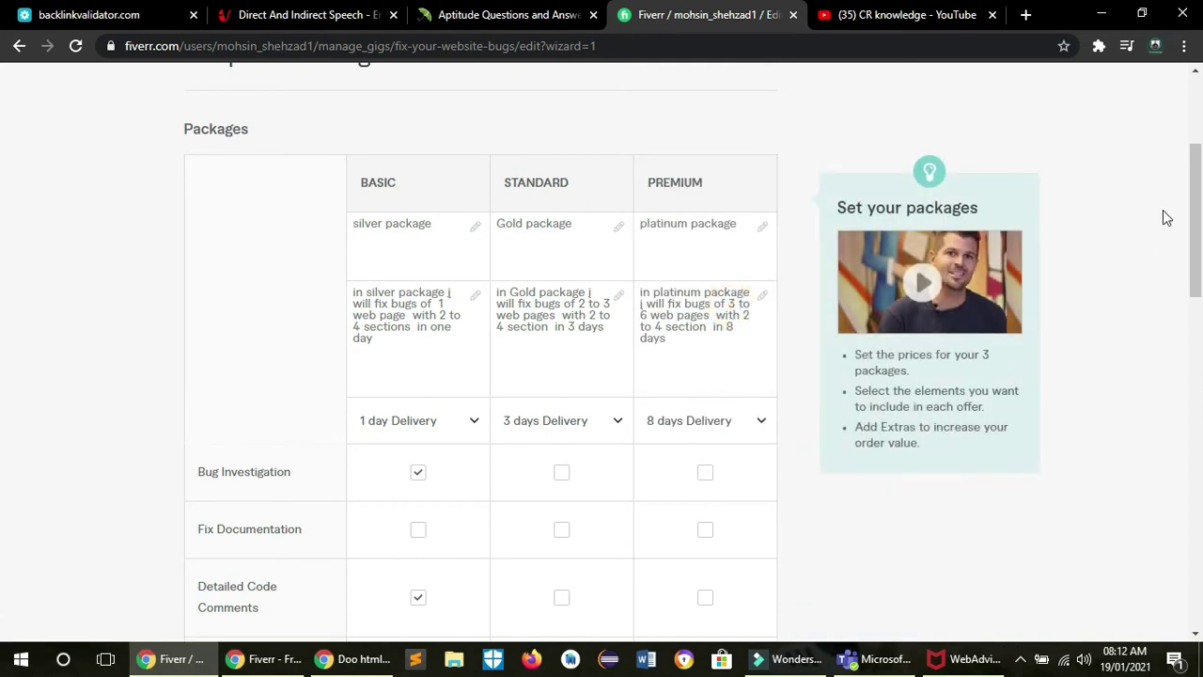
Include Bug Investigation and Detailed Code Comments in both the Standard and Premium packages
scroll(2, 212, "down", 2)
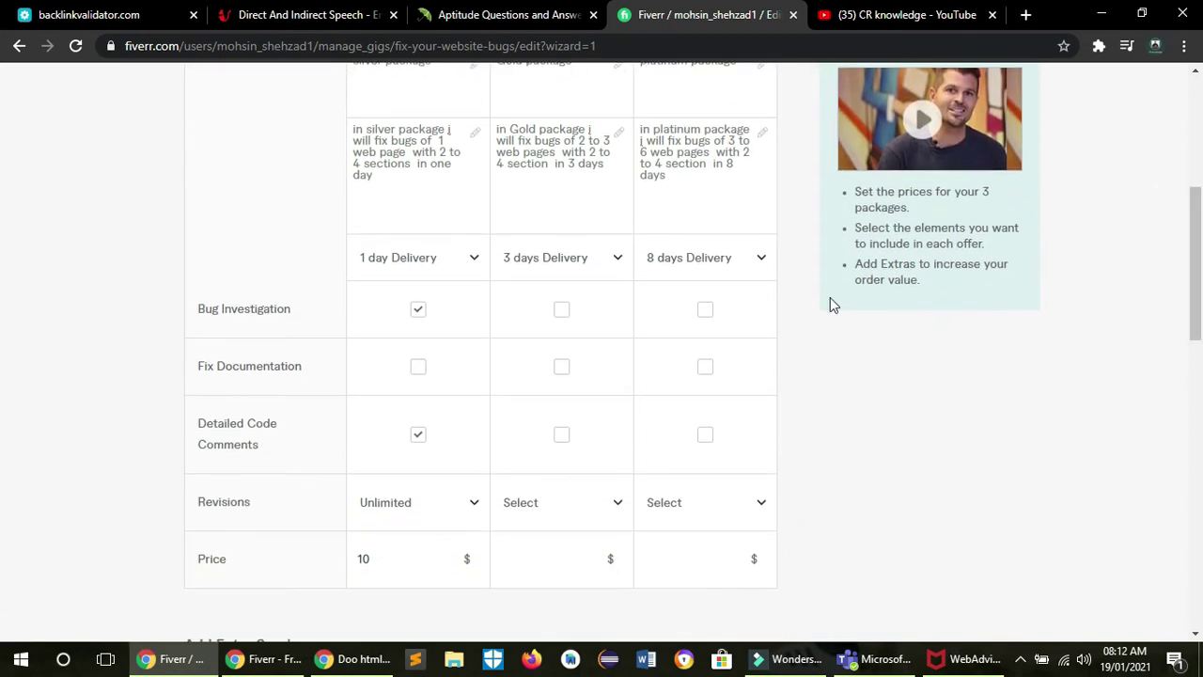
left_click(705, 309)
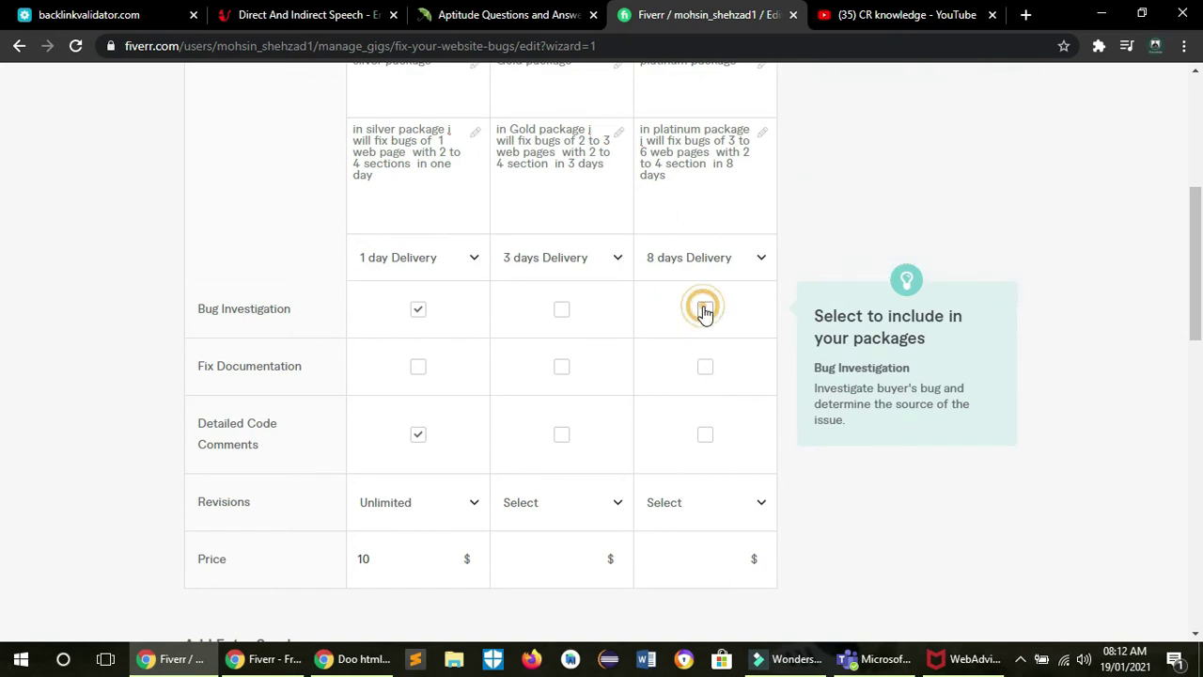
left_click(562, 311)
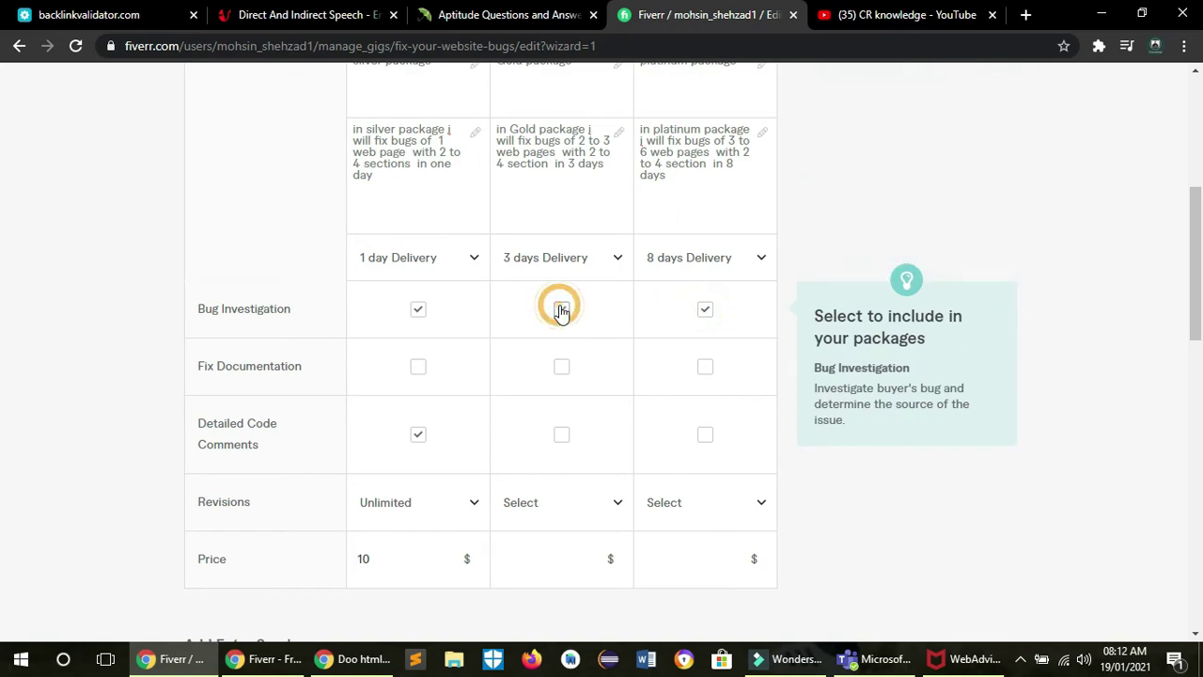
left_click(561, 434)
left_click(705, 434)
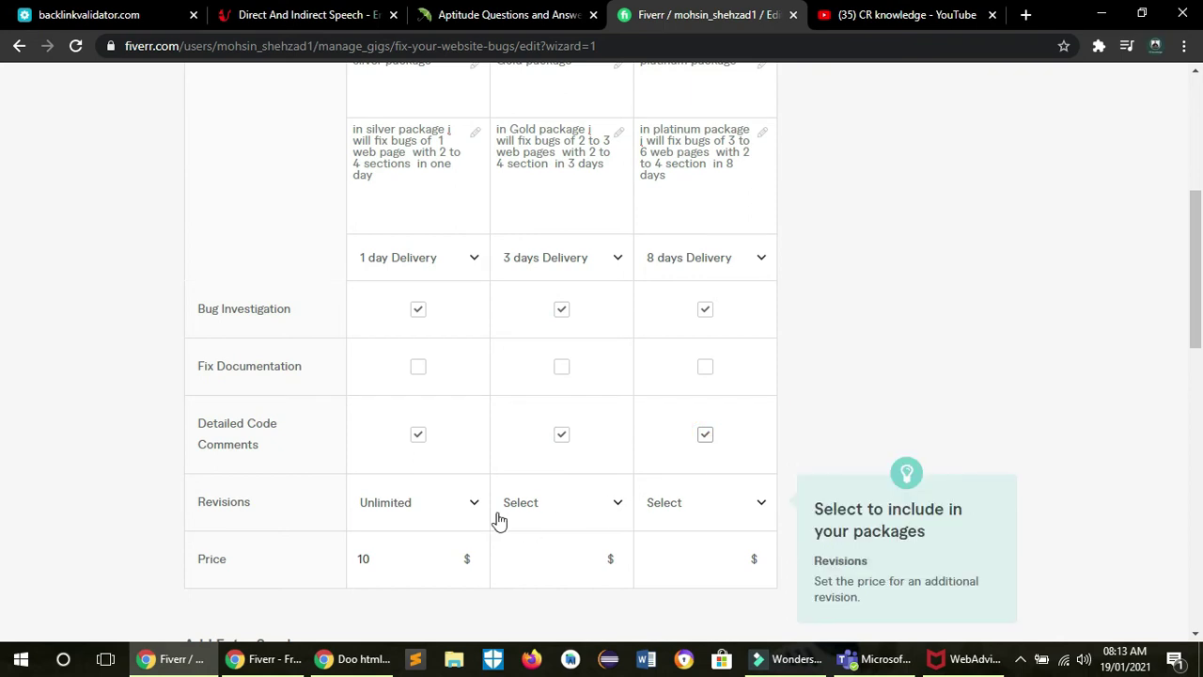
Set the revisions of the Standard and Premium packages to Unlimited
left_click(564, 504)
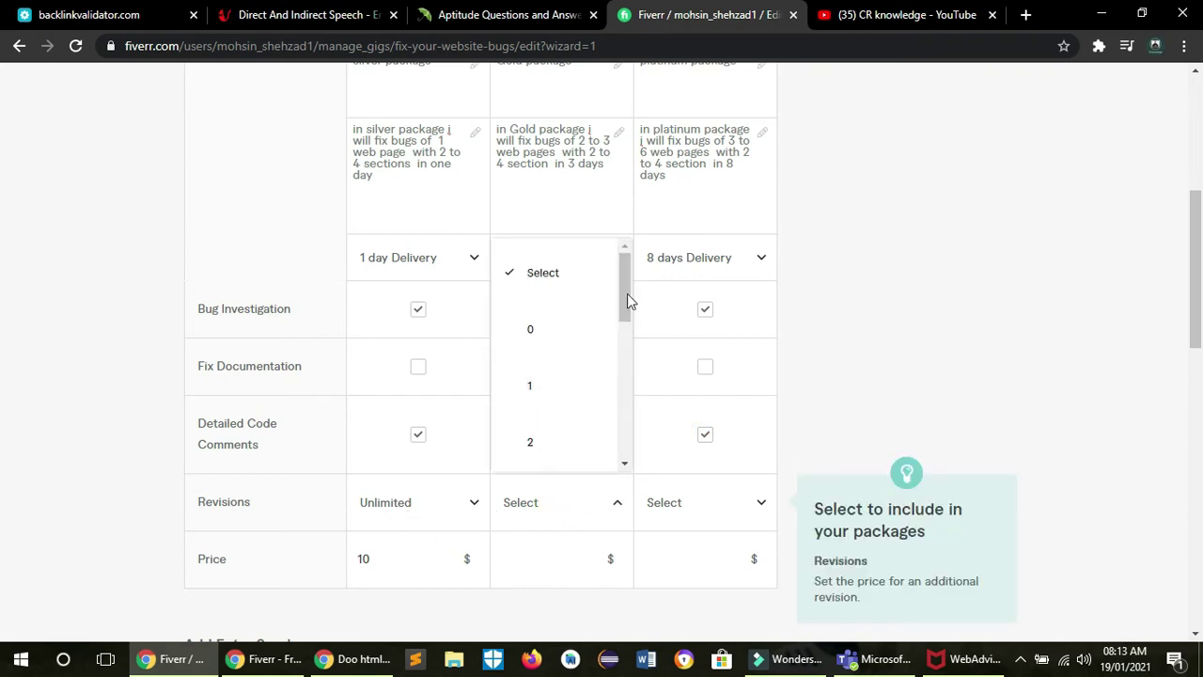
left_click_drag(627, 293, 623, 446)
left_click(578, 438)
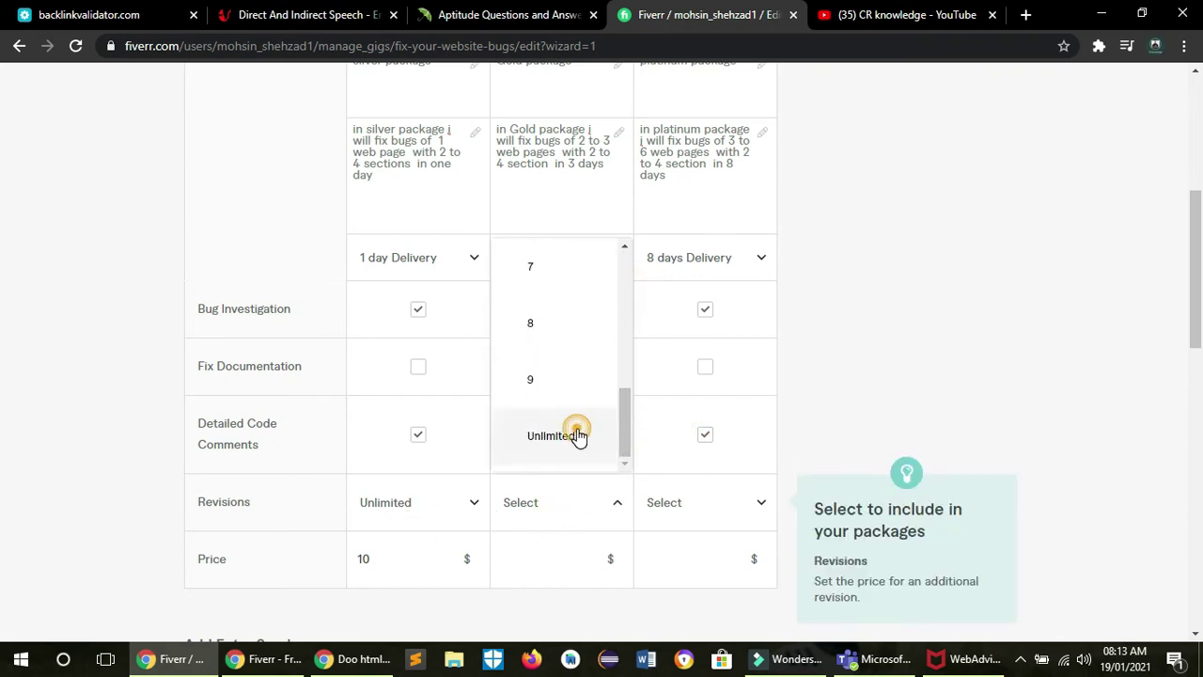
left_click(687, 501)
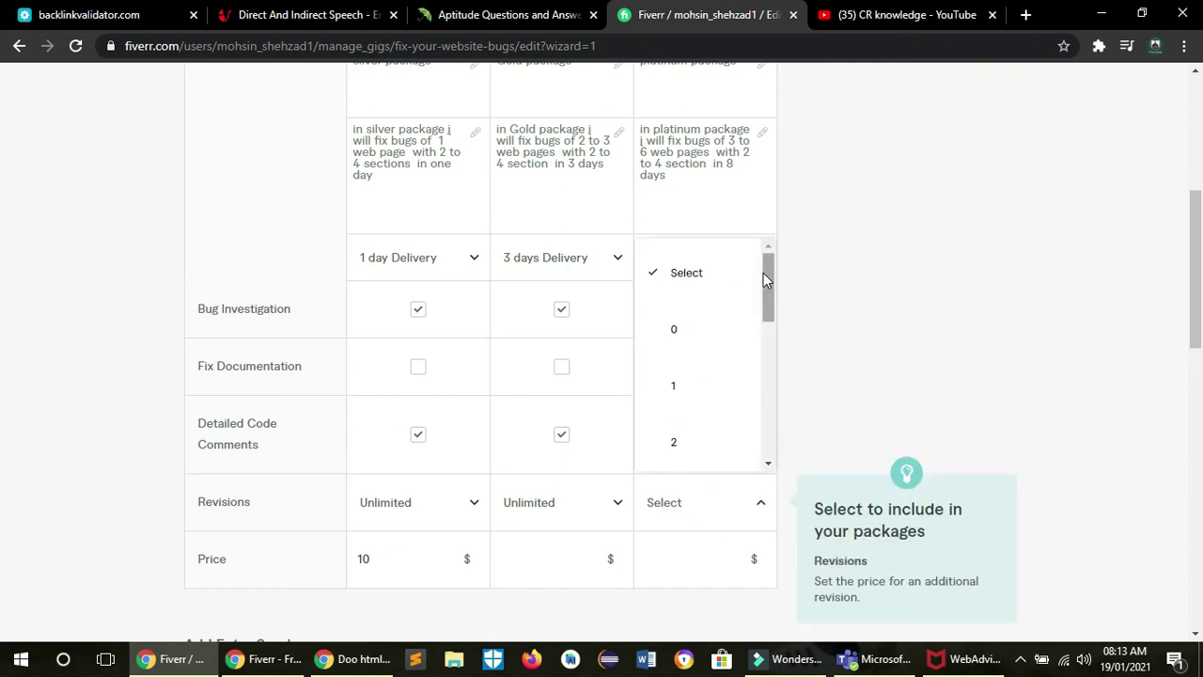
left_click_drag(763, 278, 777, 420)
left_click(712, 435)
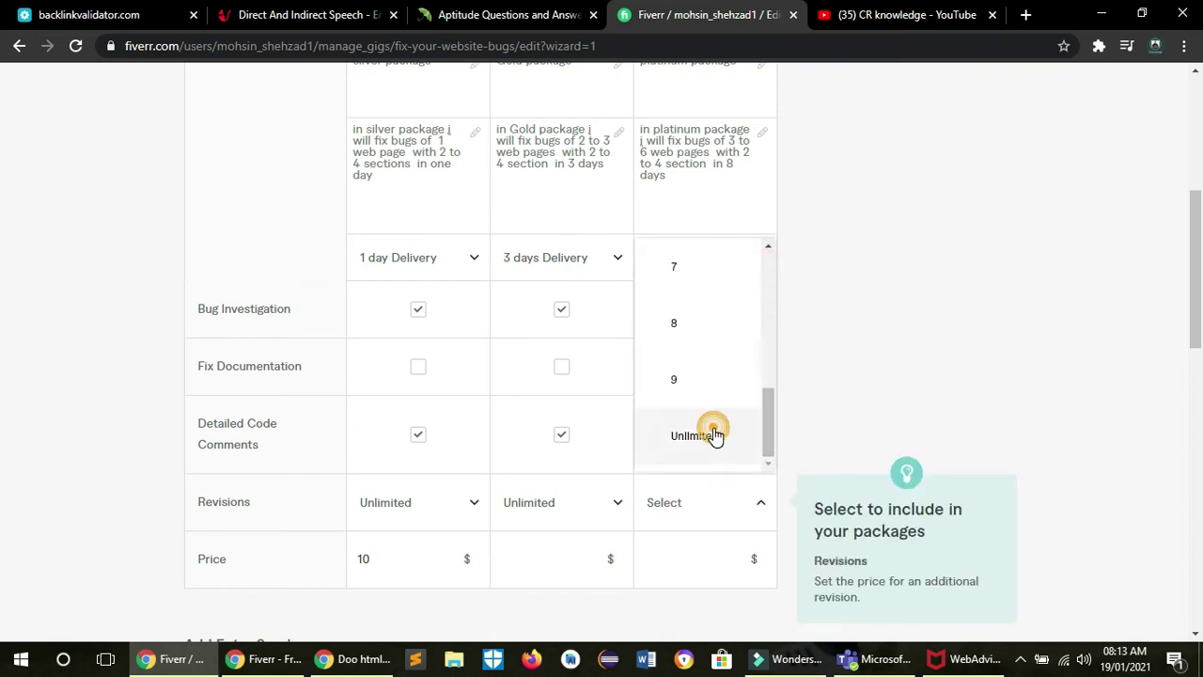
Set the Standard package's price to $30
left_click(2, 284)
left_click_drag(1201, 303, 1200, 337)
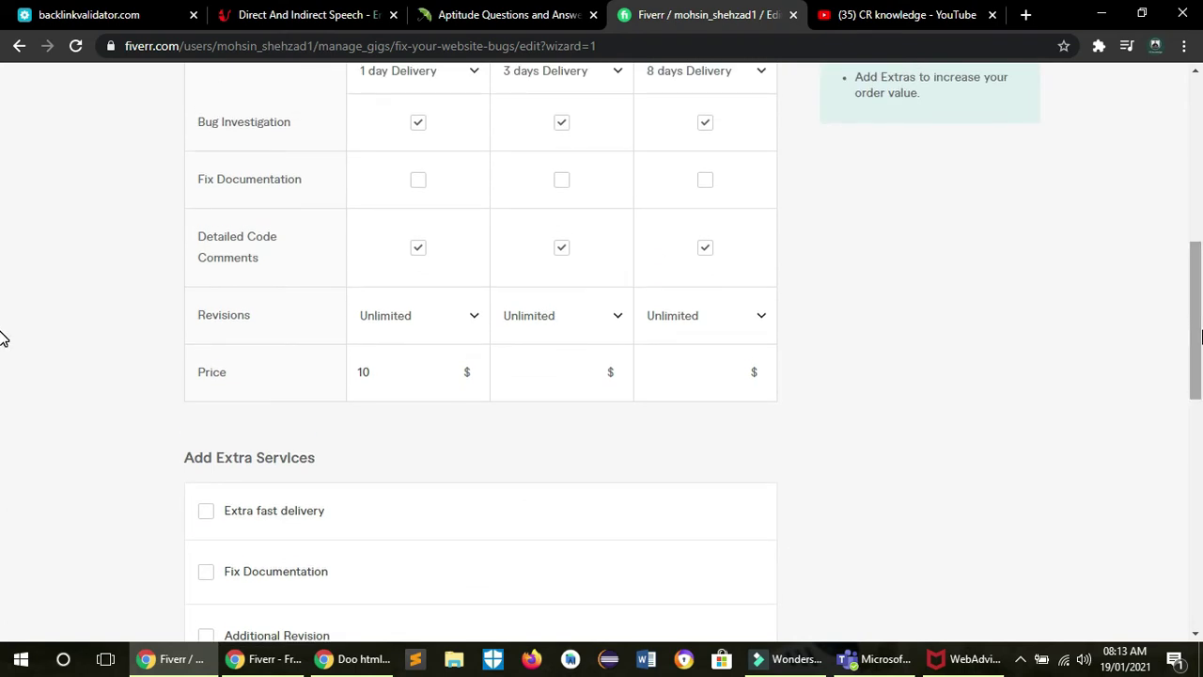
left_click(540, 366)
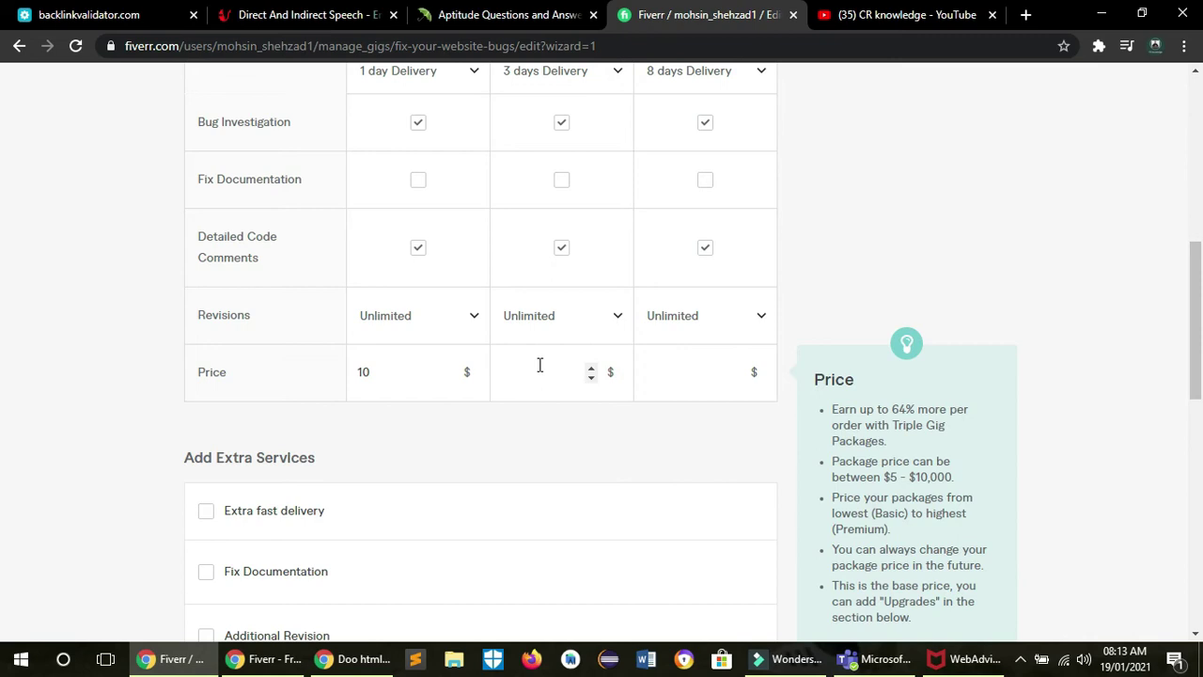
left_click(591, 370)
left_click(590, 370)
left_click(590, 369)
left_click(591, 370)
left_click(590, 370)
left_click(590, 370)
Set the Premium package's price to $50
left_click(735, 368)
left_click(734, 368)
left_click(734, 367)
left_click(734, 368)
left_click(734, 367)
left_click(734, 368)
left_click(735, 368)
left_click(734, 368)
left_click(734, 368)
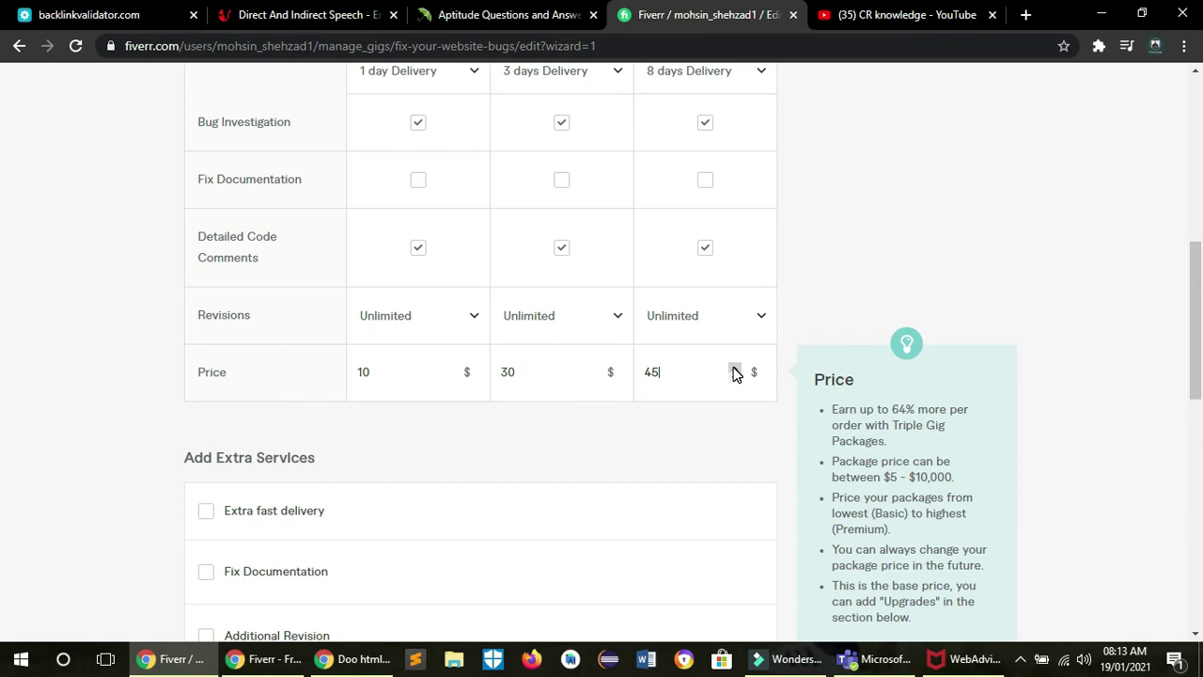
left_click(735, 370)
left_click(736, 369)
Add the Extra fast delivery service and offer 1 day delivery for the Standard package at an extra $5
left_click(1196, 301)
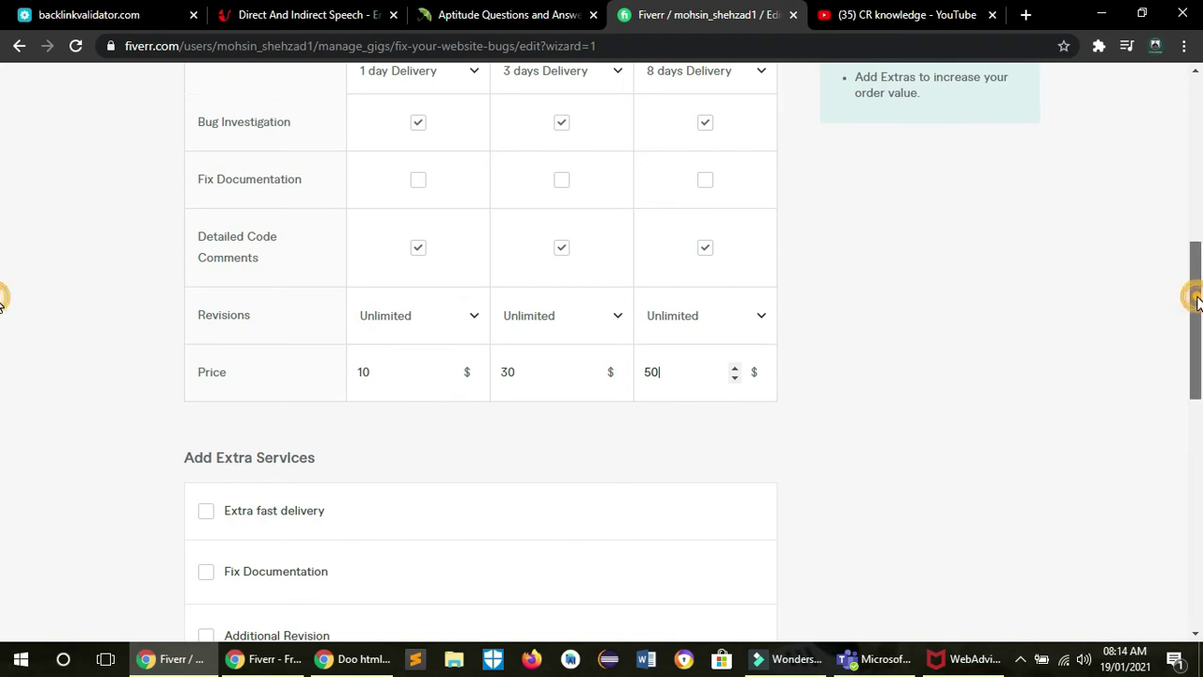
left_click_drag(1196, 301, 1196, 341)
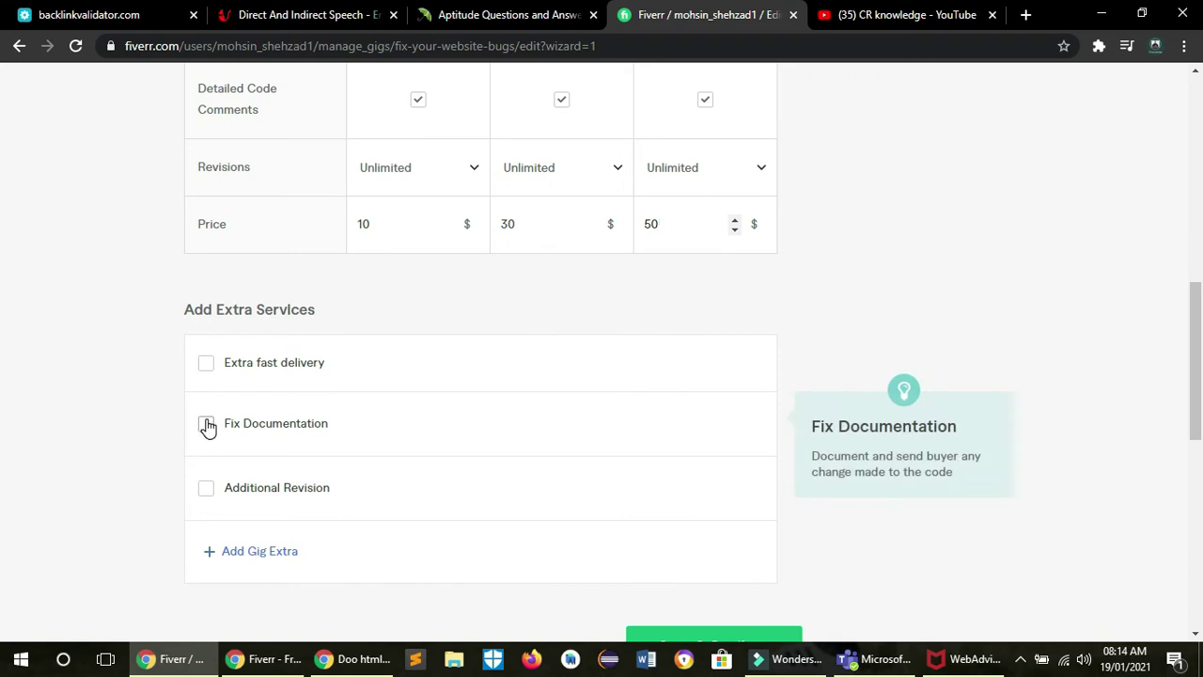
left_click(217, 366)
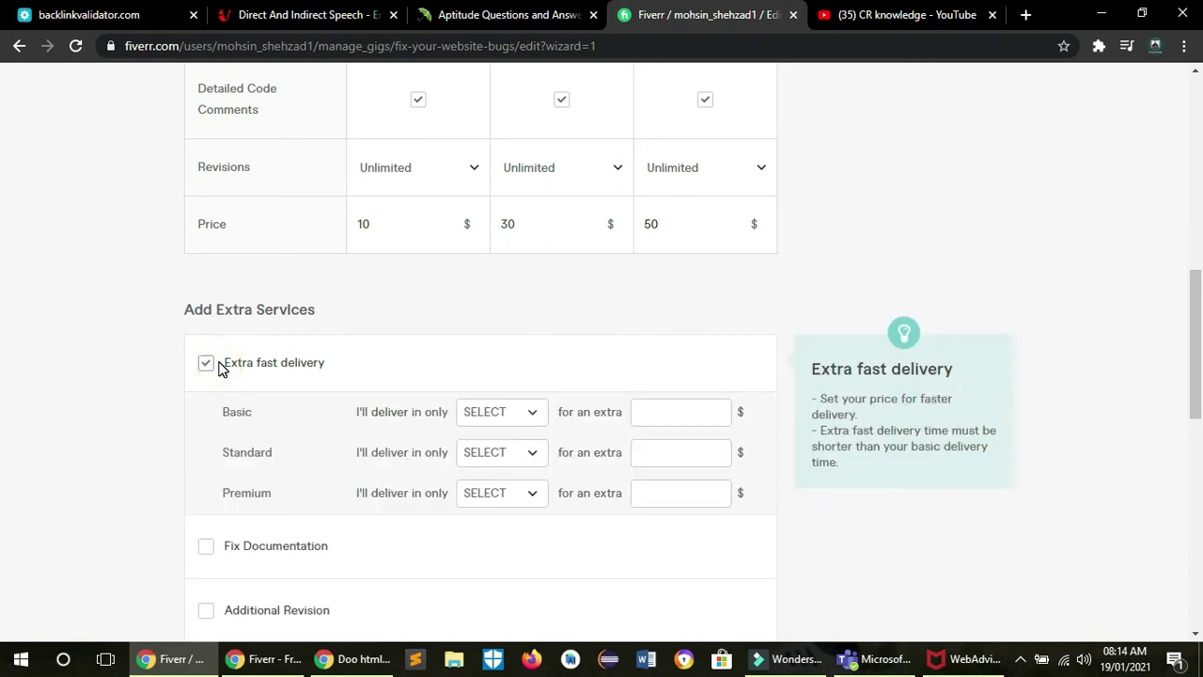
left_click(499, 457)
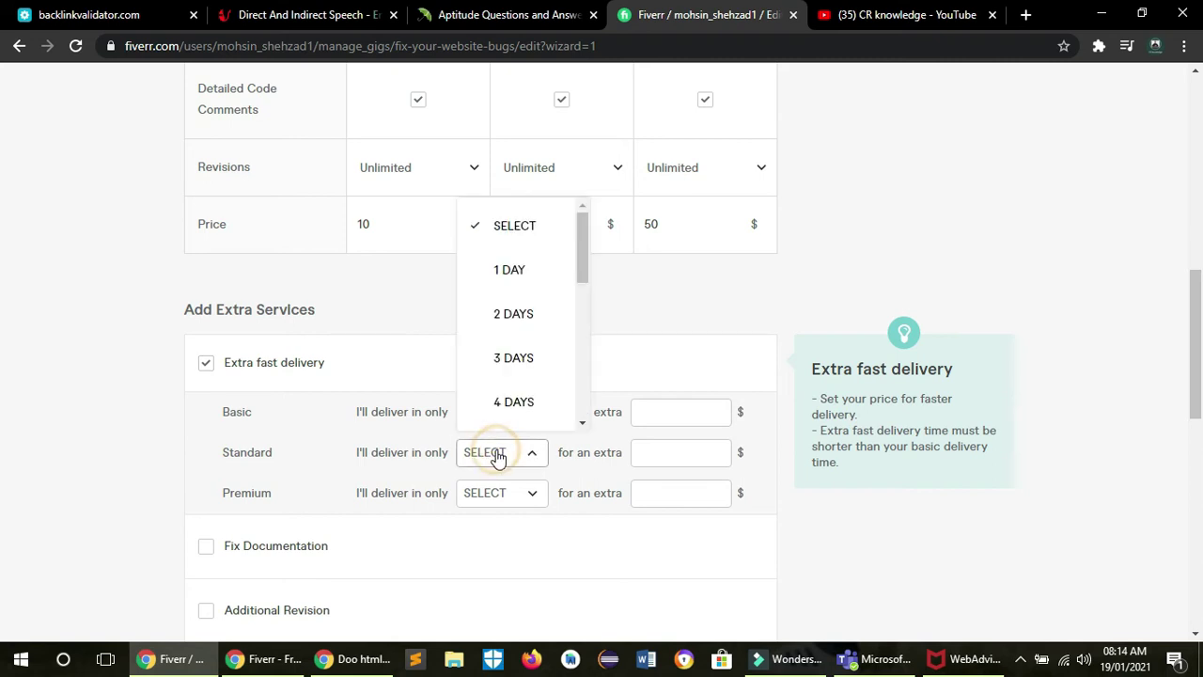
left_click(527, 282)
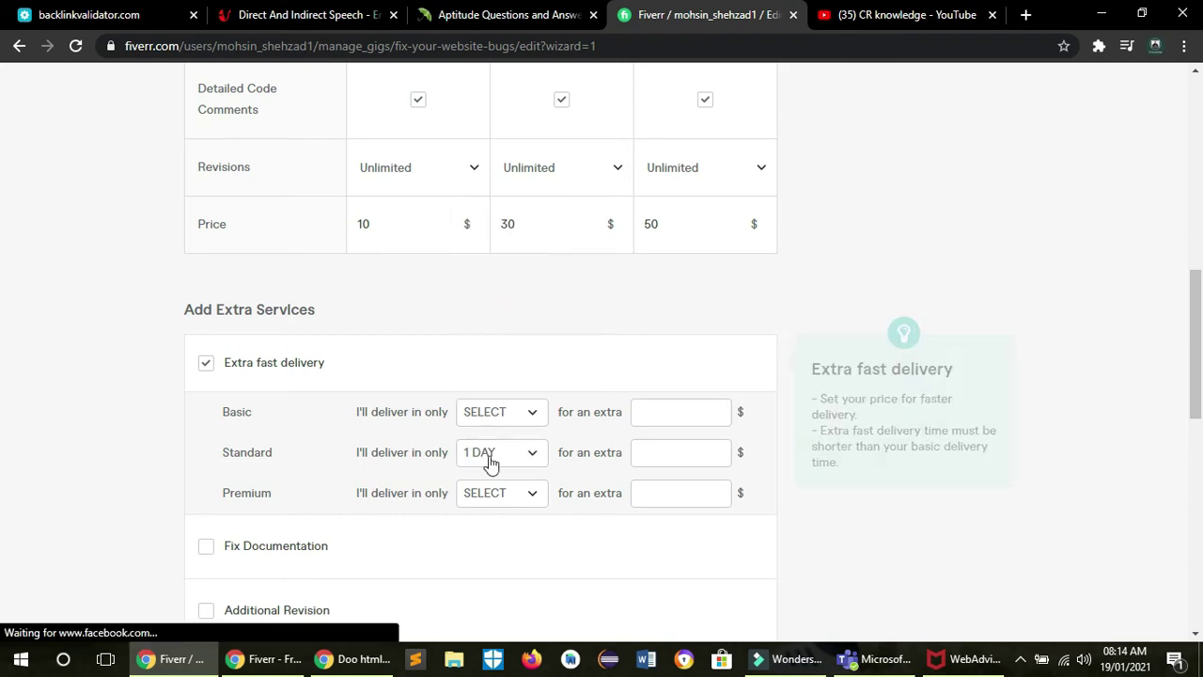
left_click(714, 450)
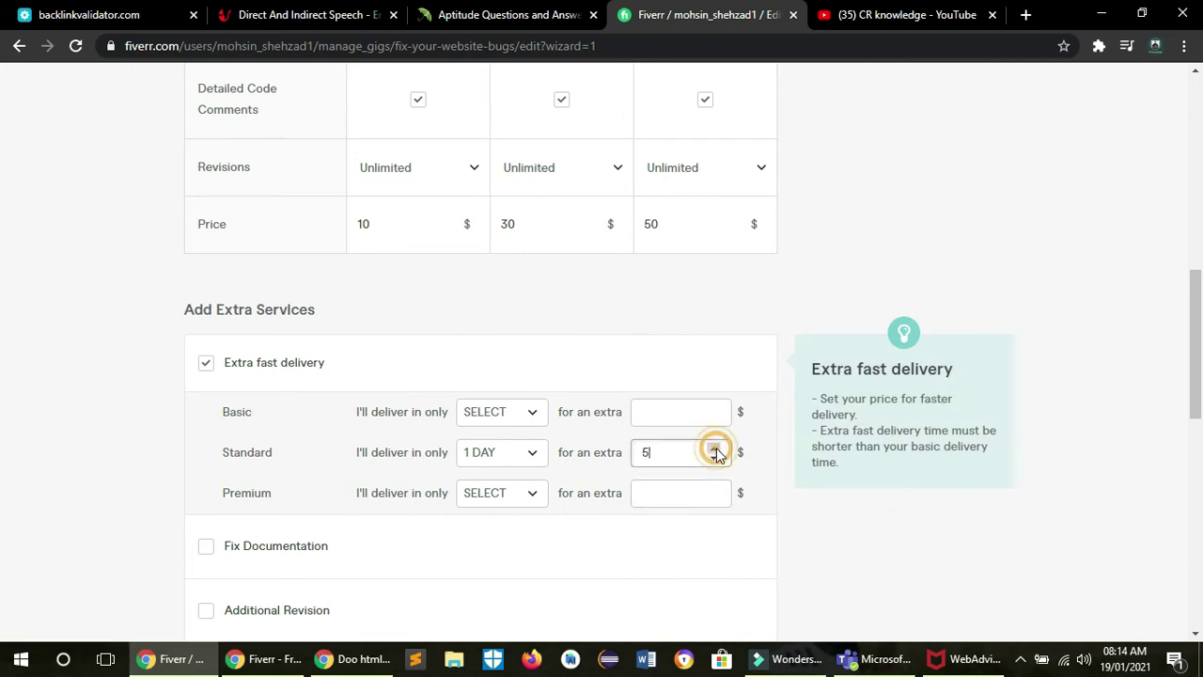
Raise the extra fast delivery price of the Standard package to $25
left_click(715, 449)
left_click(715, 450)
left_click(715, 449)
left_click(715, 449)
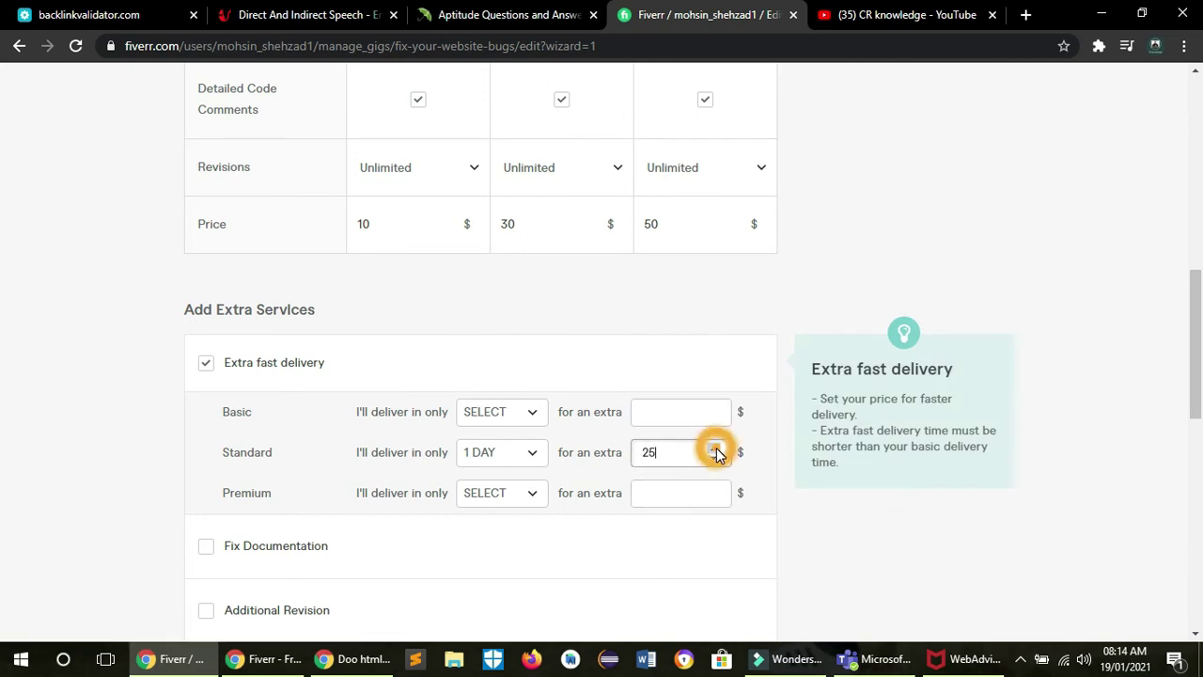
left_click(715, 449)
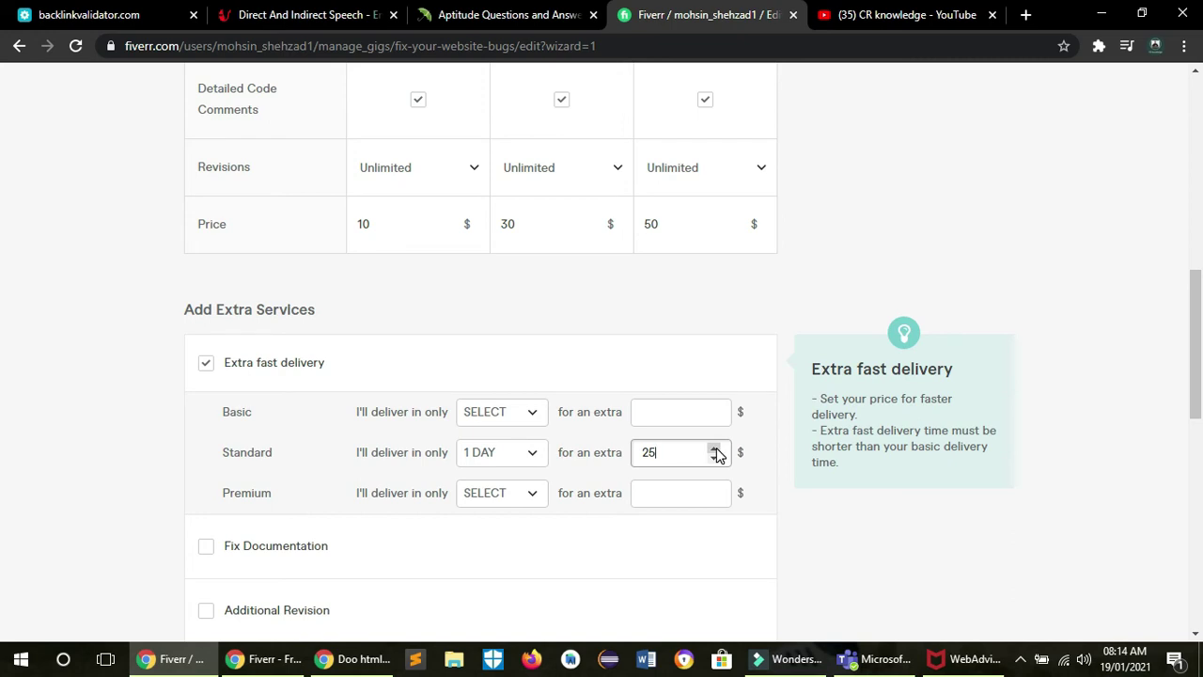
left_click(715, 458)
left_click(715, 448)
left_click(714, 458)
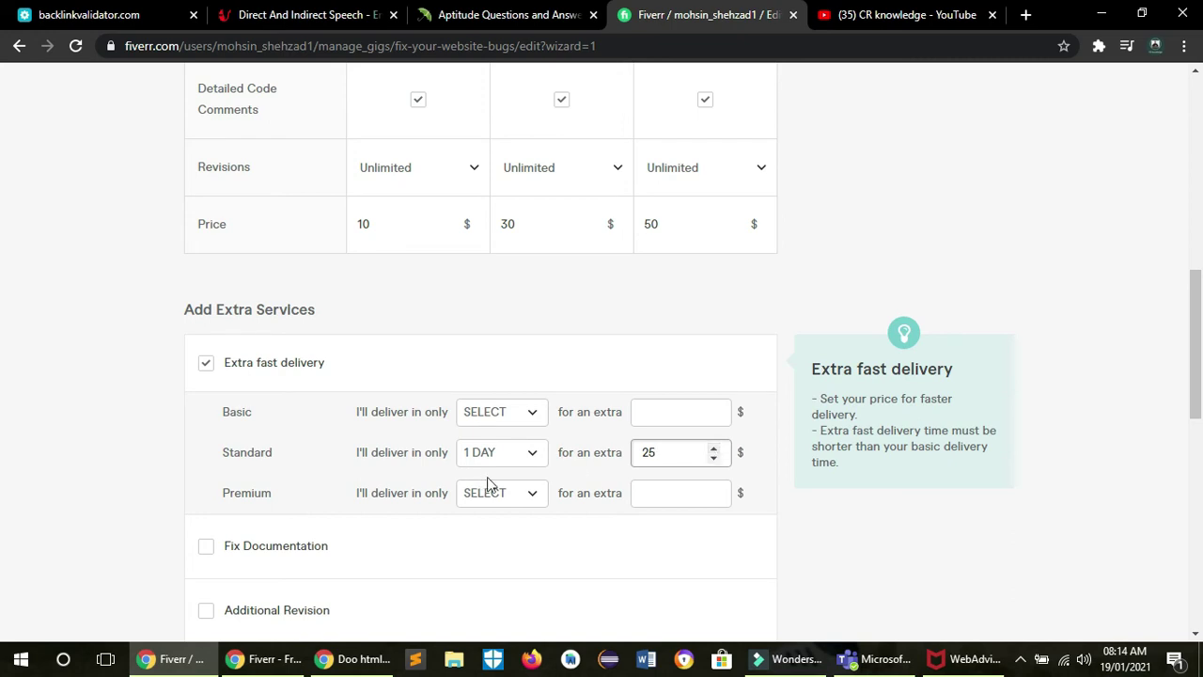
Offer extra fast delivery for the Premium package in 4 days for an extra $35
left_click(533, 496)
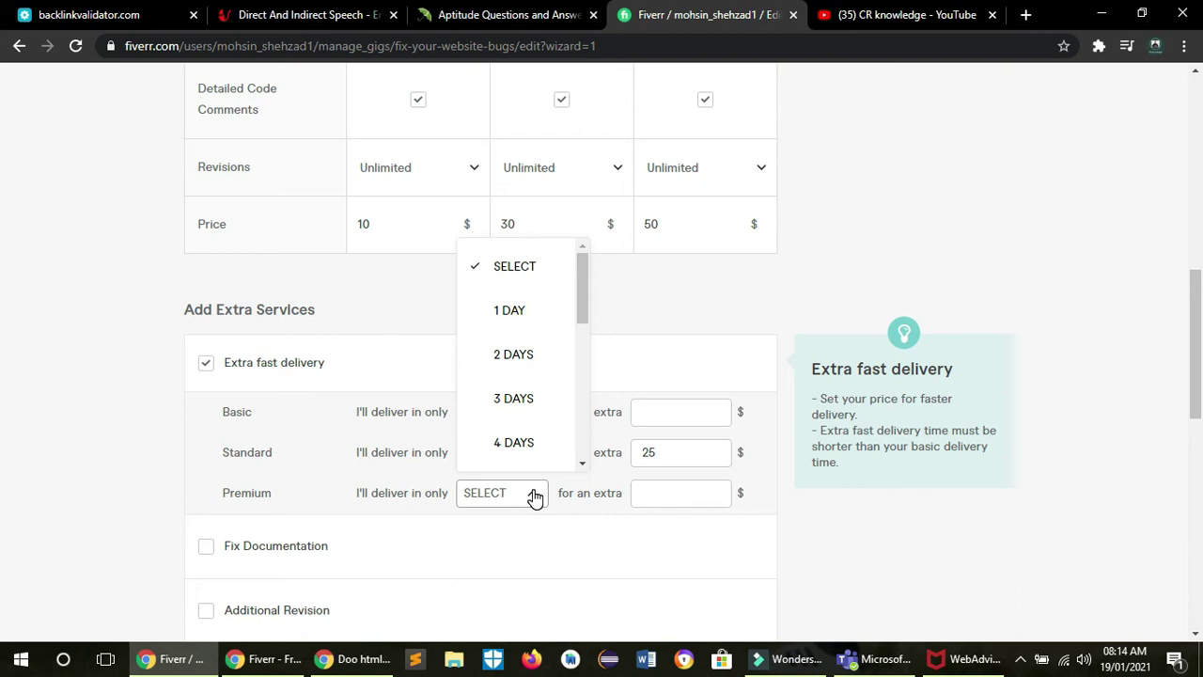
left_click(523, 442)
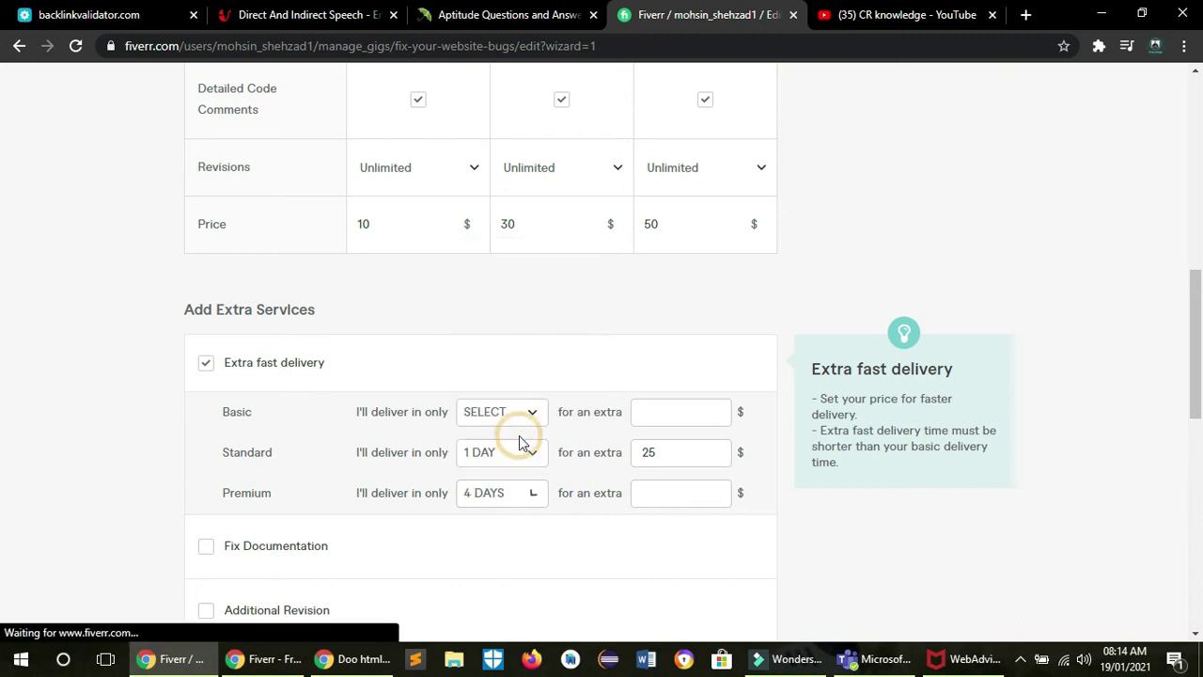
left_click(713, 492)
type("15")
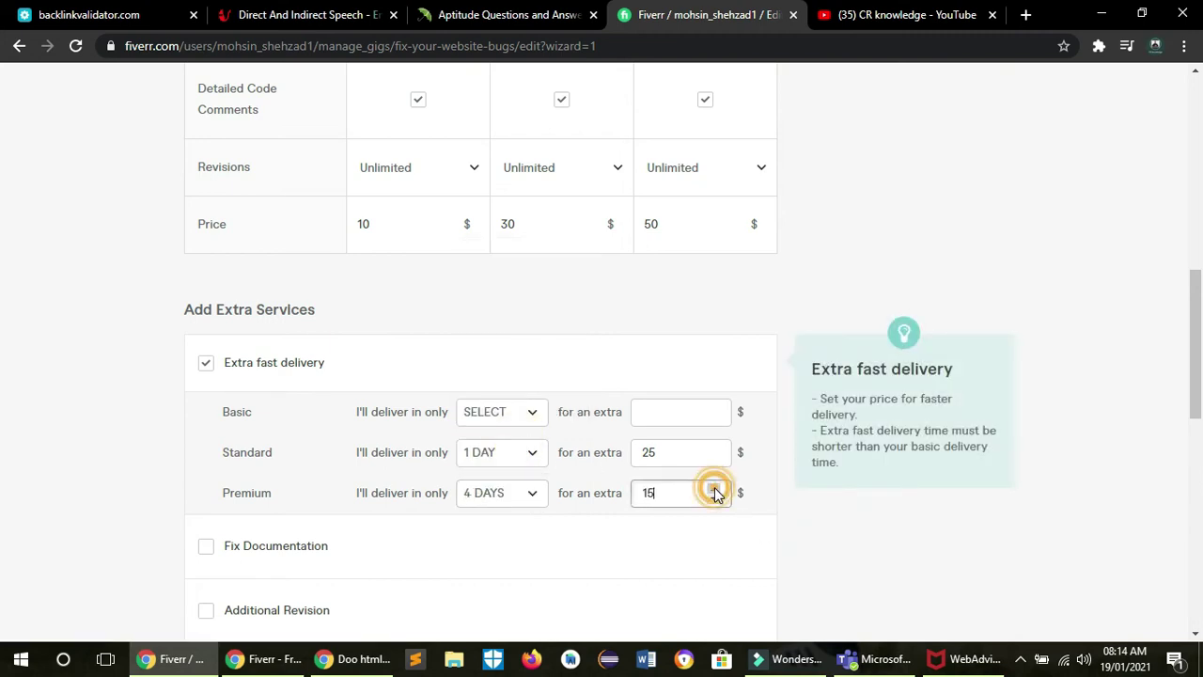
left_click(715, 488)
left_click(715, 488)
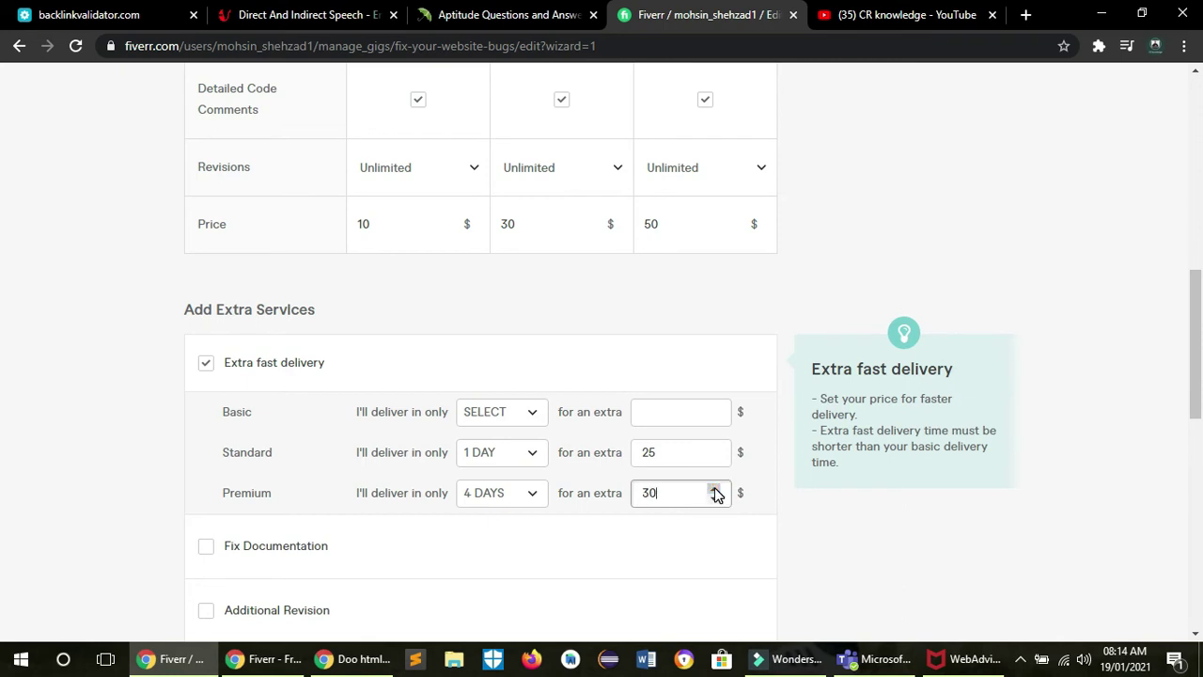
left_click(714, 488)
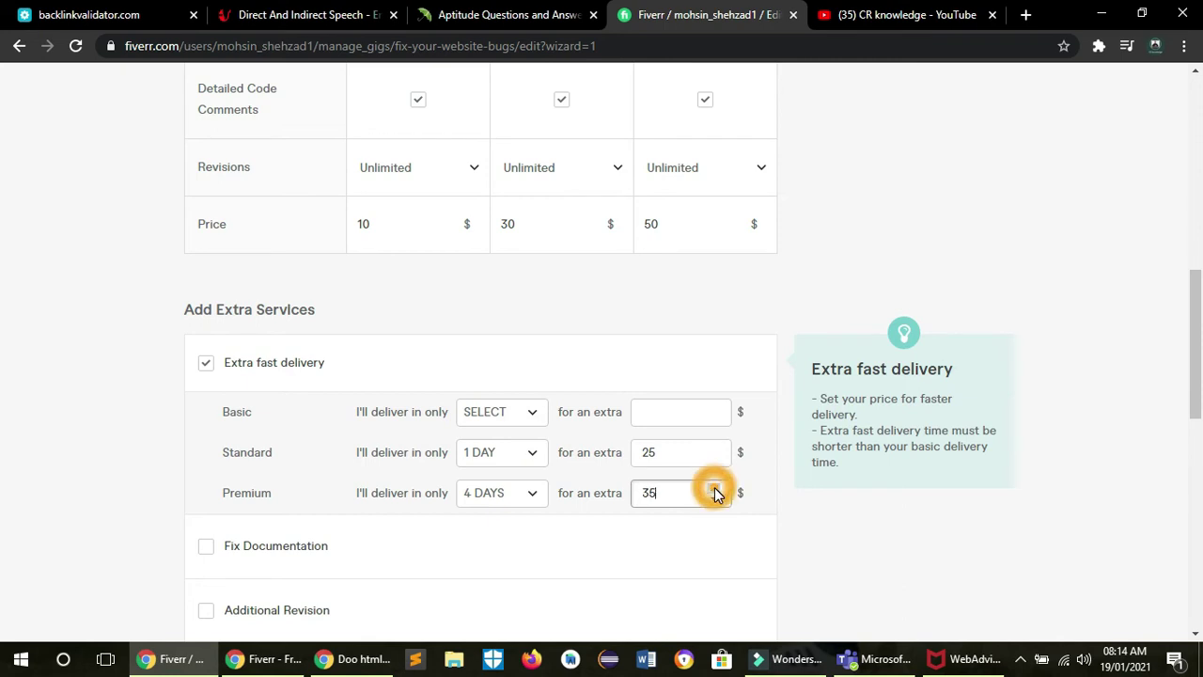
left_click(206, 545)
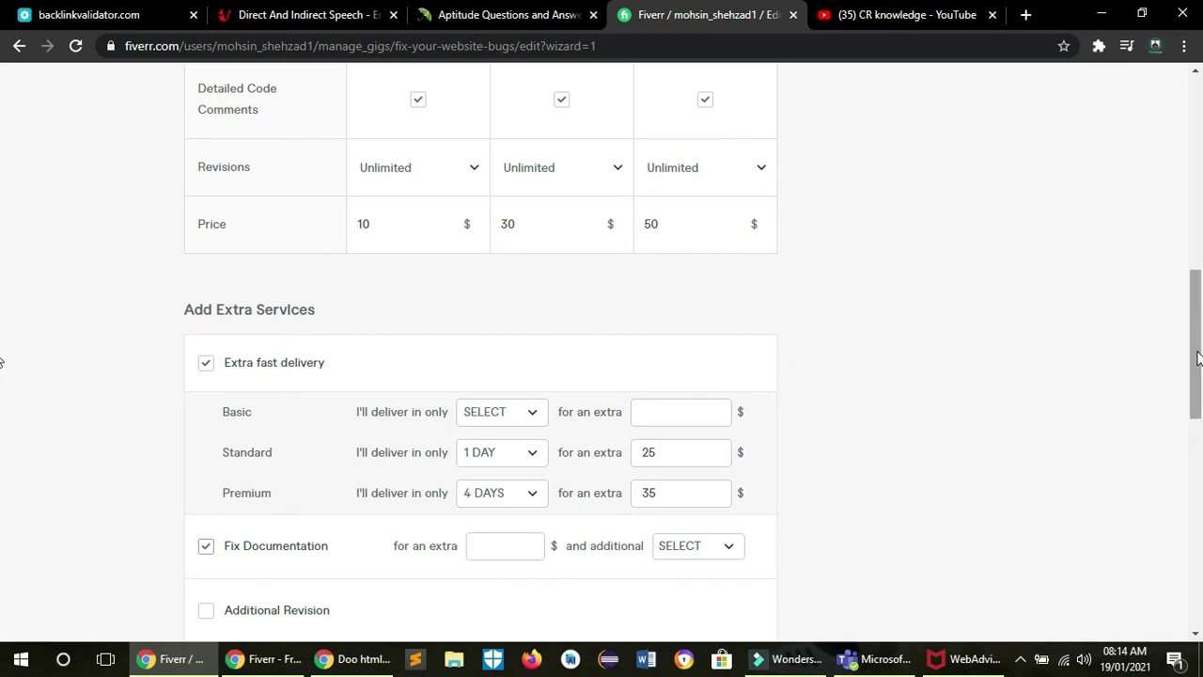
scroll(1199, 357, "down", 2)
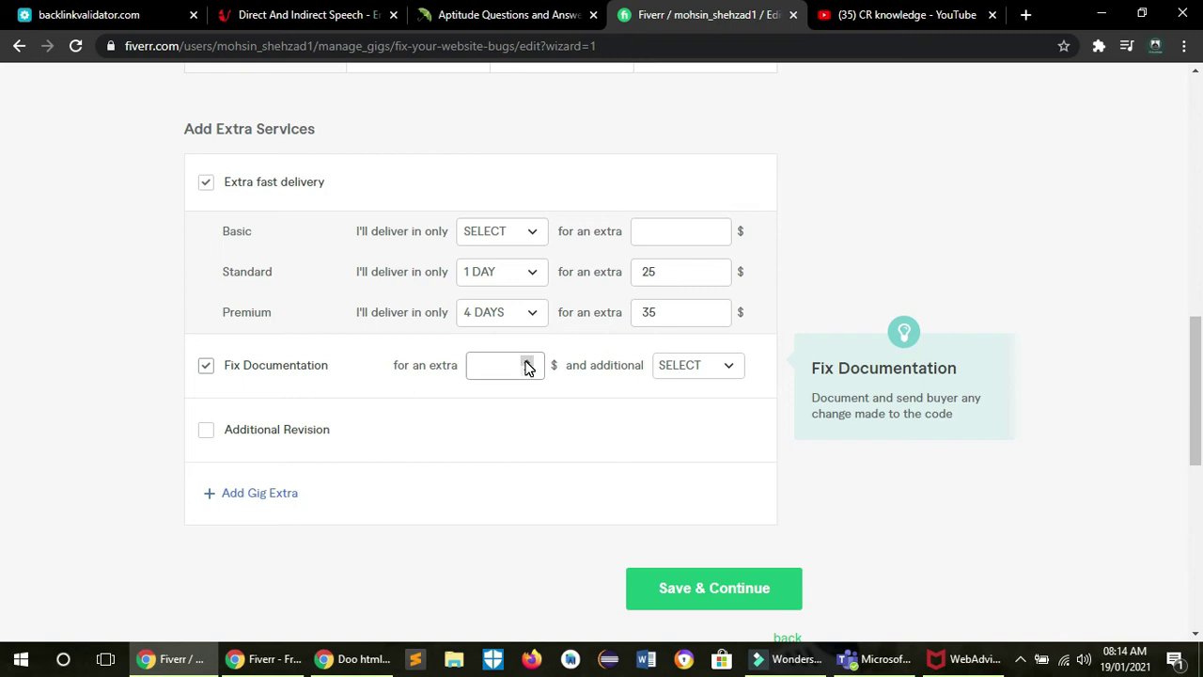
left_click(526, 366)
left_click(526, 367)
left_click(527, 367)
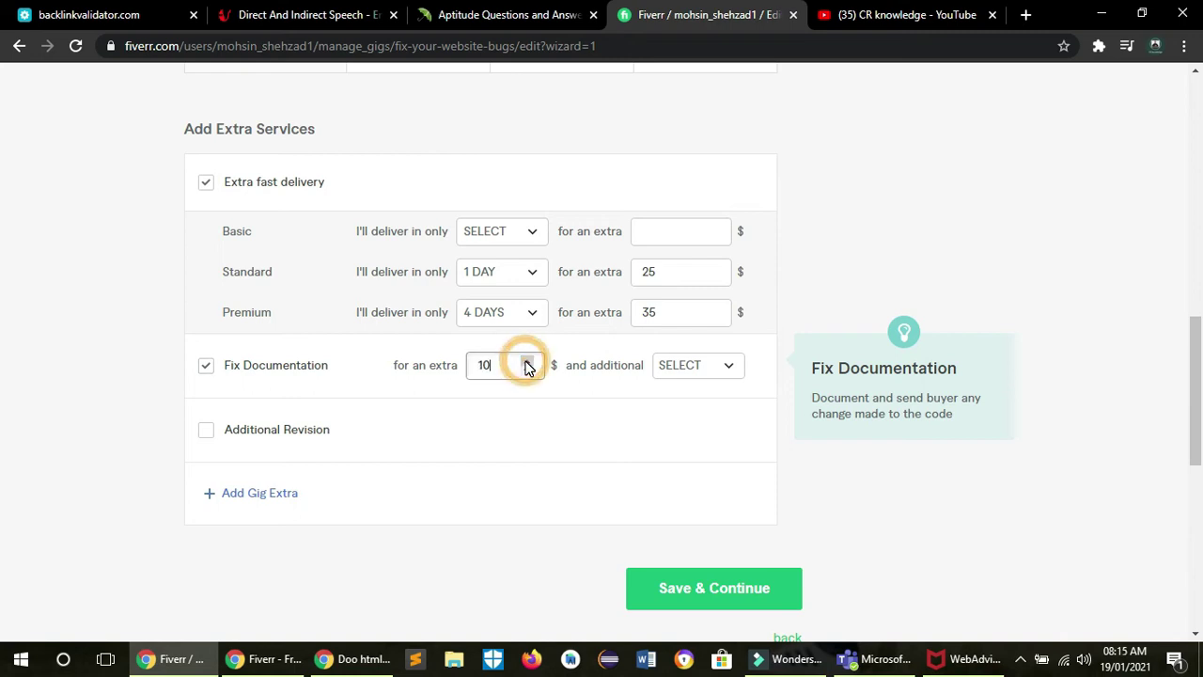
key("Tab")
key("2")
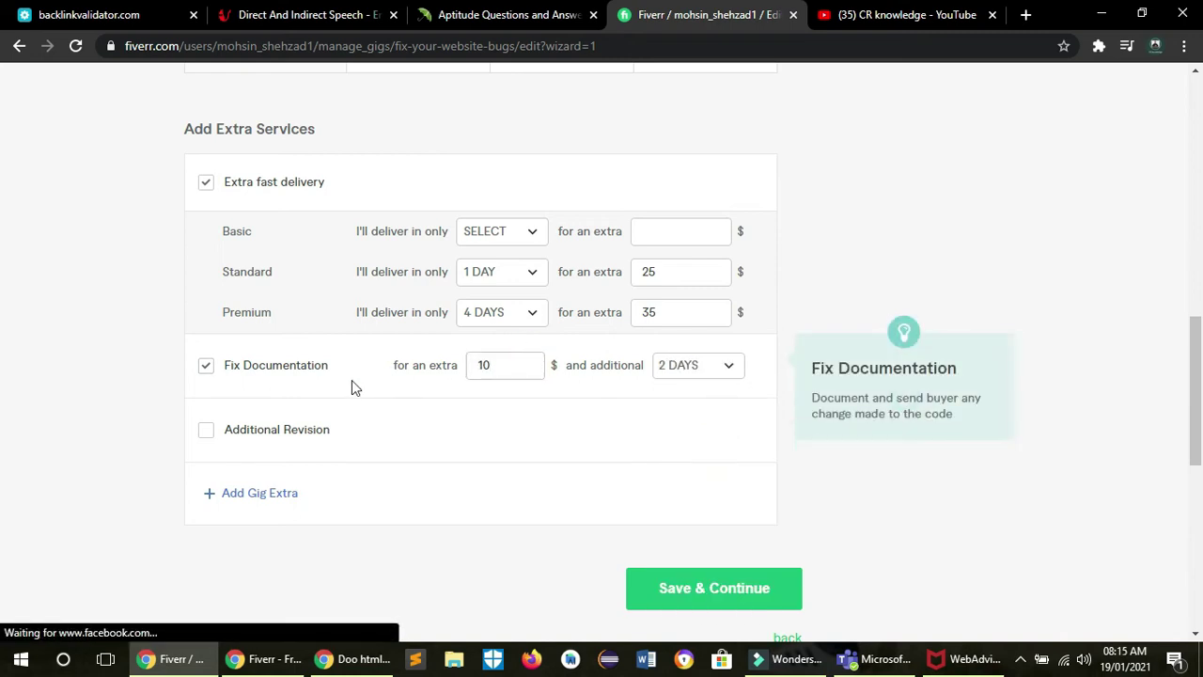
left_click(206, 366)
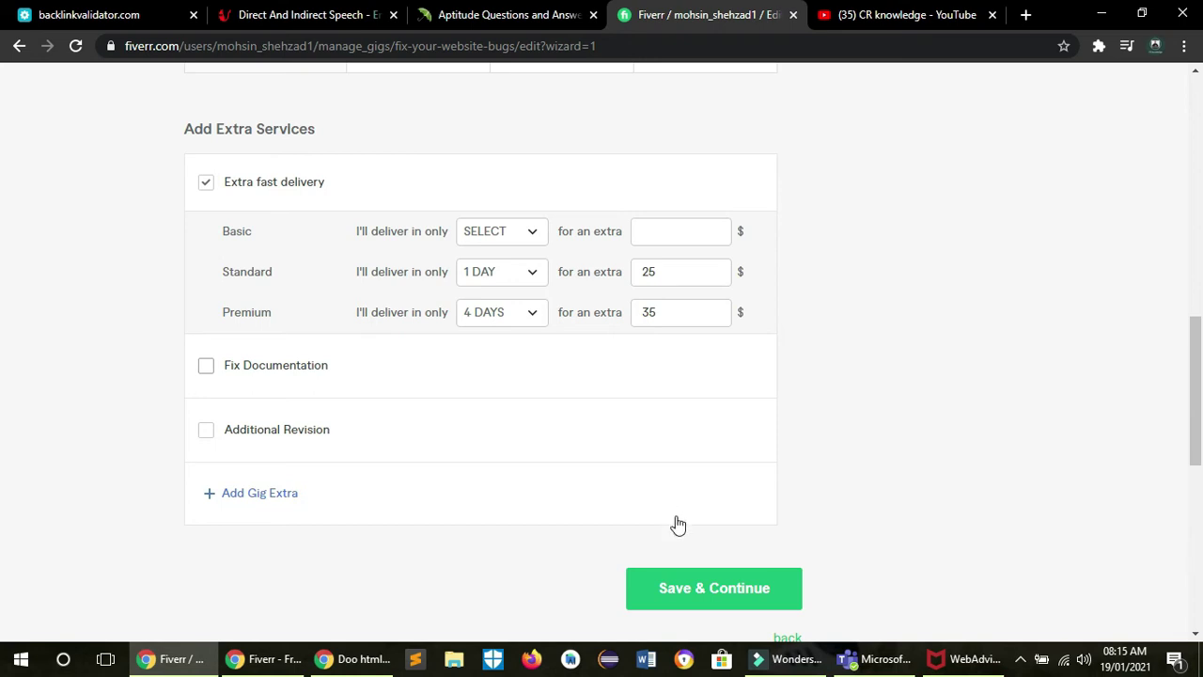
Save the package pricing and continue to the Description & FAQ stage of the gig
left_click(715, 592)
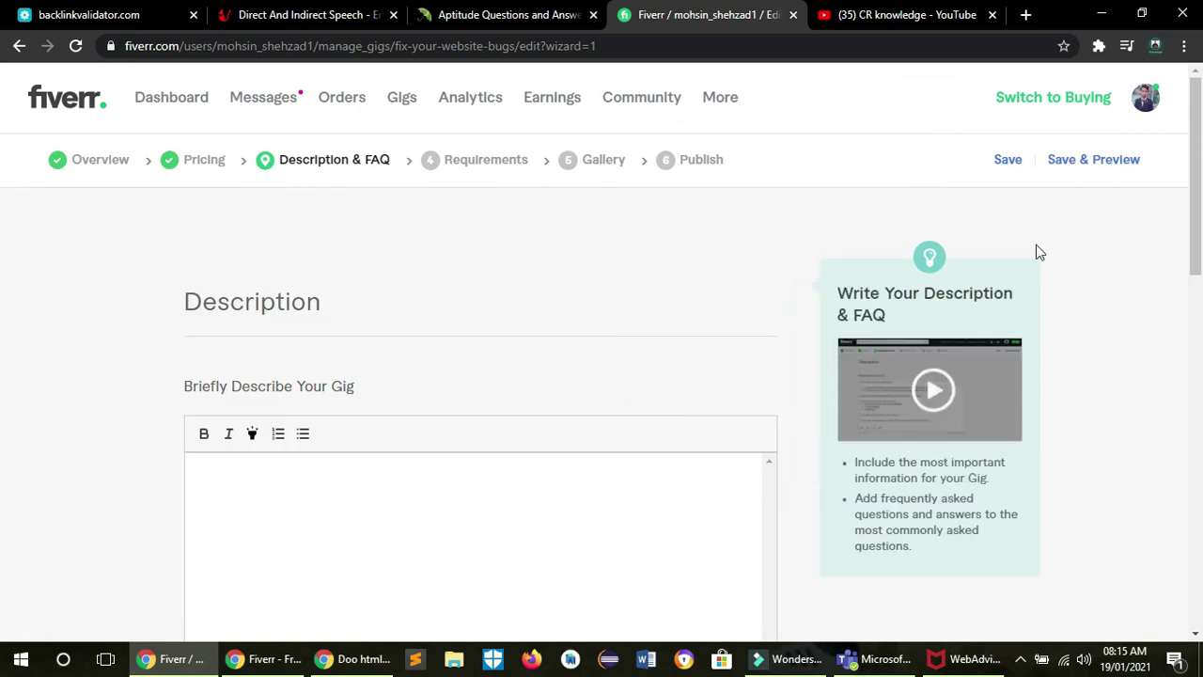
left_click_drag(1196, 132, 1199, 155)
left_click_drag(1200, 238, 1200, 208)
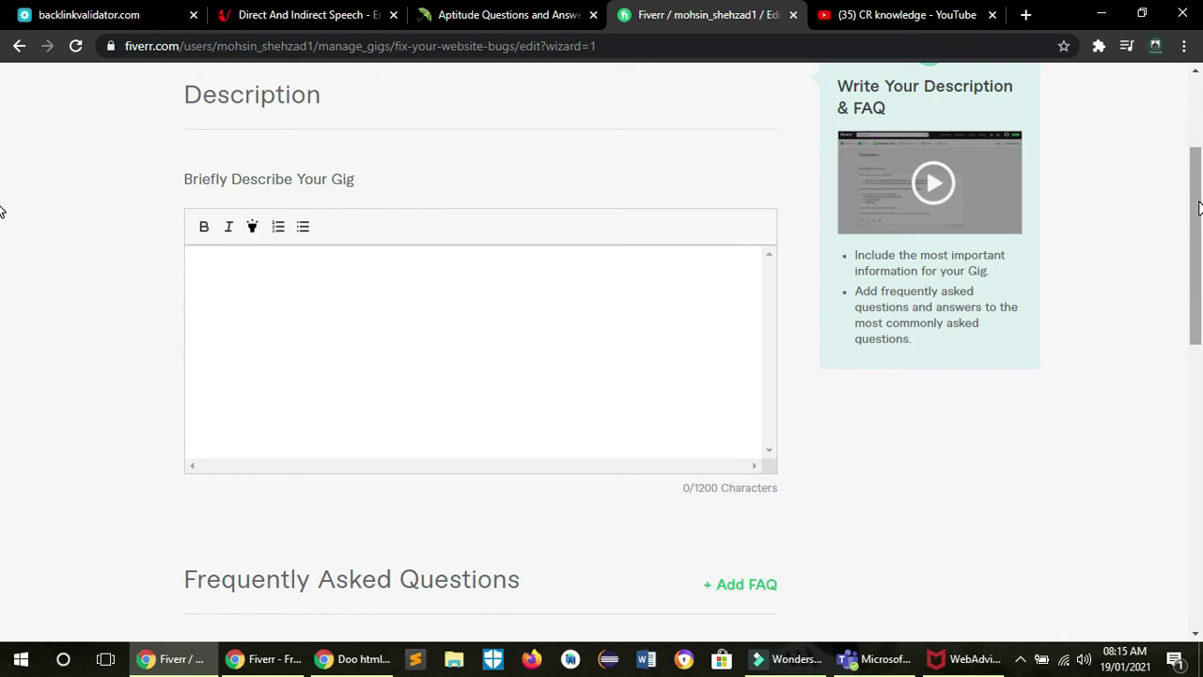
Switch to the browser window with the competing HTML CSS bug fixing gig and examine its About This Gig description
left_click(348, 663)
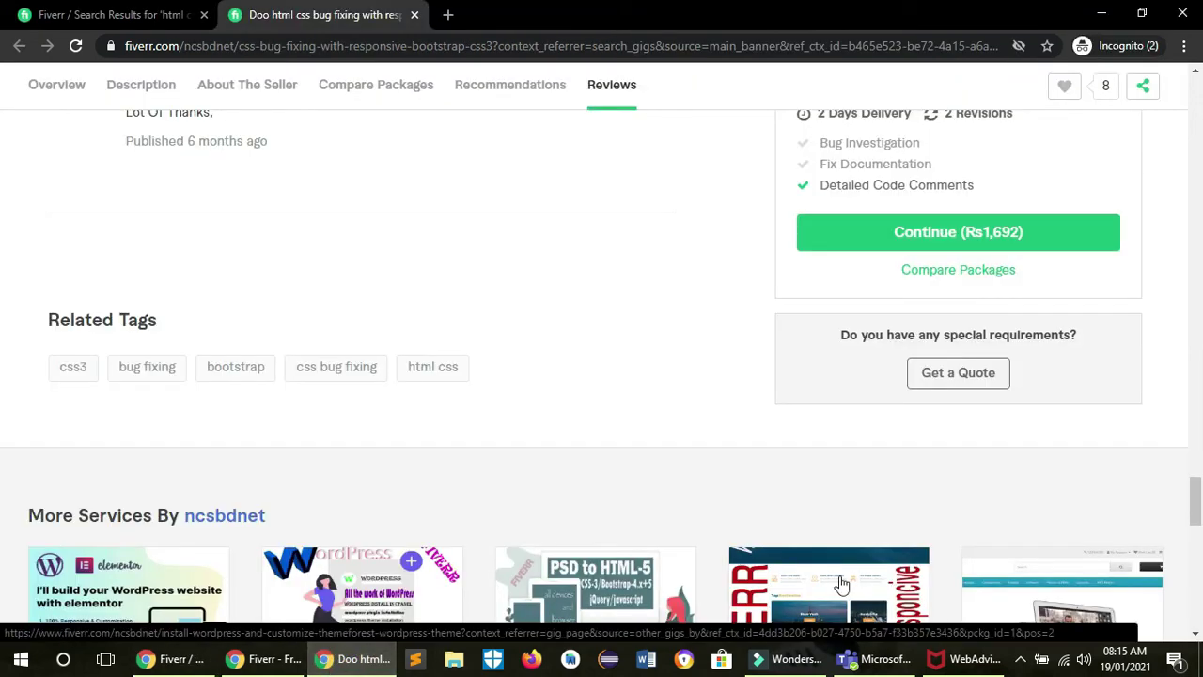
left_click(1196, 503)
left_click_drag(1196, 507, 1196, 322)
left_click_drag(3, 322, 3, 250)
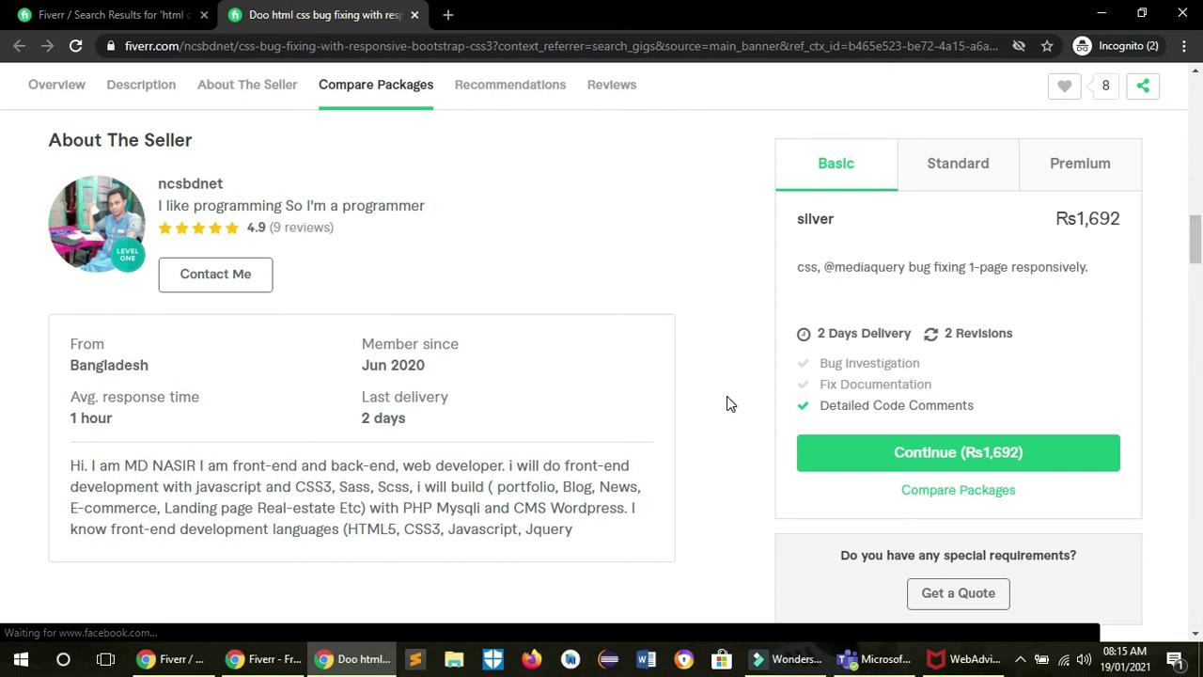
left_click_drag(1196, 233, 1200, 146)
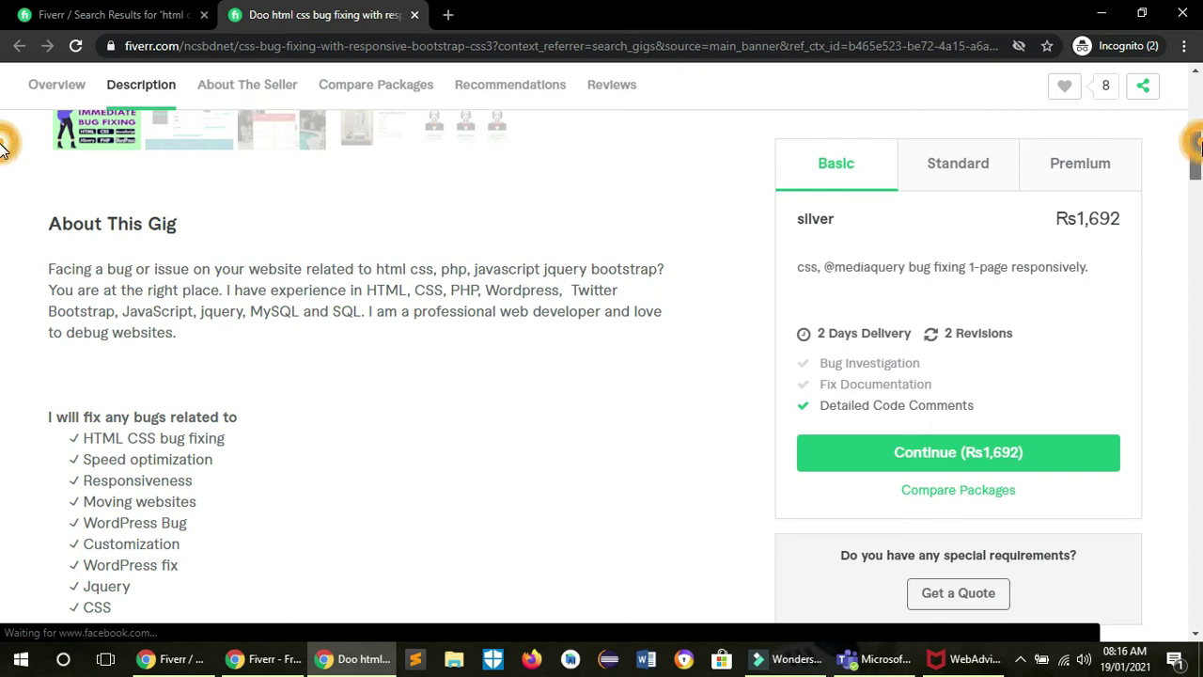
scroll(3, 162, "down", 2)
scroll(3, 164, "down", 1)
scroll(3, 166, "down", 2)
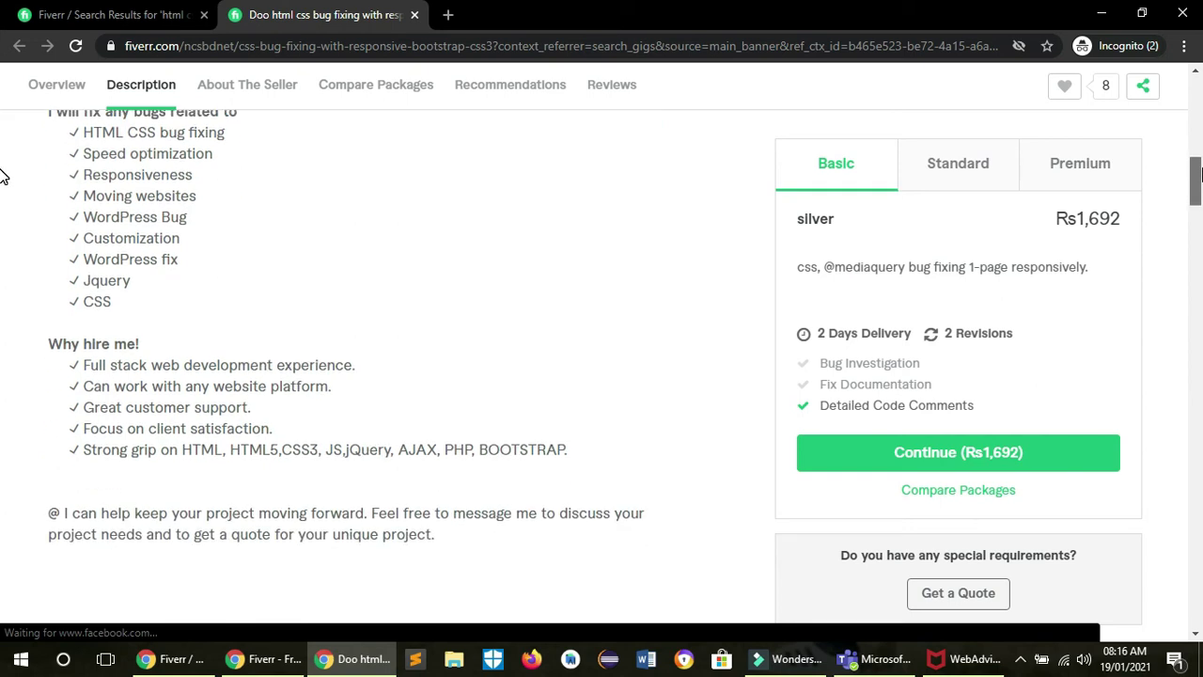
scroll(3, 177, "down", 1)
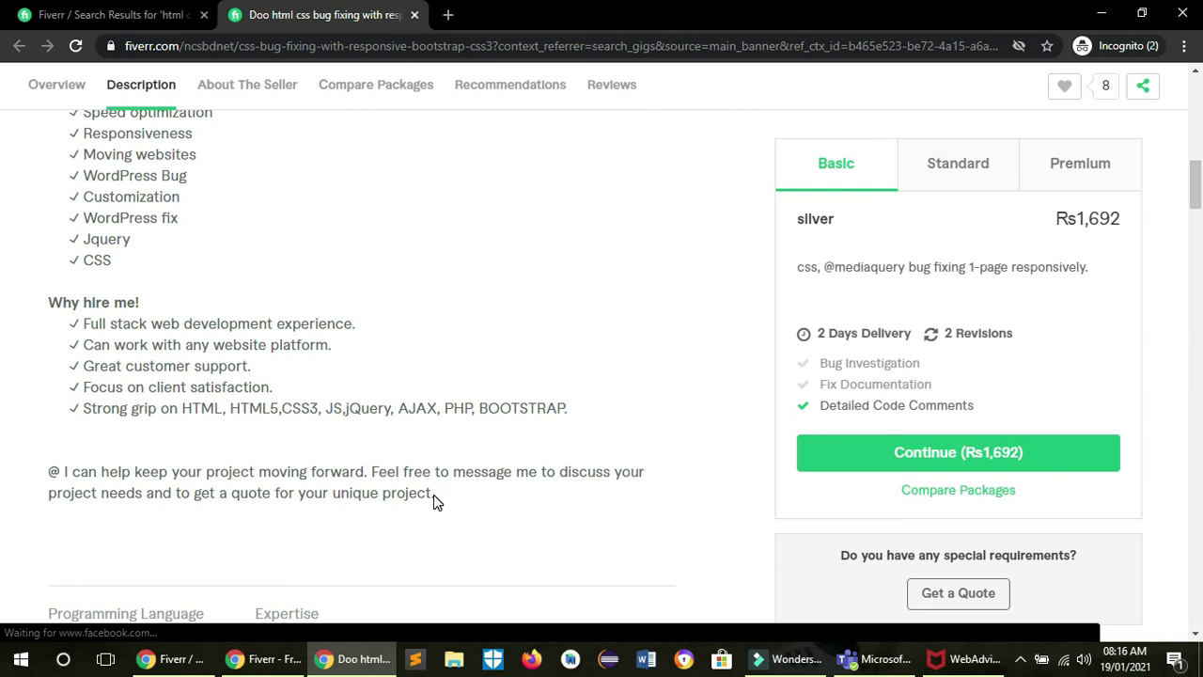
Copy the competing gig's whole About This Gig text and paste it into the own gig's description
left_click_drag(433, 495, 33, 168)
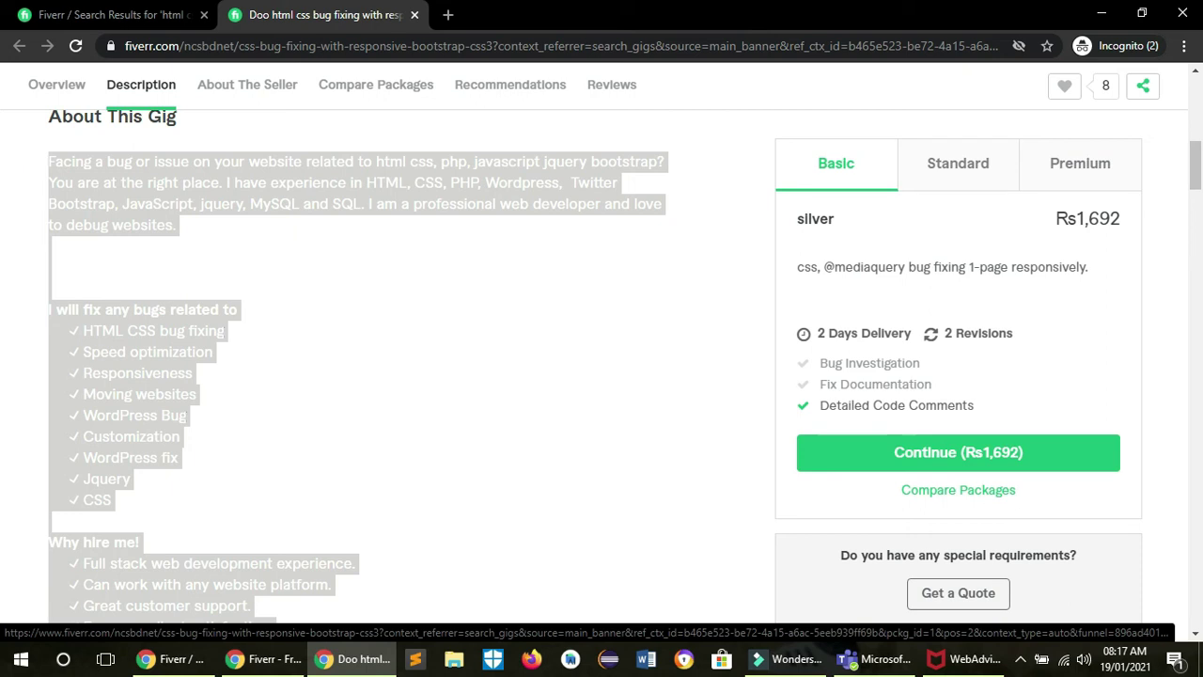
left_click(174, 659)
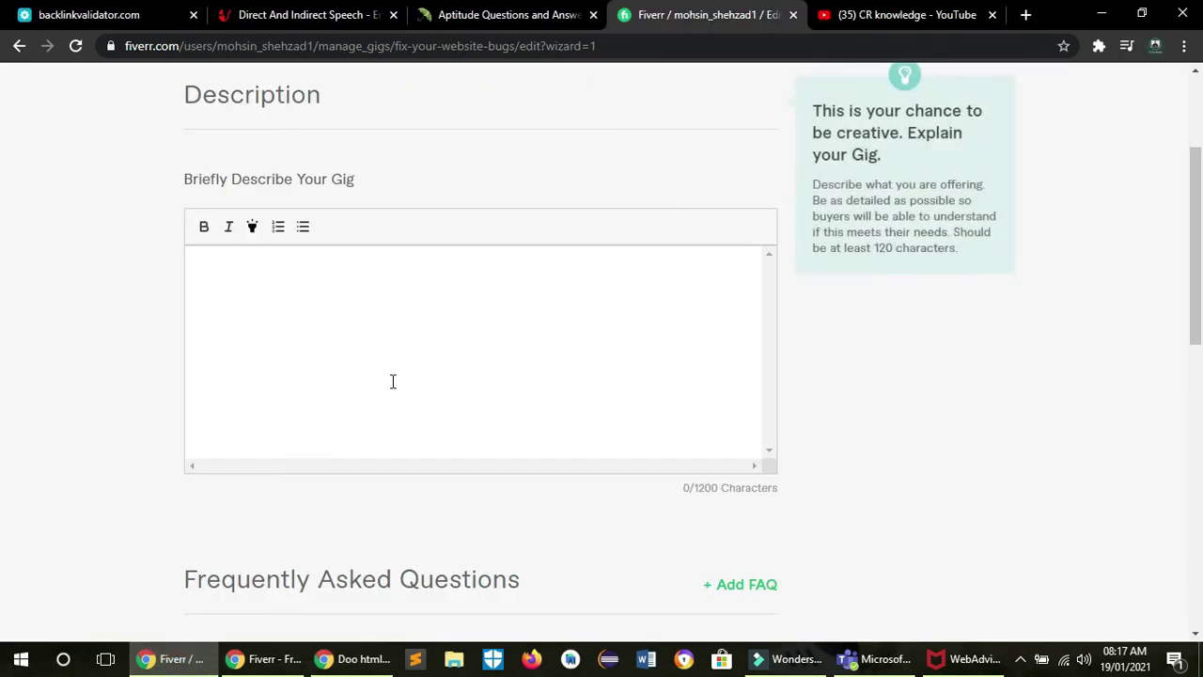
left_click(386, 342)
key("ctrl+v")
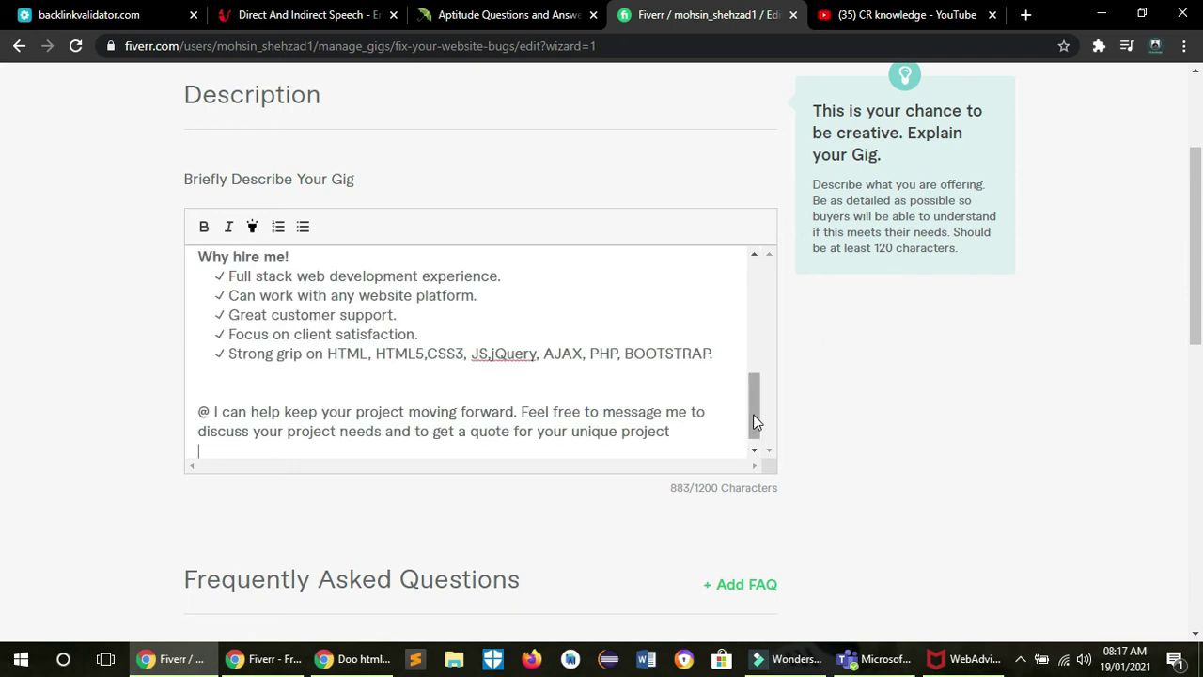
Delete the "Speed optimization" item from the description's list of bugs to fix
left_click(755, 417)
left_click_drag(754, 418, 766, 333)
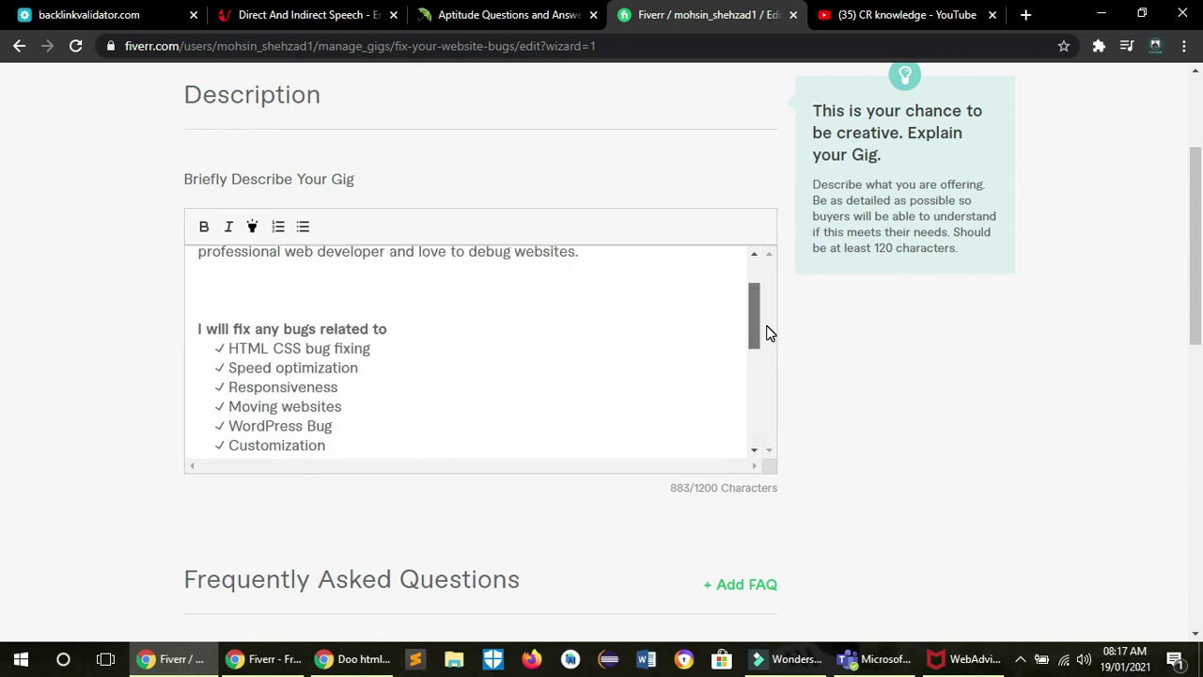
left_click_drag(363, 368, 214, 369)
key("BackSpace")
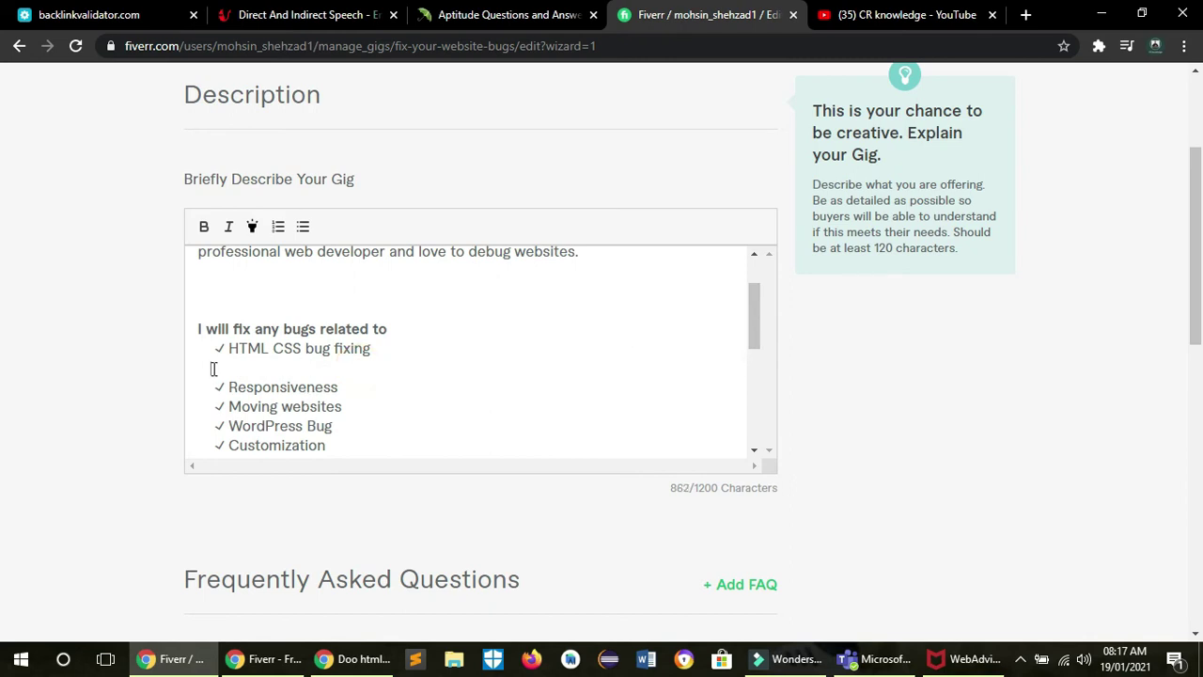
key("BackSpace")
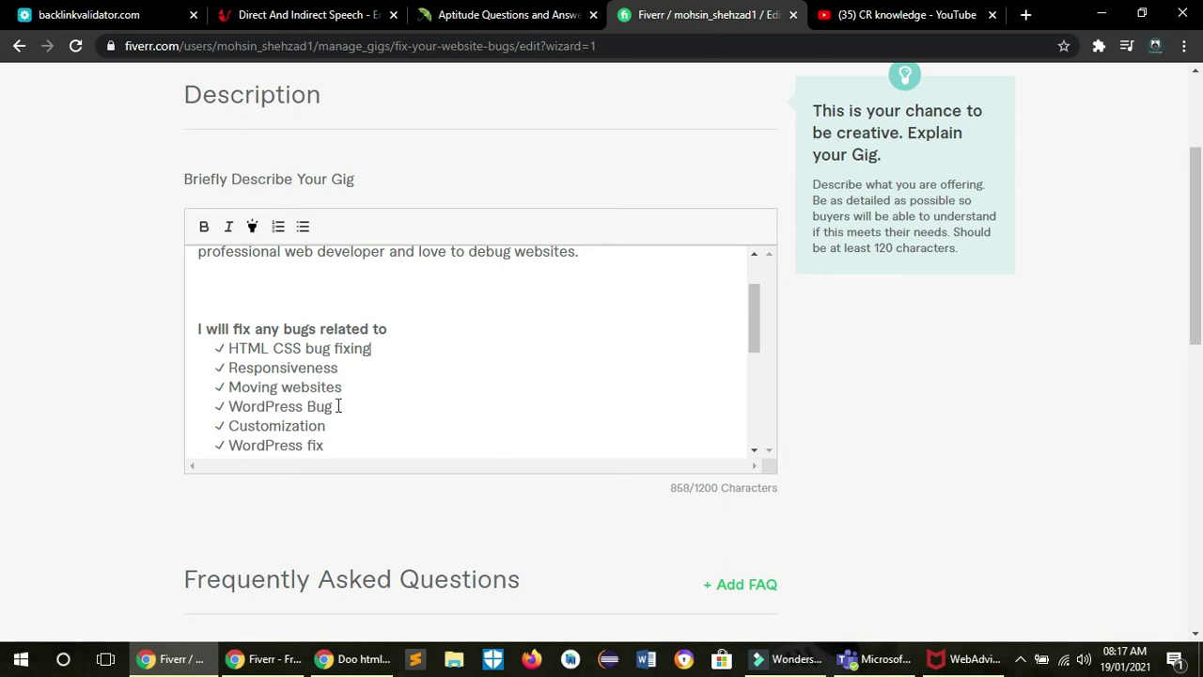
Delete the "WordPress Bug" and "WordPress fix" items from the description's list of bugs to fix
left_click_drag(338, 407, 206, 404)
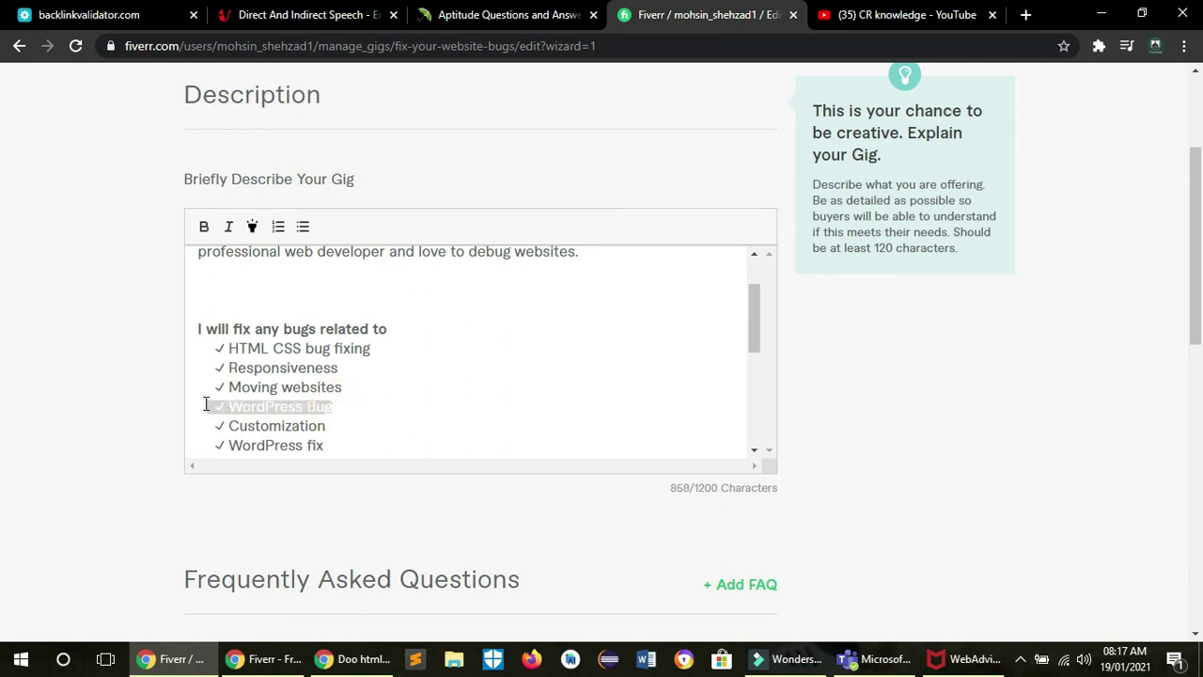
key("BackSpace")
key("BackSpace")
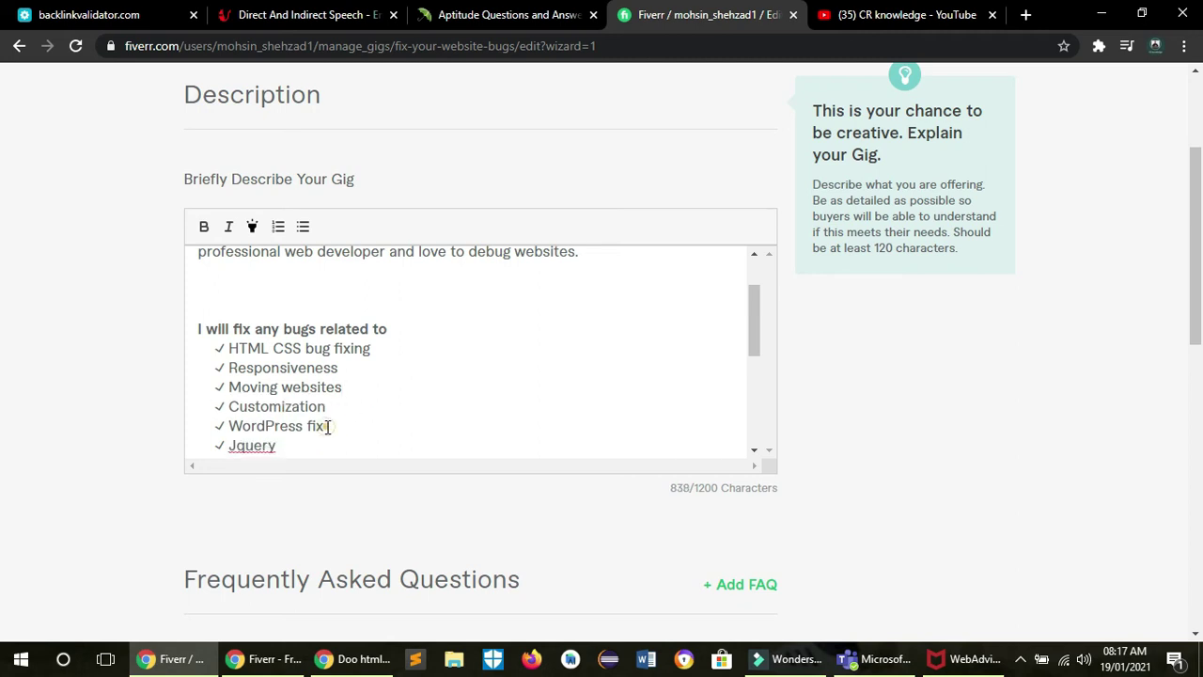
left_click_drag(328, 426, 182, 438)
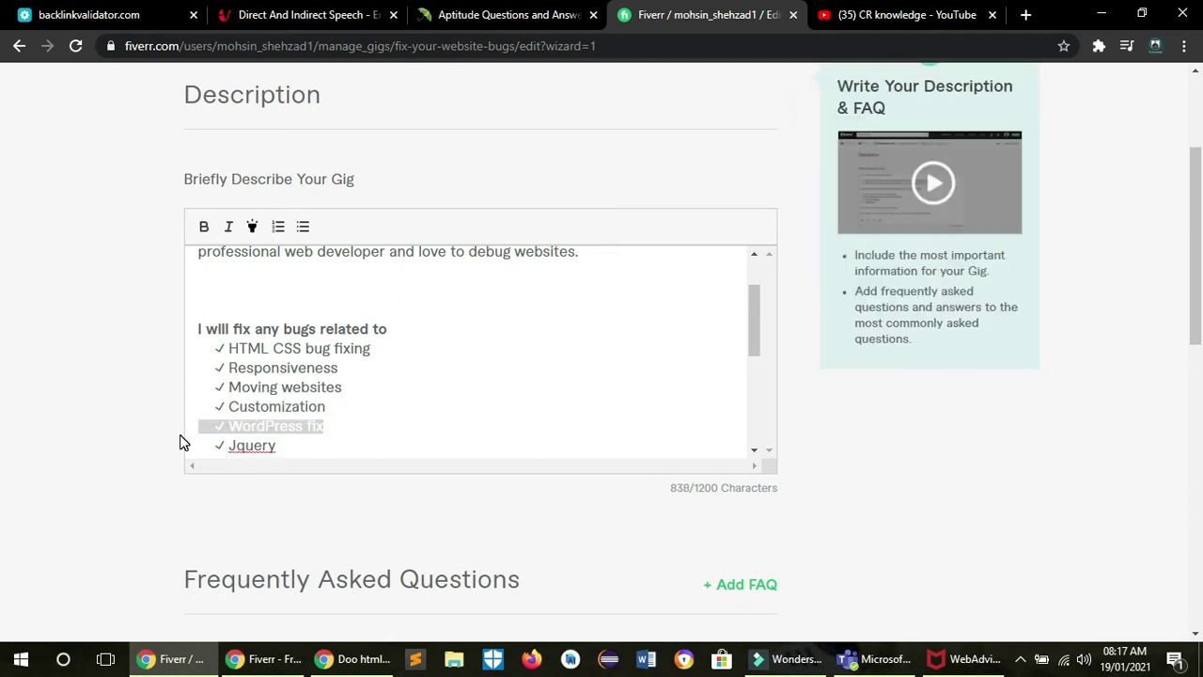
key("BackSpace")
key("BackSpace")
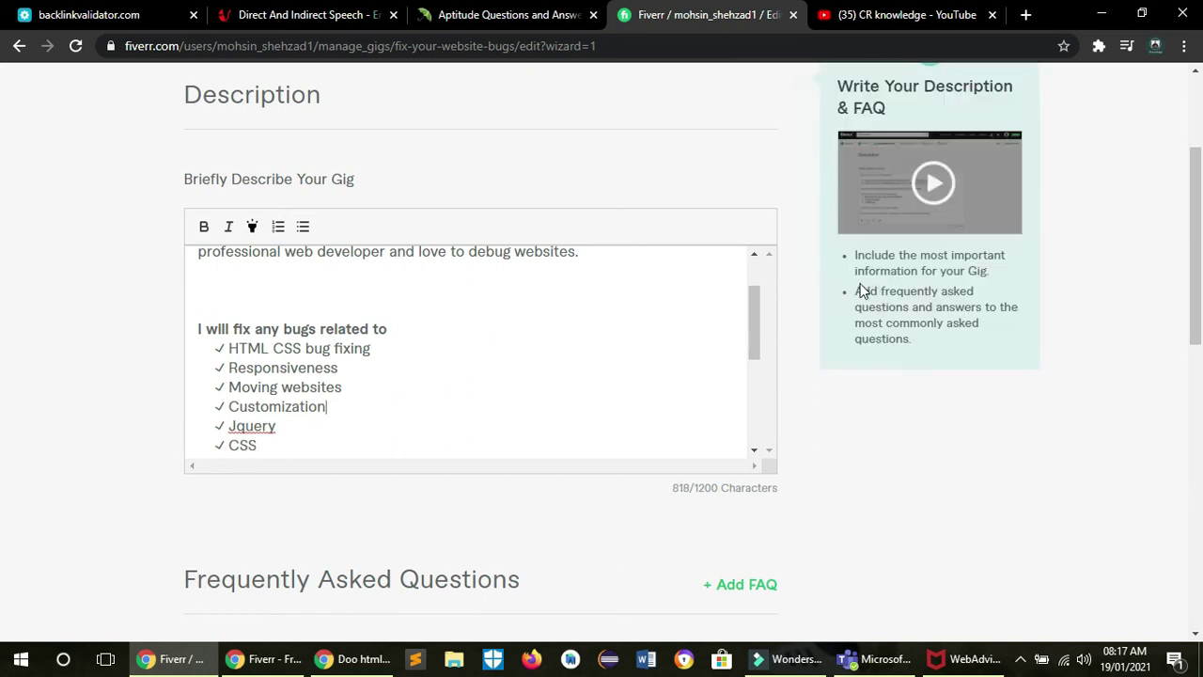
Remove the word "Twitter" before "Bootstrap" in the description's opening paragraph
mouse_move(752, 307)
left_mouse_down()
mouse_move(752, 327)
mouse_move(764, 288)
left_mouse_up()
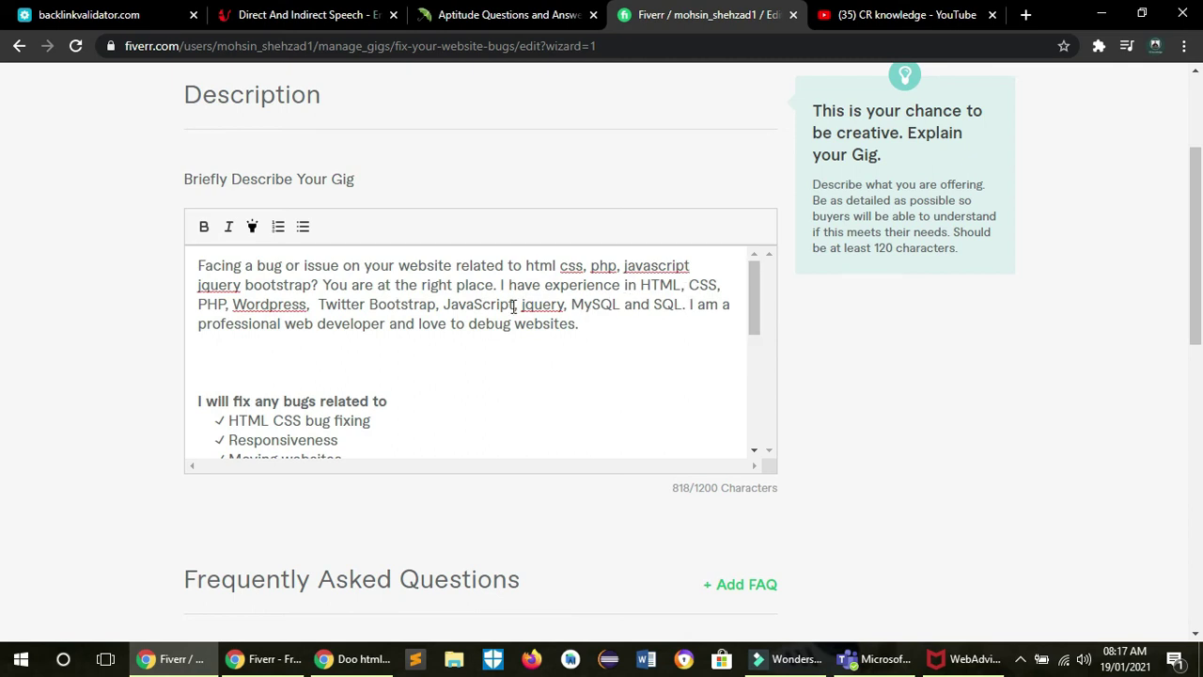
left_click(356, 304)
left_click_drag(356, 304, 318, 305)
key("BackSpace")
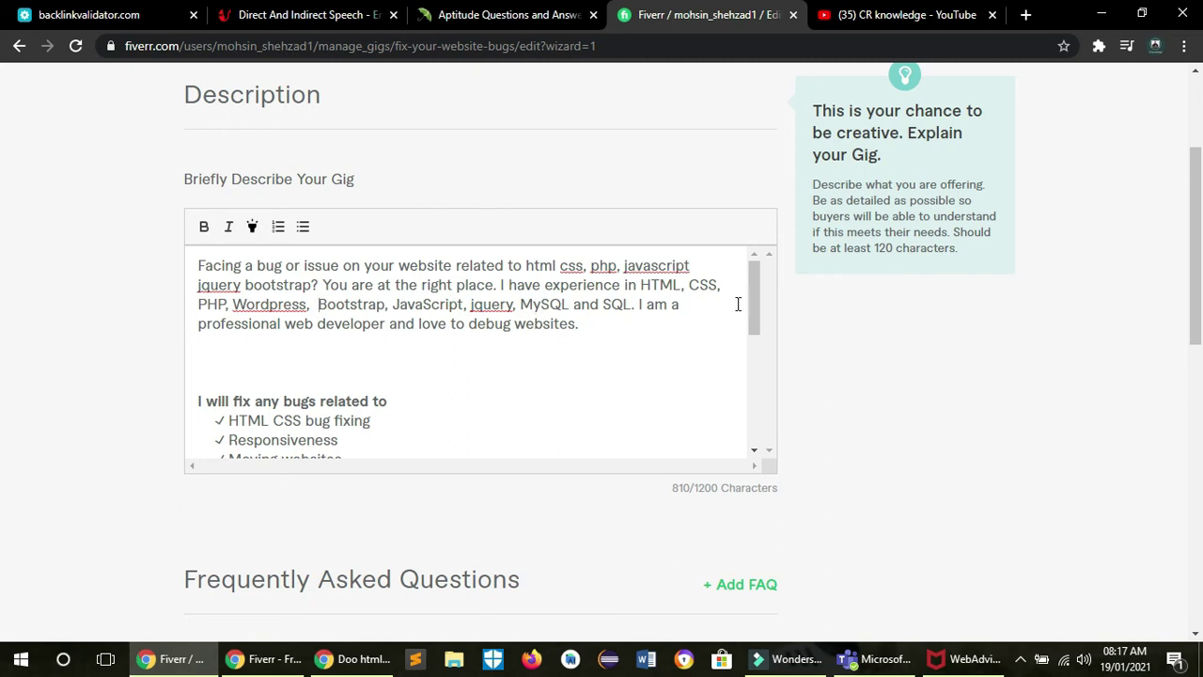
Highlight the description's closing paragraph, from "I can help keep your project moving forward" through "your unique project"
left_click_drag(754, 303, 771, 398)
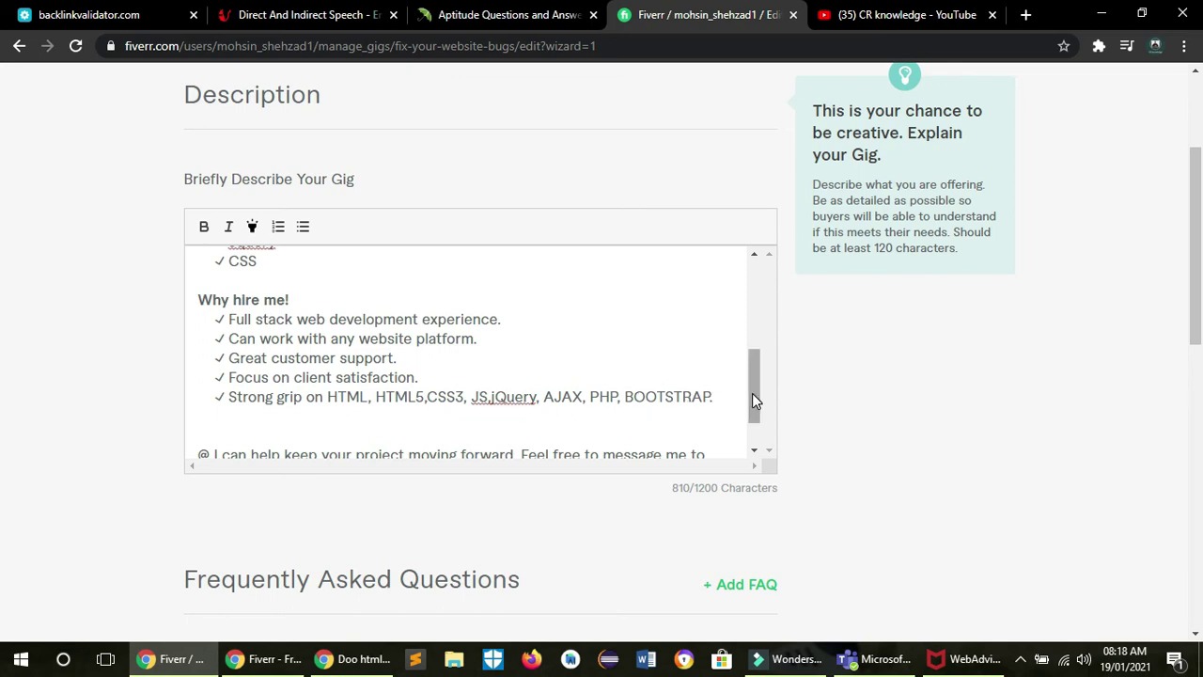
left_click_drag(756, 393, 761, 424)
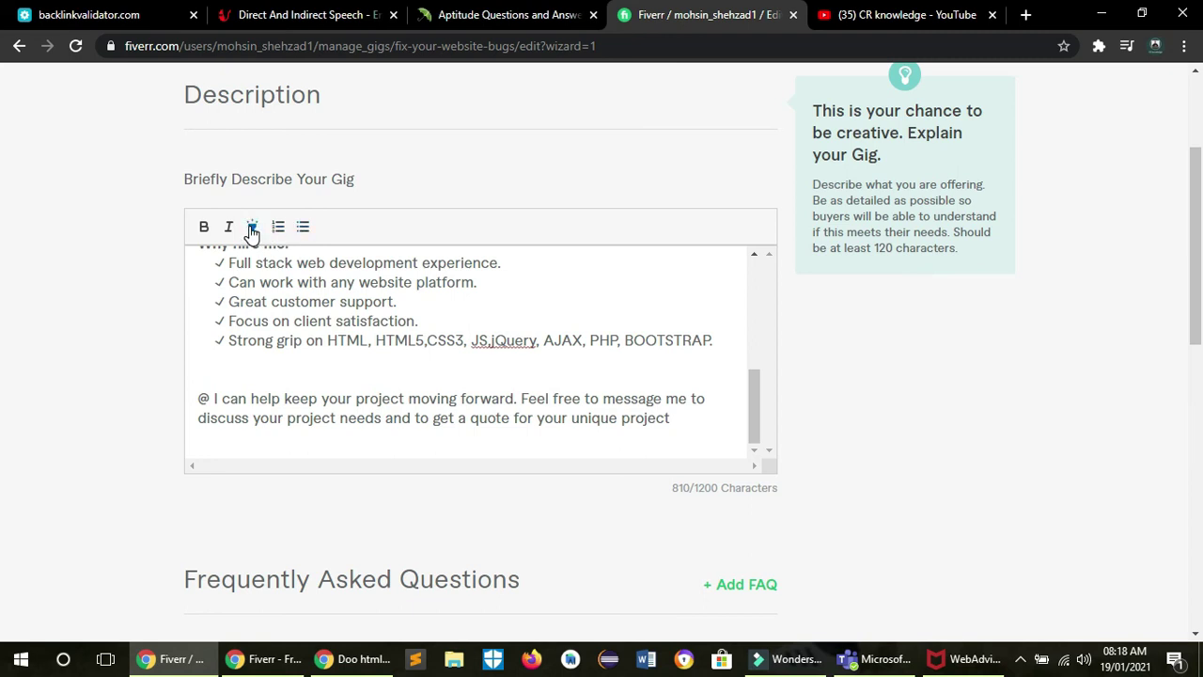
left_click_drag(208, 400, 674, 420)
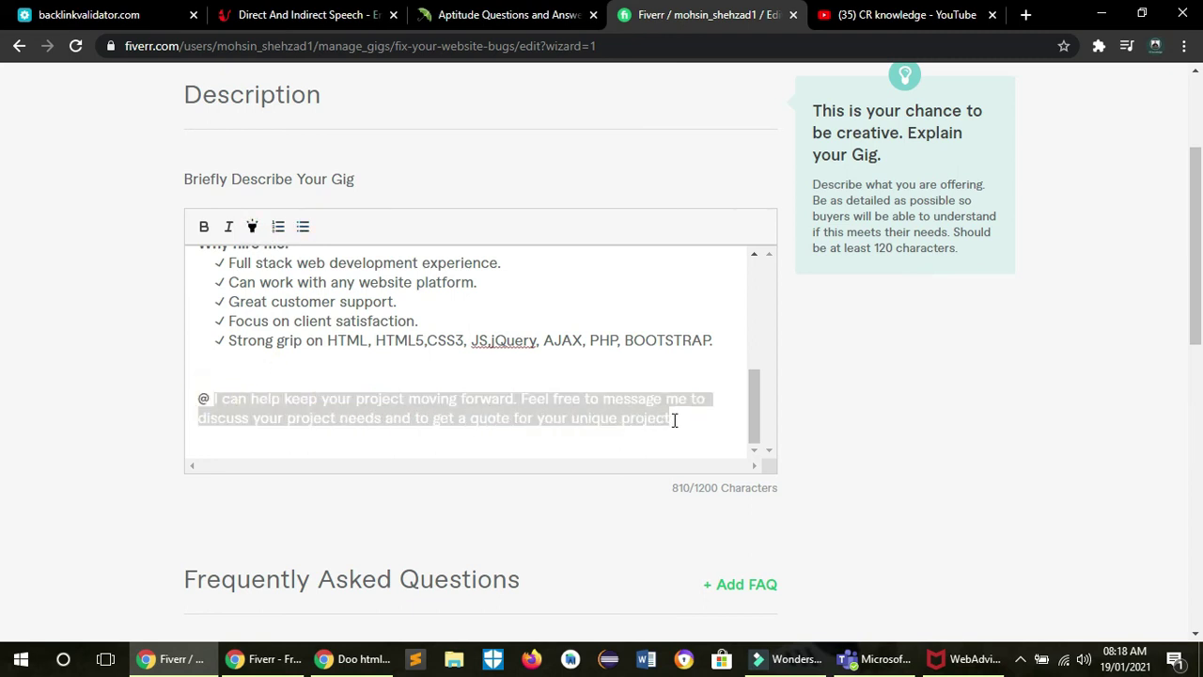
left_click(254, 231)
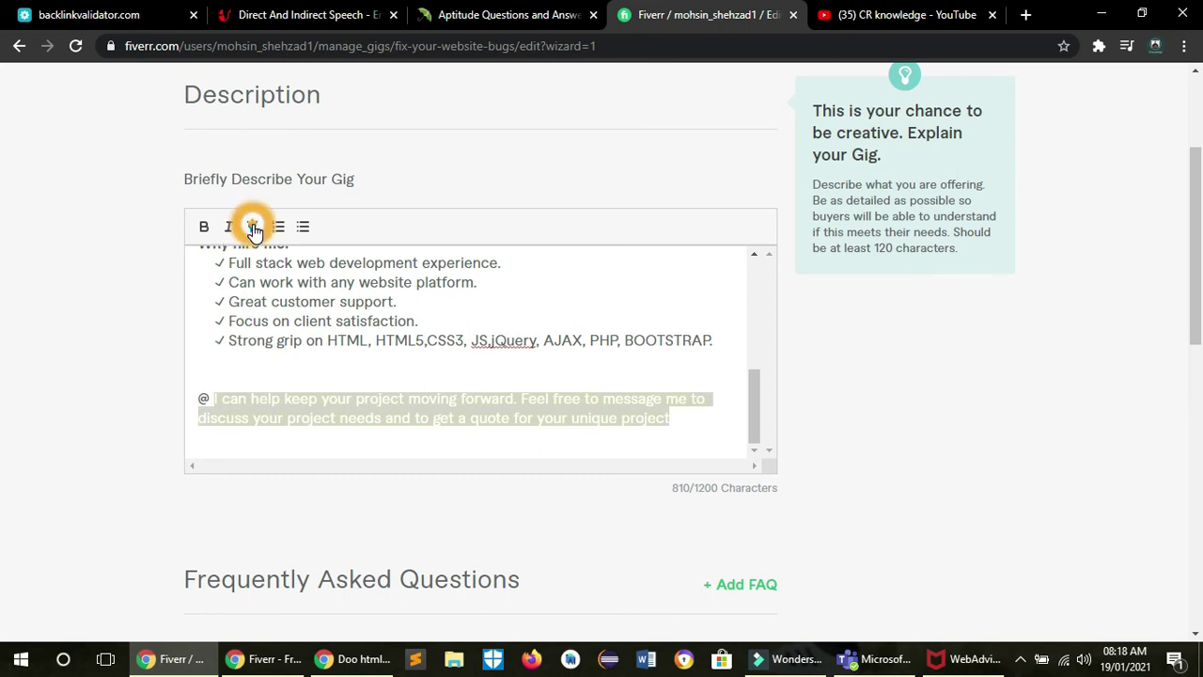
left_click(300, 379)
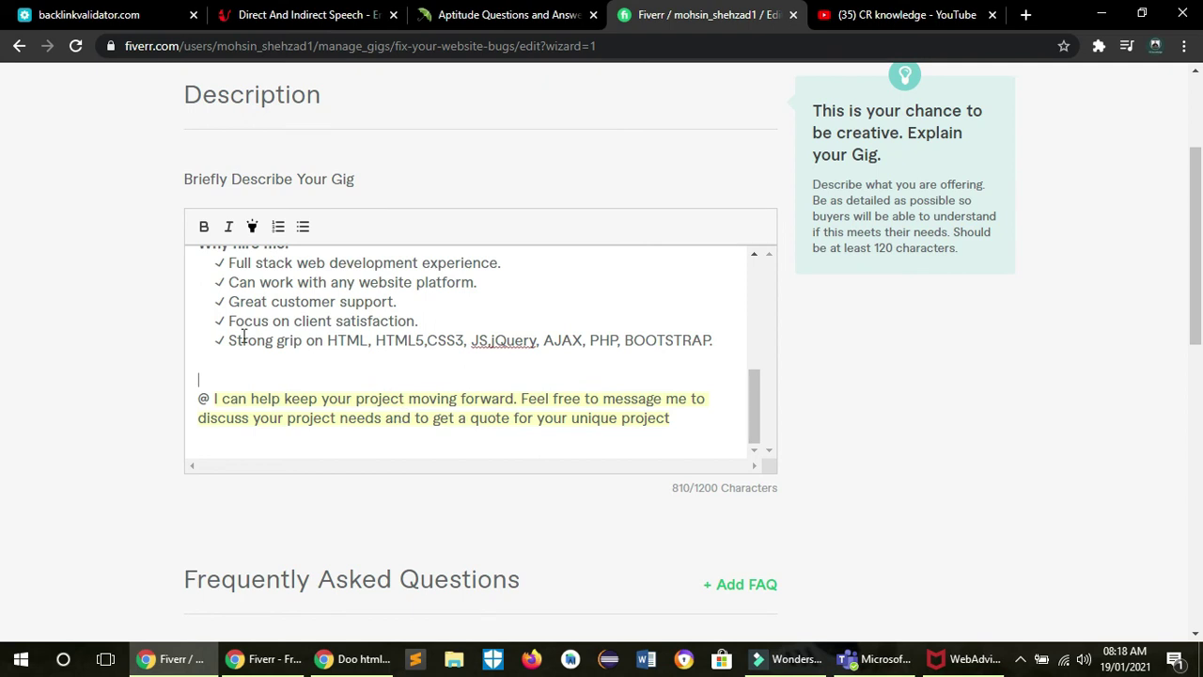
Make the description's highlighted closing paragraph bold and italic
left_click(230, 230)
left_click_drag(671, 419, 213, 399)
left_click(203, 227)
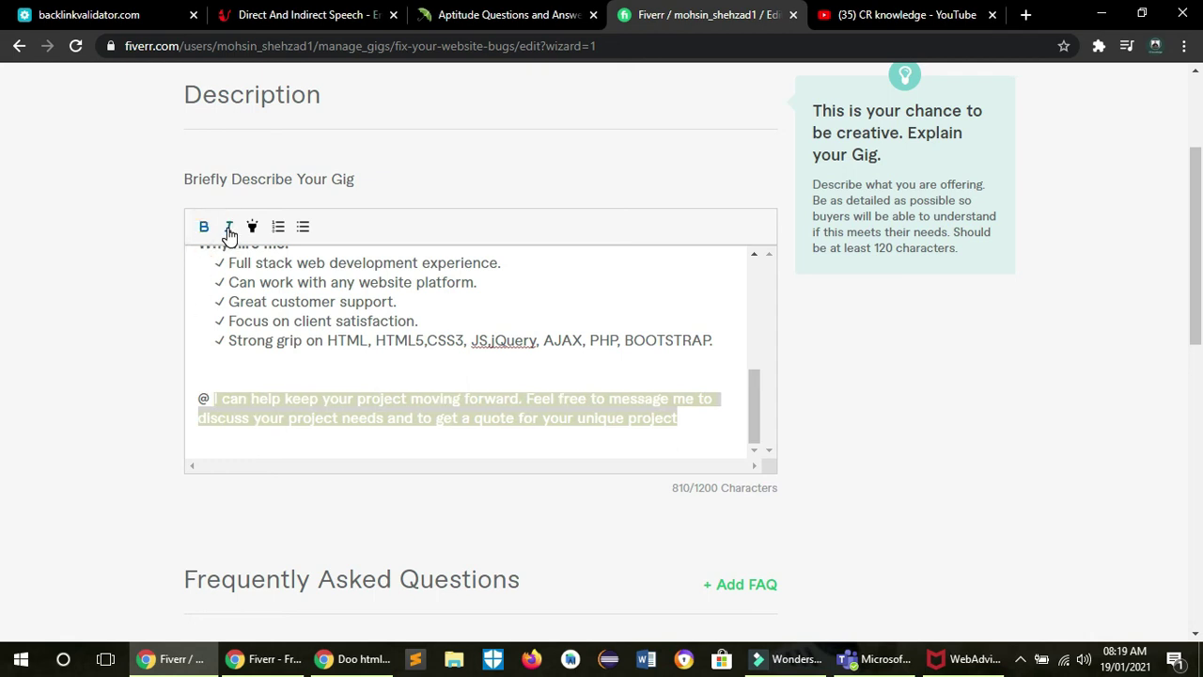
left_click(230, 232)
left_click(403, 418)
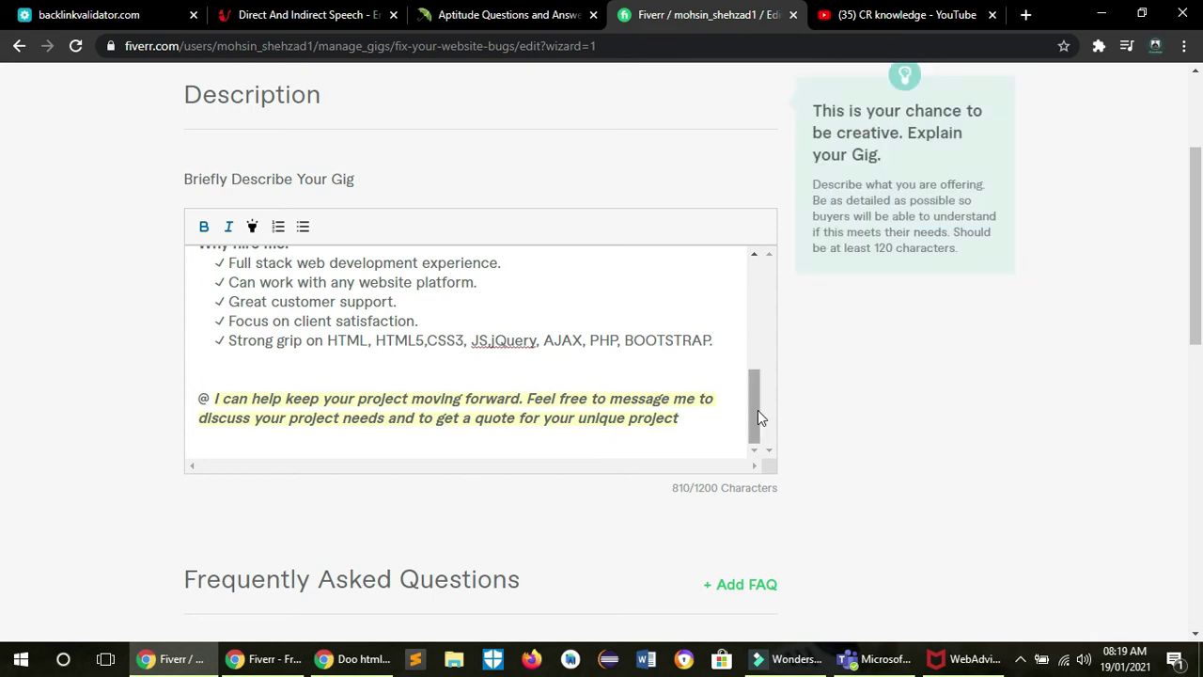
Start a new FAQ entry with the question "what i need to send to proceed ?"
left_click_drag(758, 410, 767, 302)
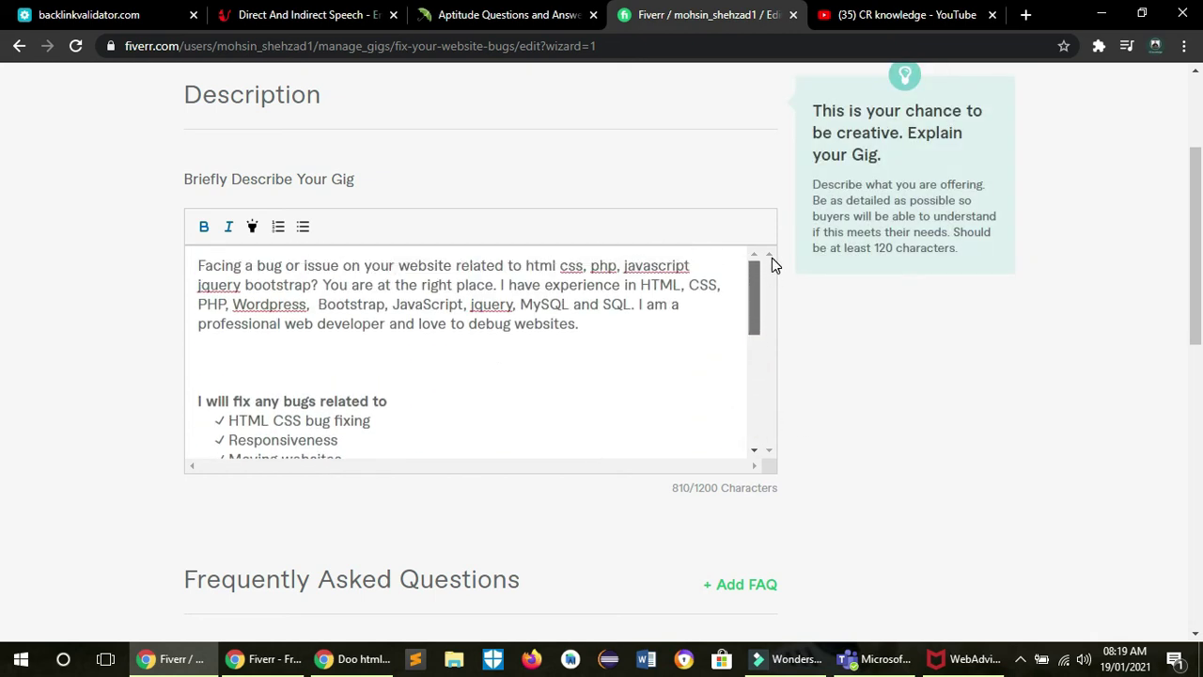
left_click_drag(772, 260, 769, 263)
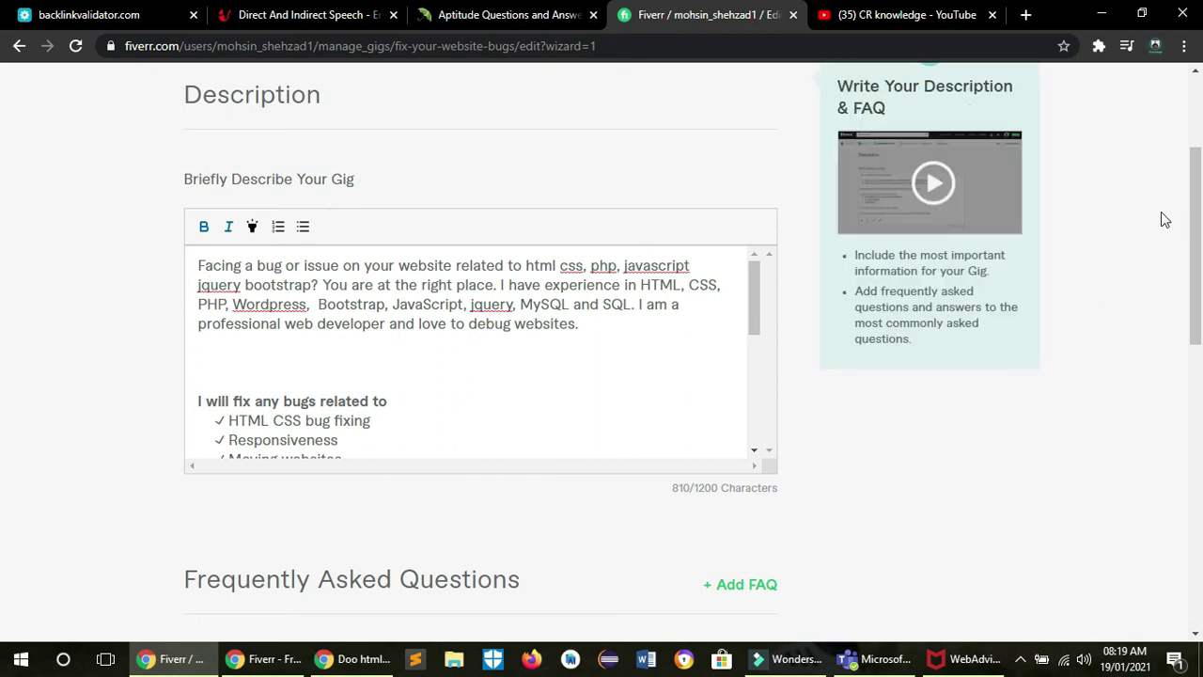
left_click_drag(1196, 212, 1201, 325)
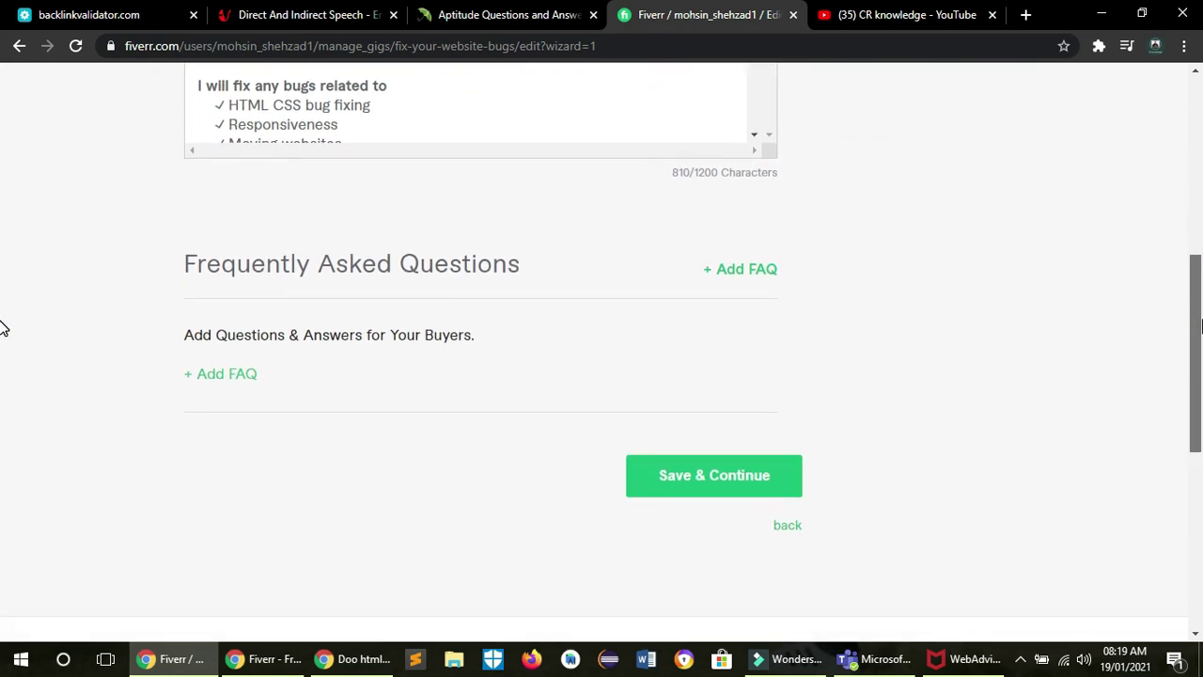
left_click(216, 375)
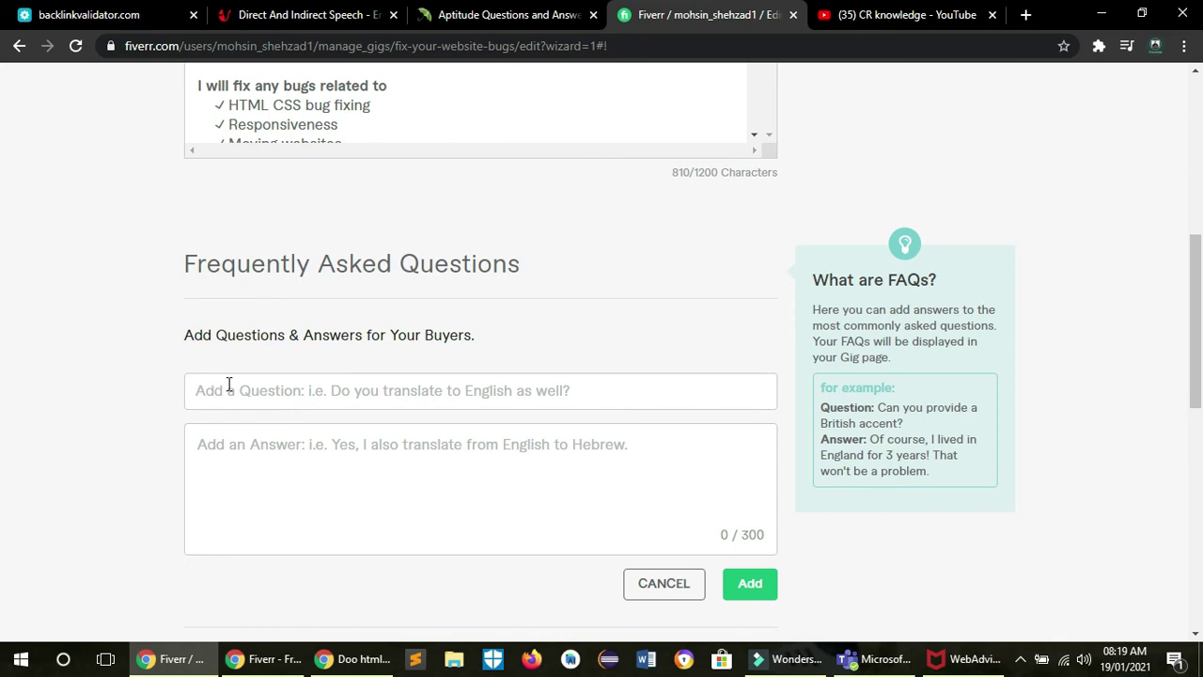
left_click(231, 390)
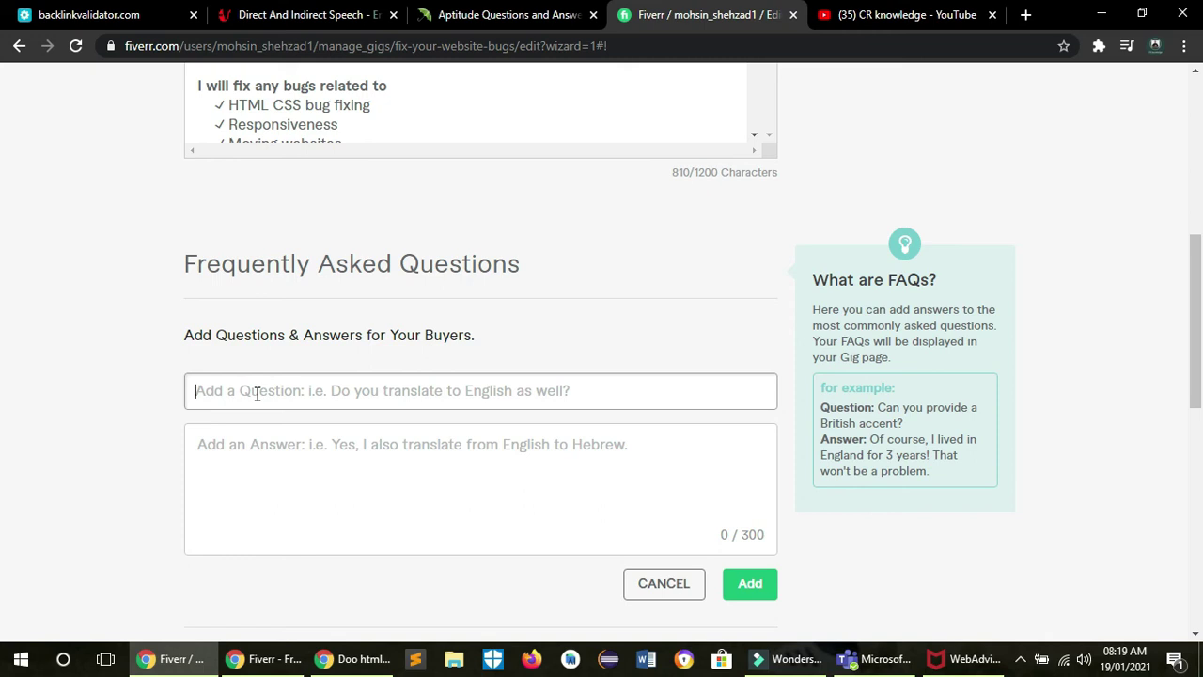
type("what i need to send to proceed ?")
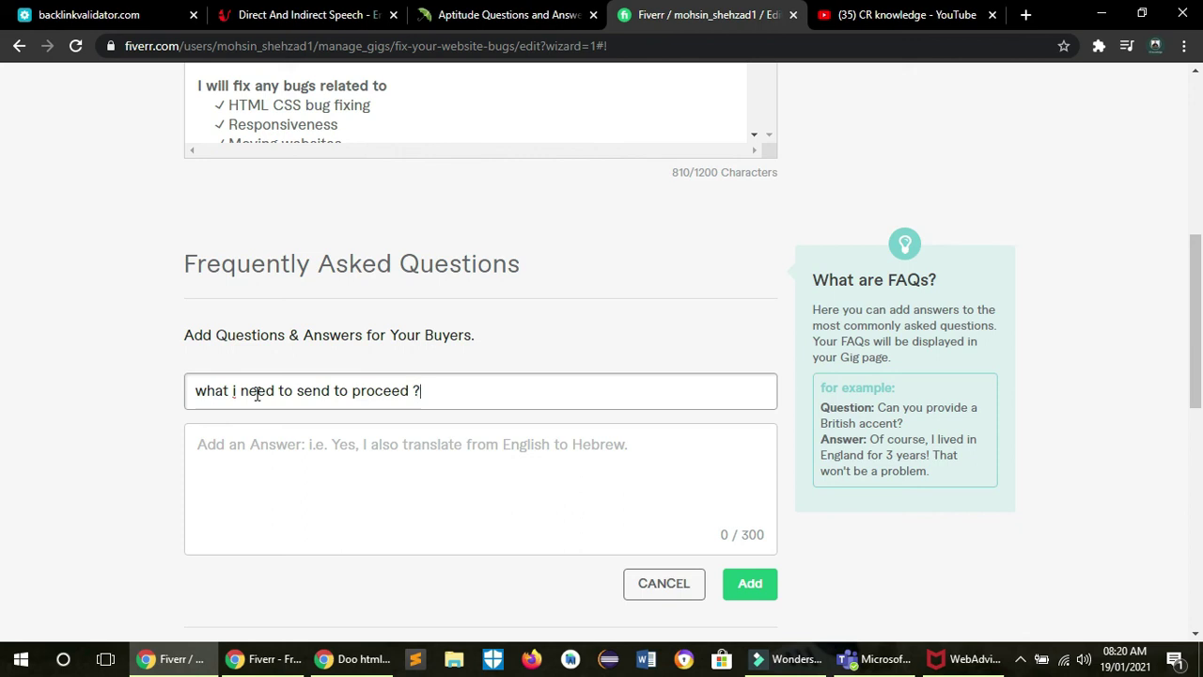
Answer the FAQ with "you need to send your web page or website or anything else you want to debug from me." and save the page
left_click(323, 476)
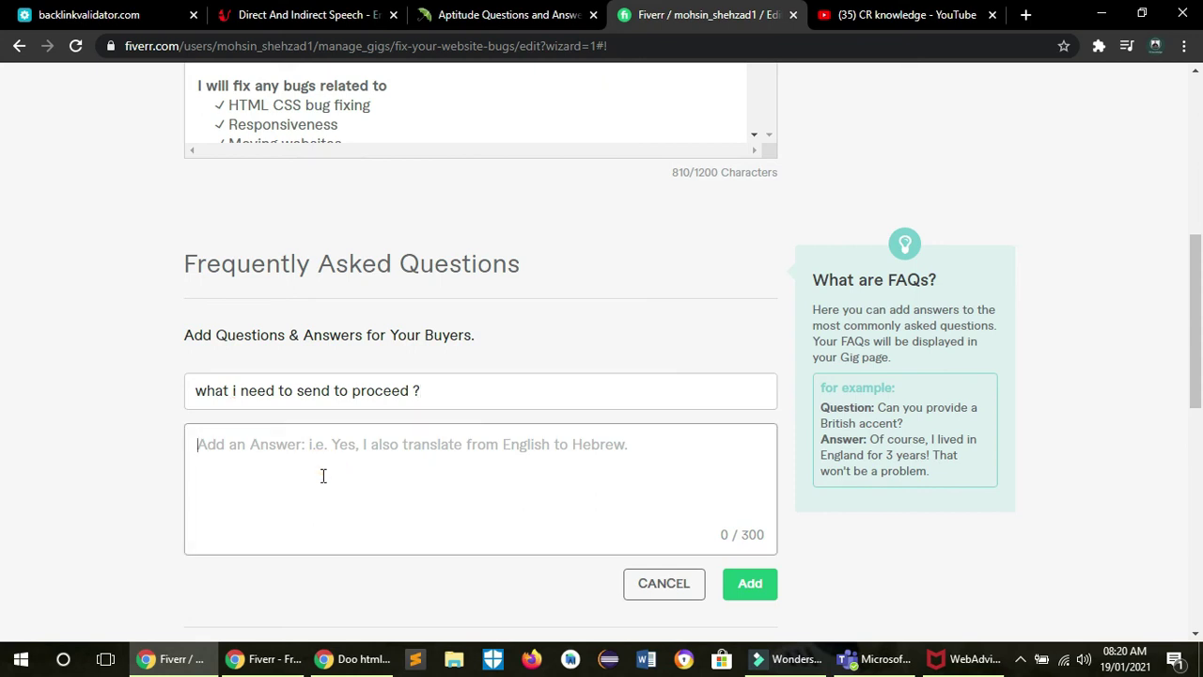
type("you need to send your web page or website")
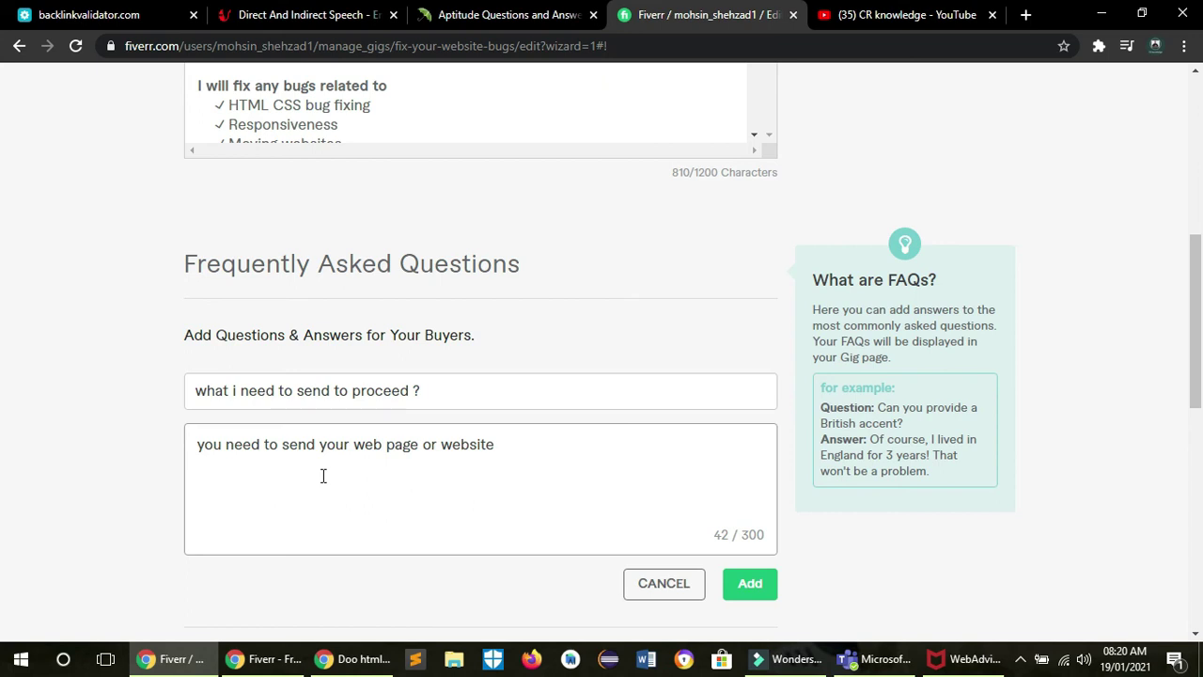
type("or anything else you want to debug from me")
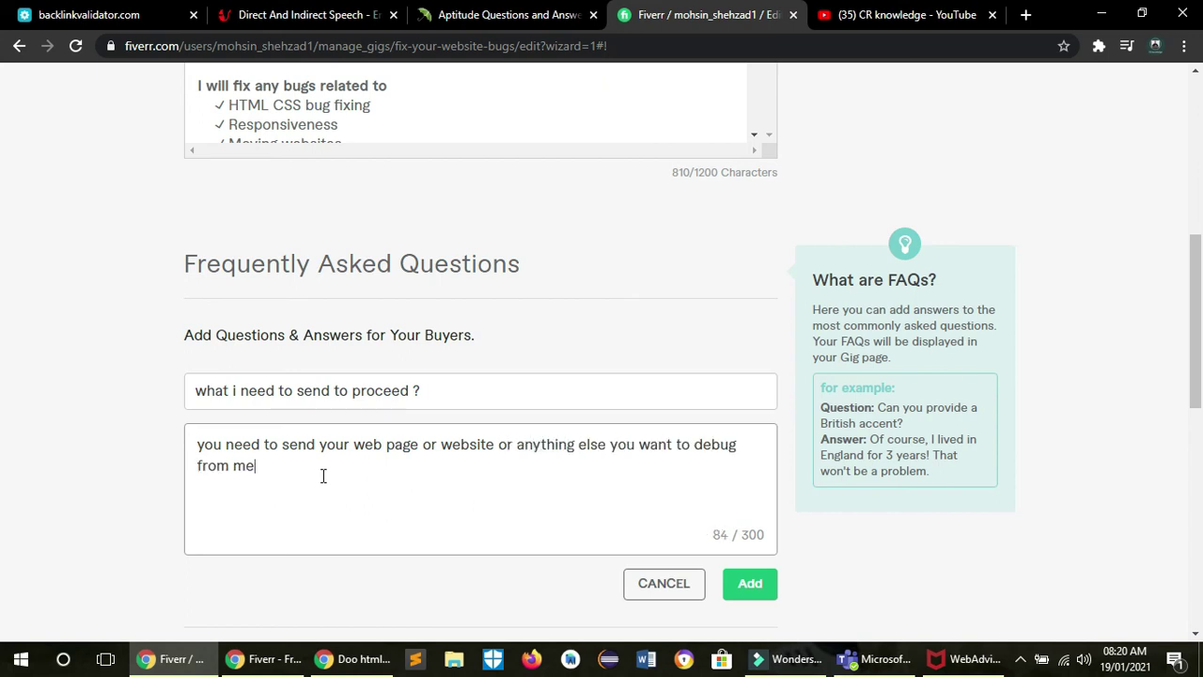
type(".")
left_click(742, 588)
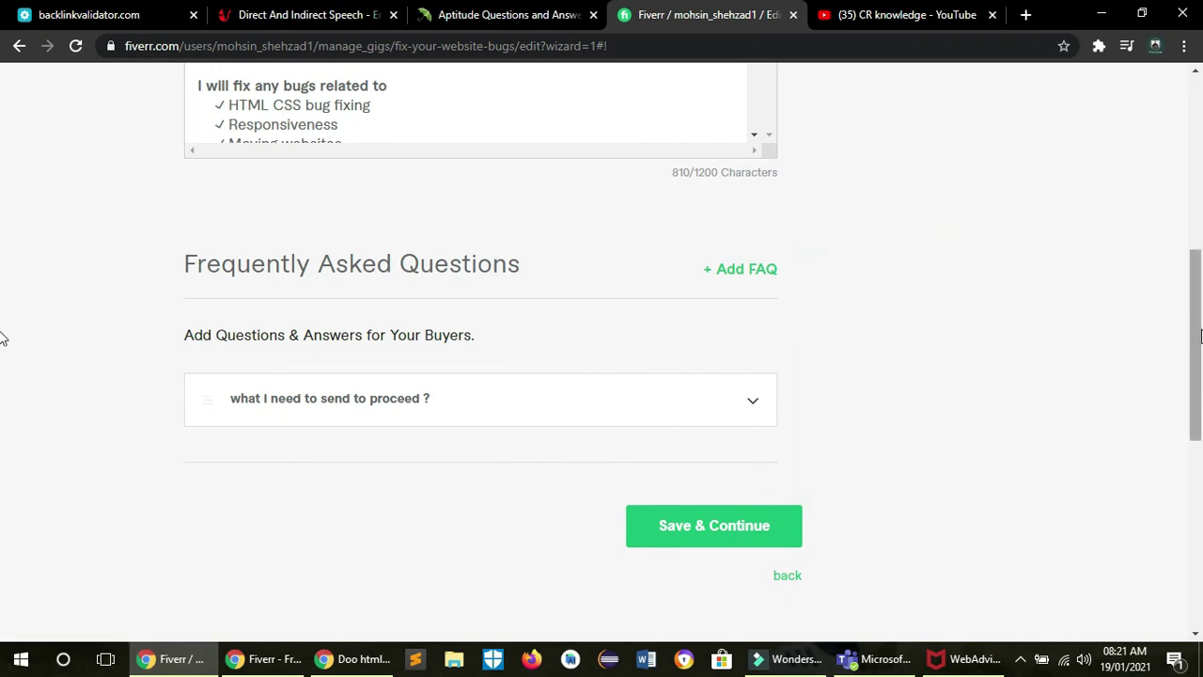
scroll(3, 357, "down", 1)
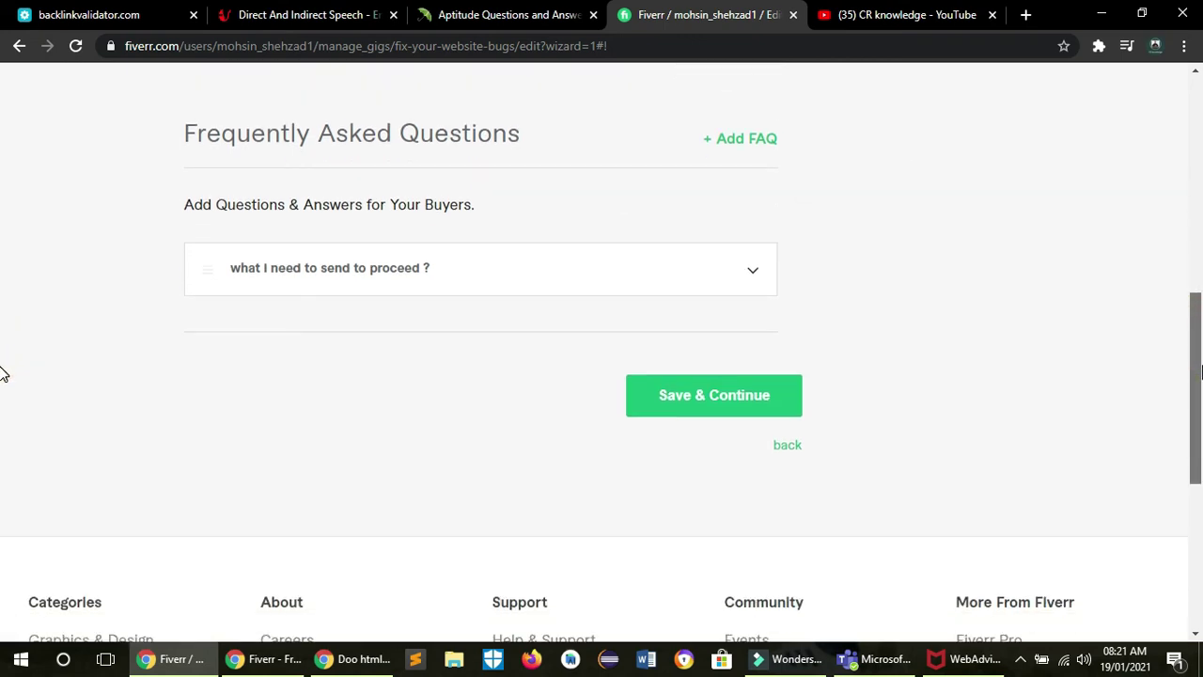
left_click(724, 394)
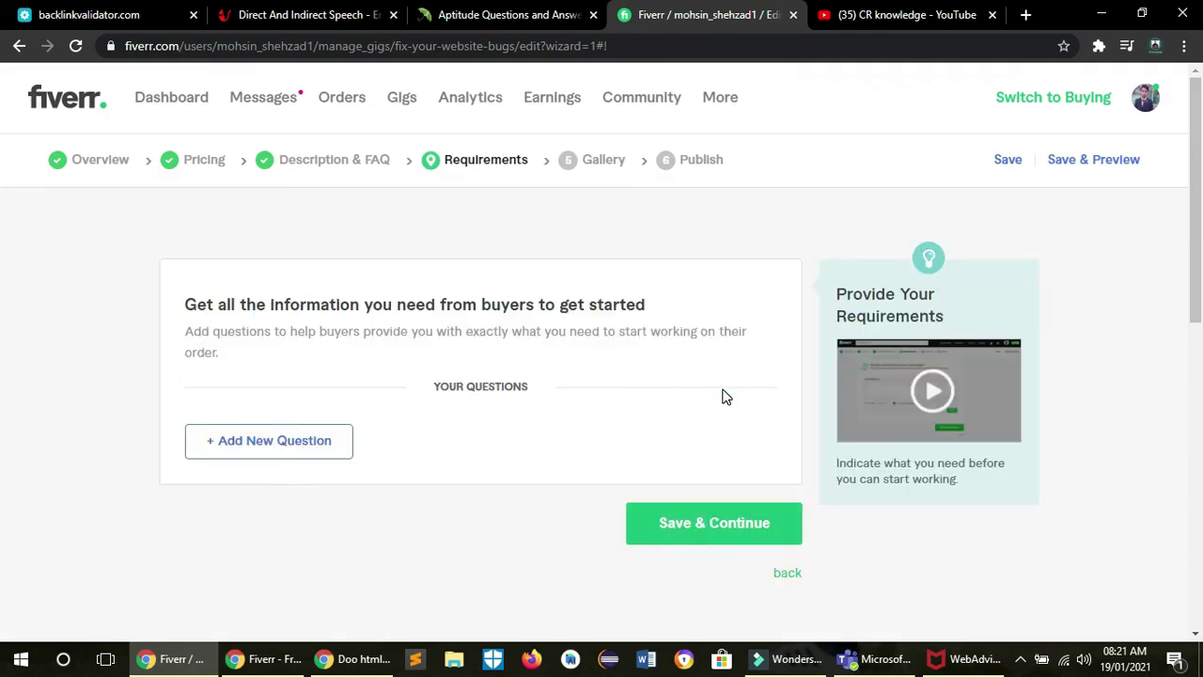
Add and save the free-text requirement "i need your page and the error you are facing in your webpage or website so that i can recover it."
left_click(216, 450)
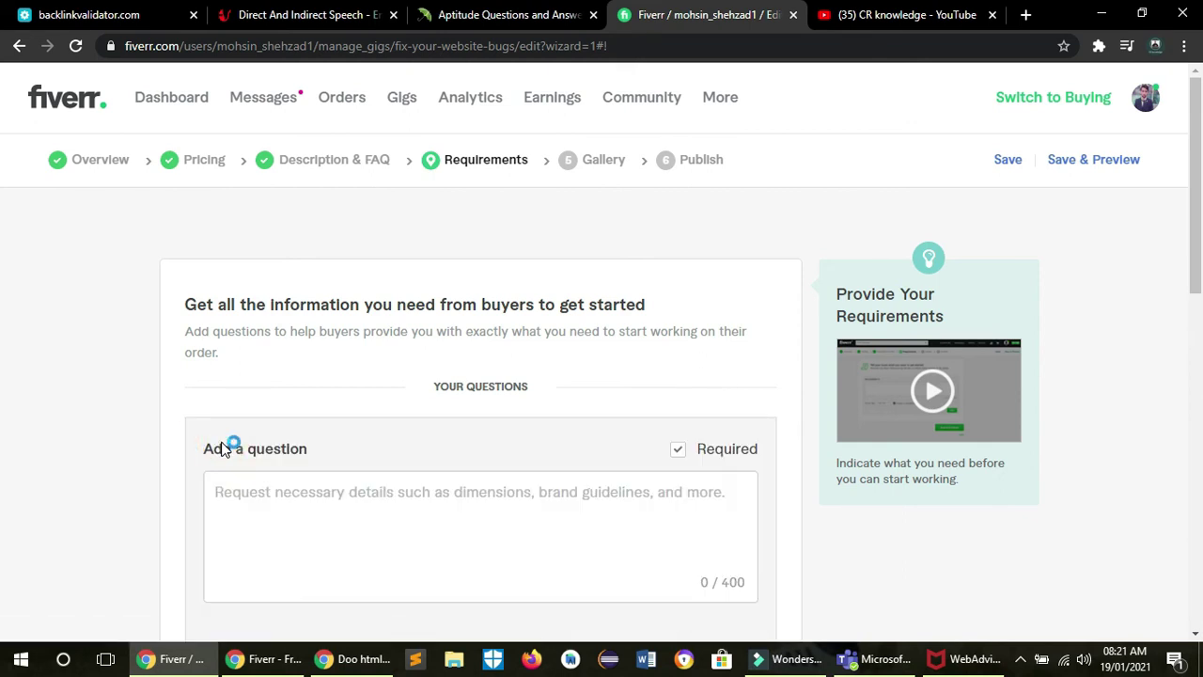
left_click(284, 489)
type("i need you")
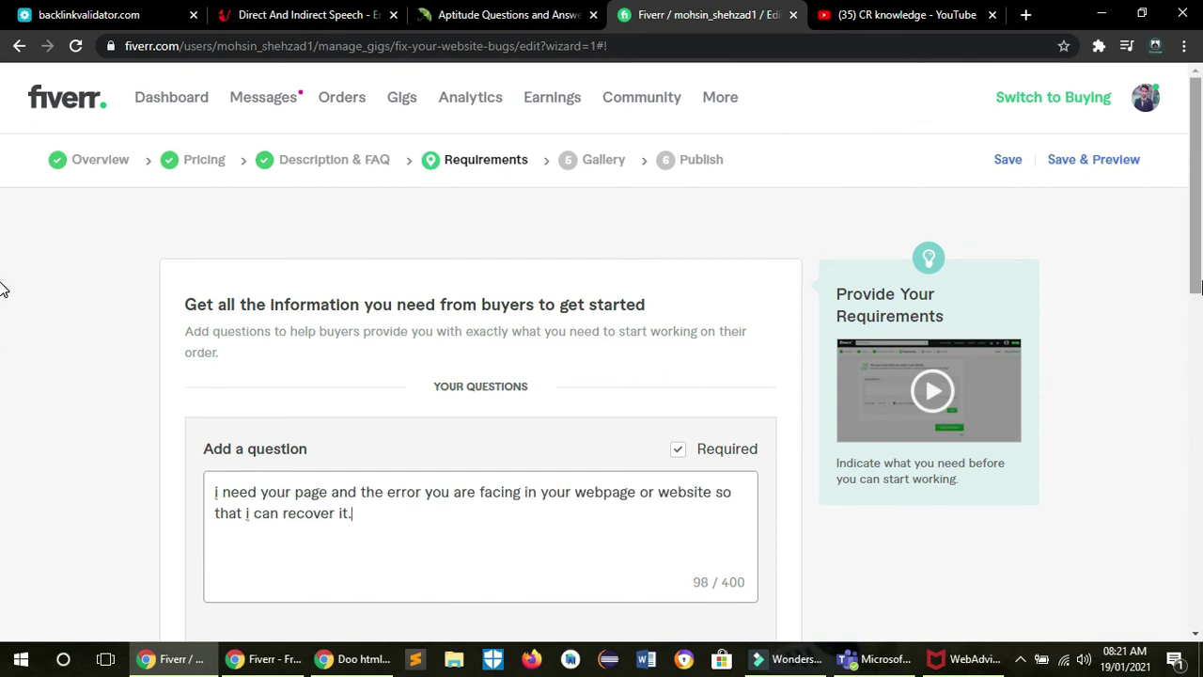
scroll(3, 371, "down", 3)
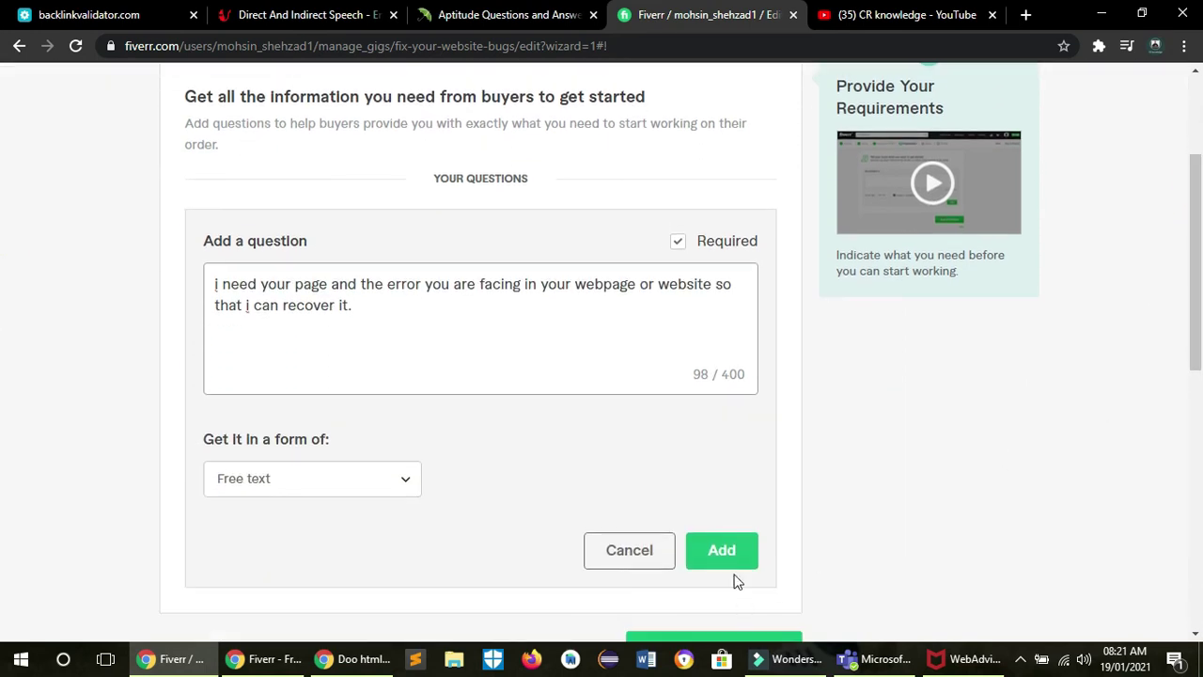
left_click(317, 477)
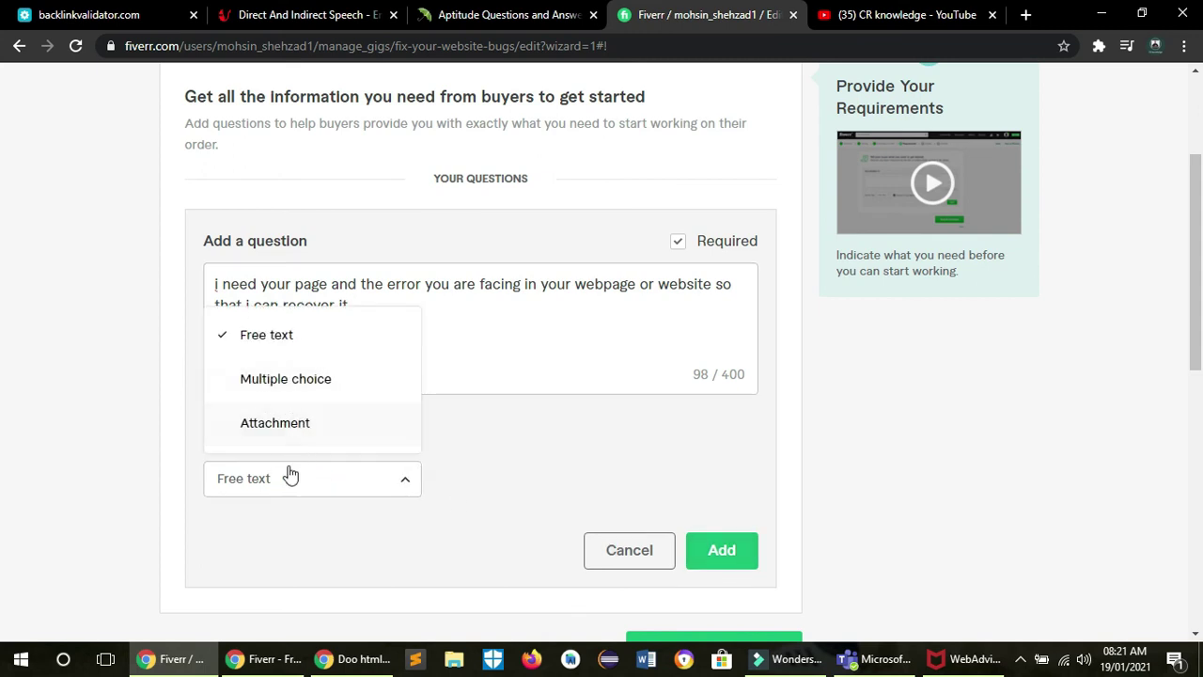
left_click(442, 475)
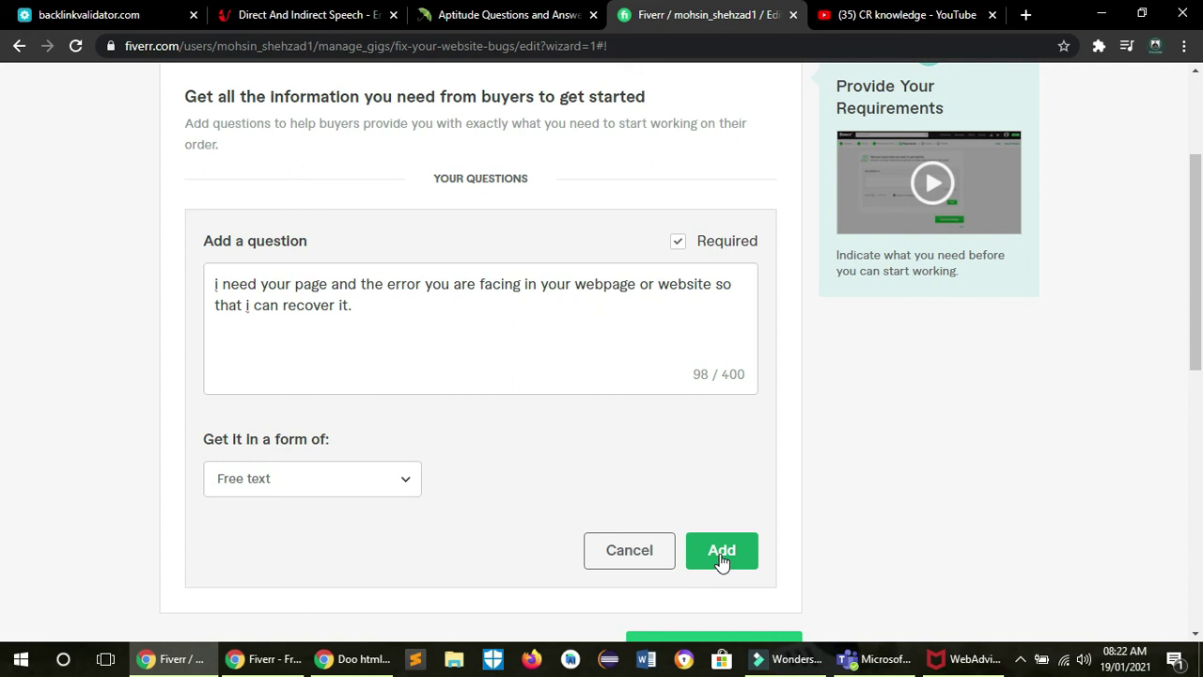
left_click(720, 553)
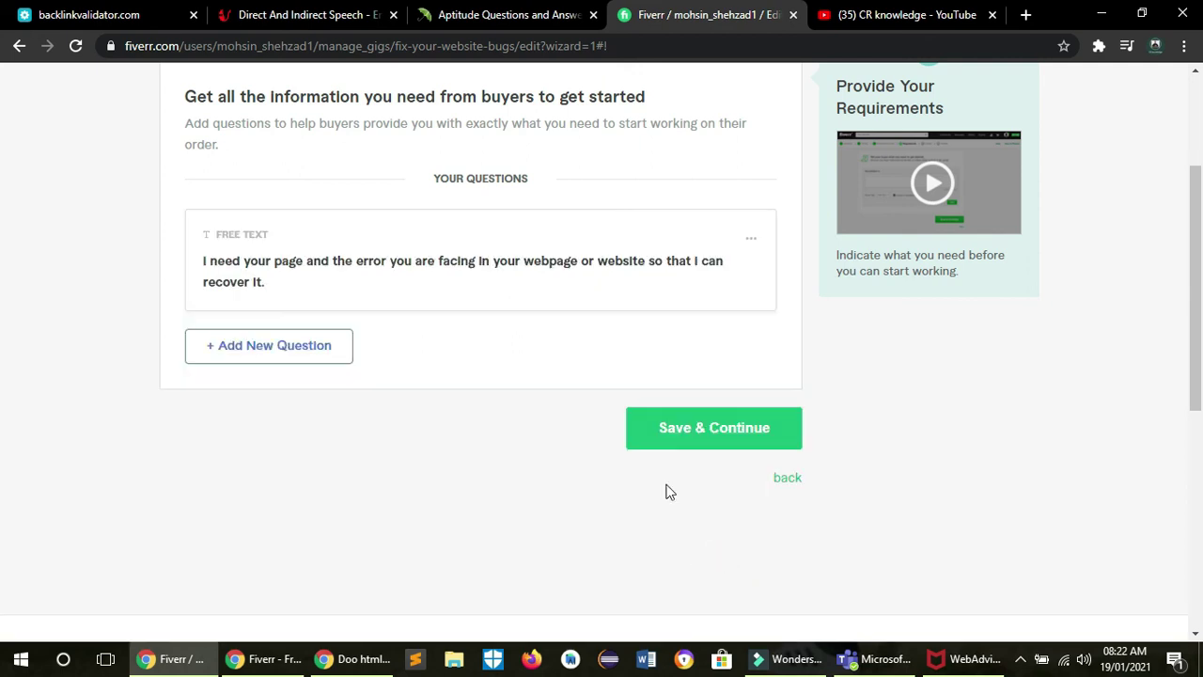
left_click(675, 433)
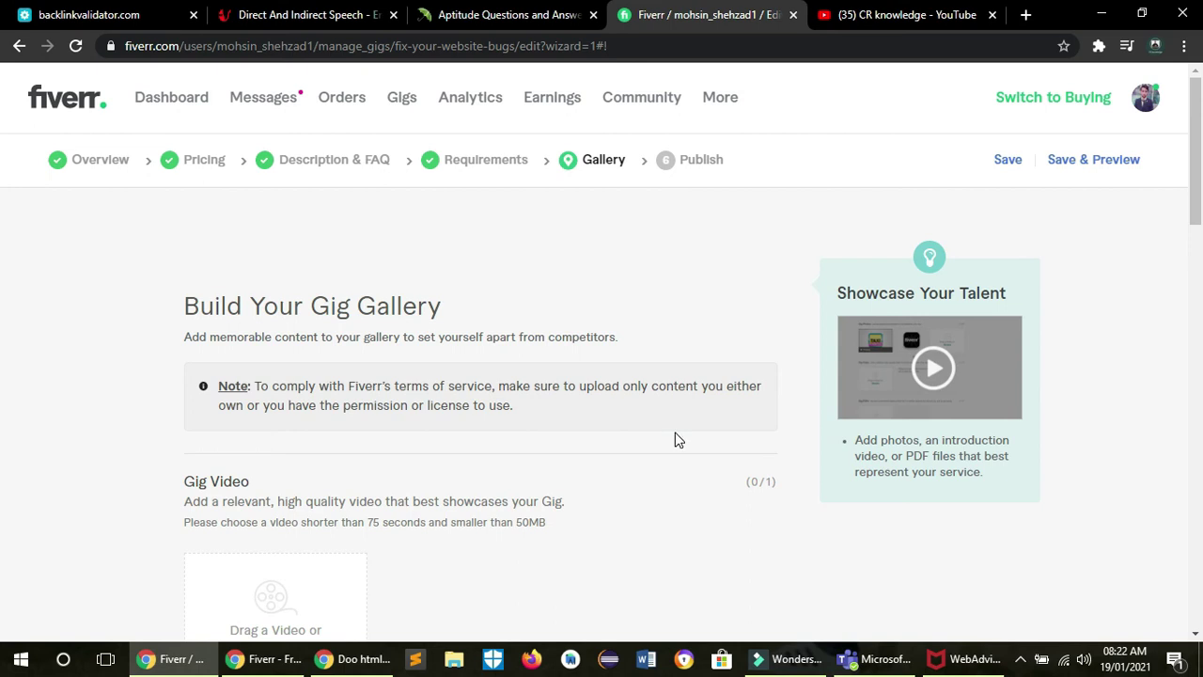
Check the gig gallery's upload sections and search Google Images in a new tab for "bug fixing gig images"
scroll(679, 440, "down", 3)
scroll(3, 193, "up", 1)
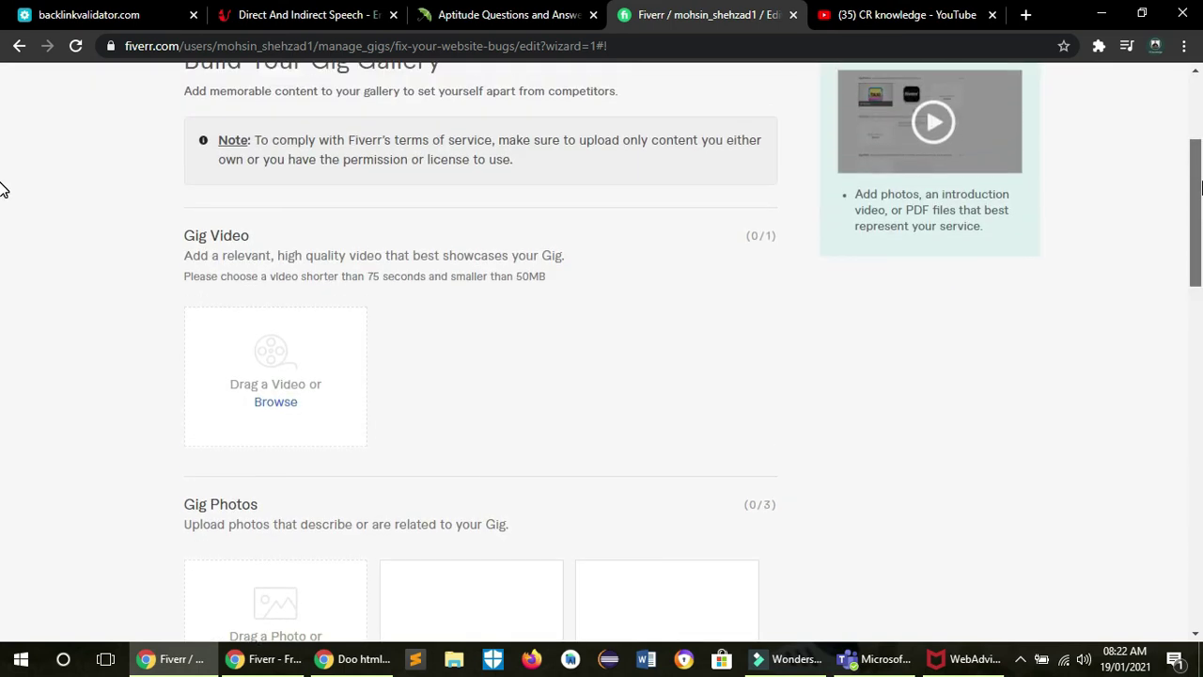
scroll(2, 222, "down", 5)
scroll(2, 340, "down", 3)
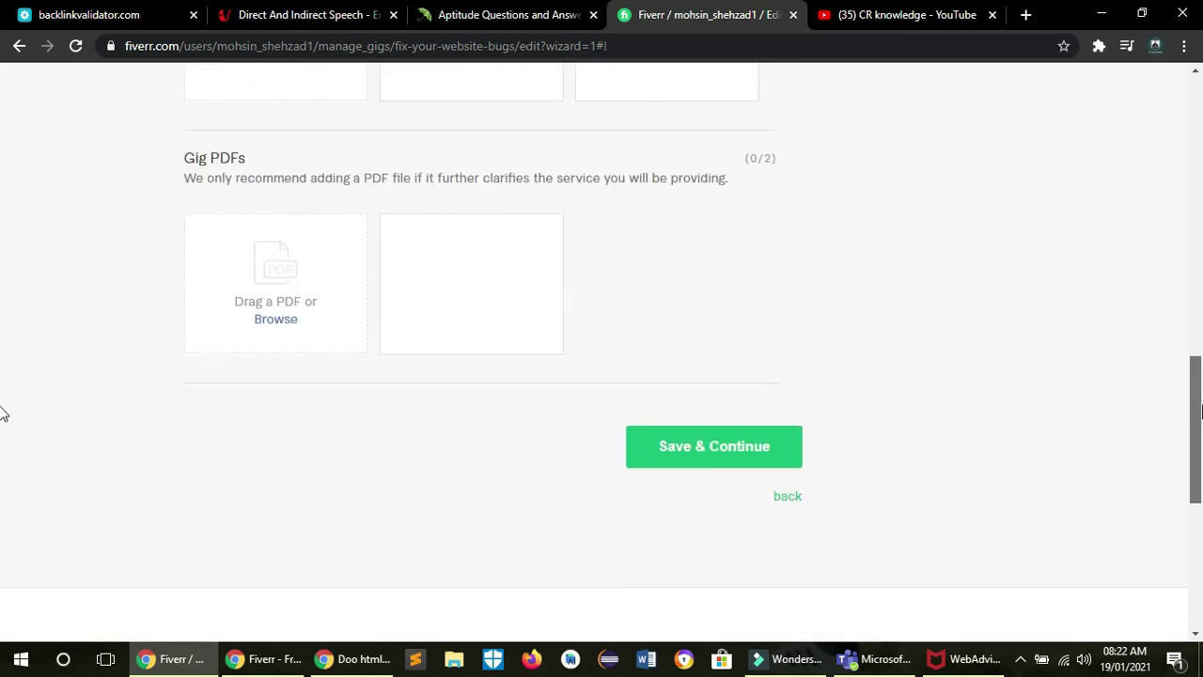
scroll(3, 408, "up", 8)
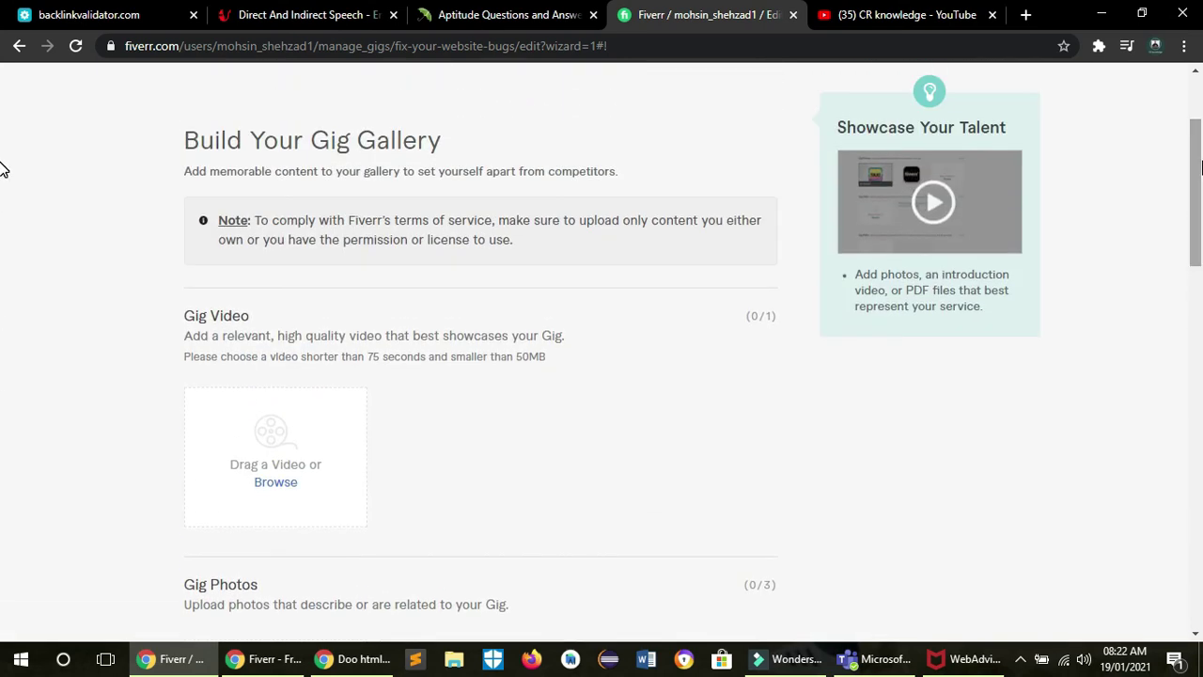
left_click(1026, 16)
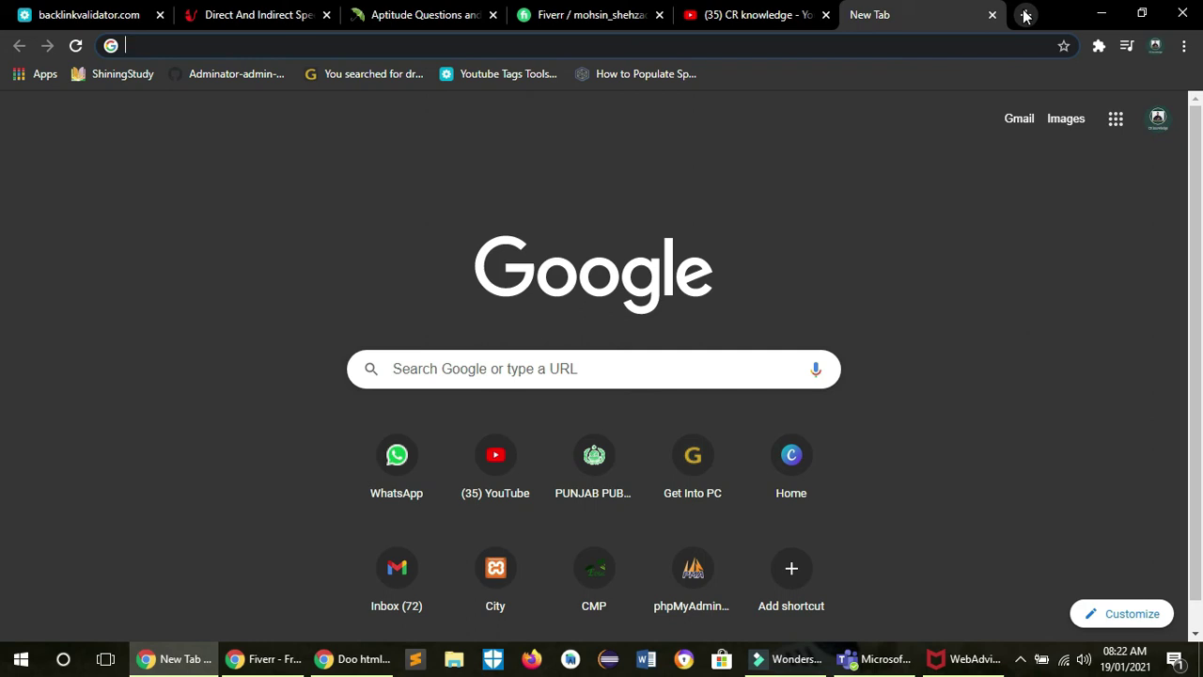
type("b")
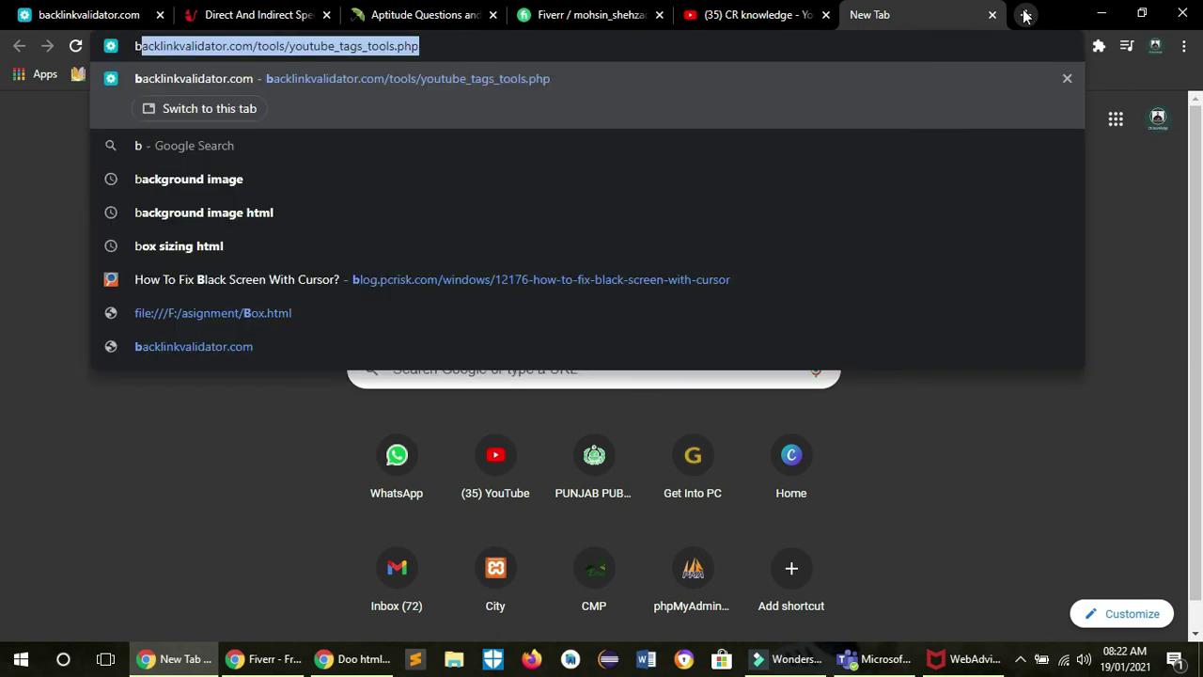
type("ug fi")
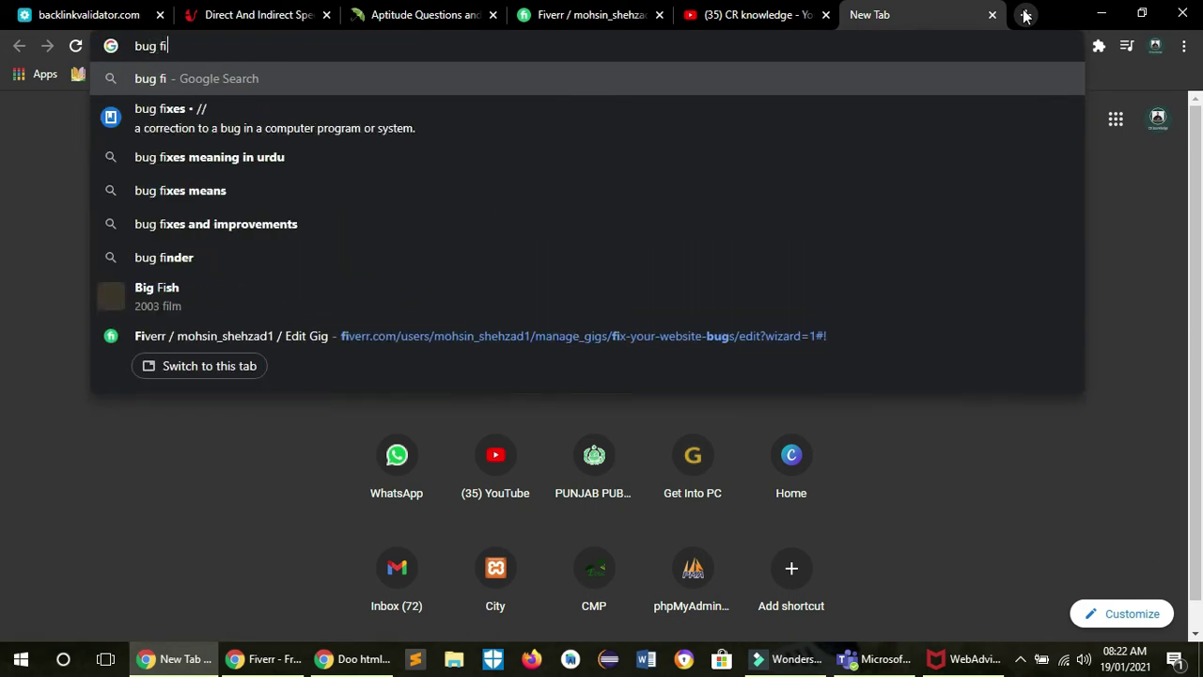
type("xing gi")
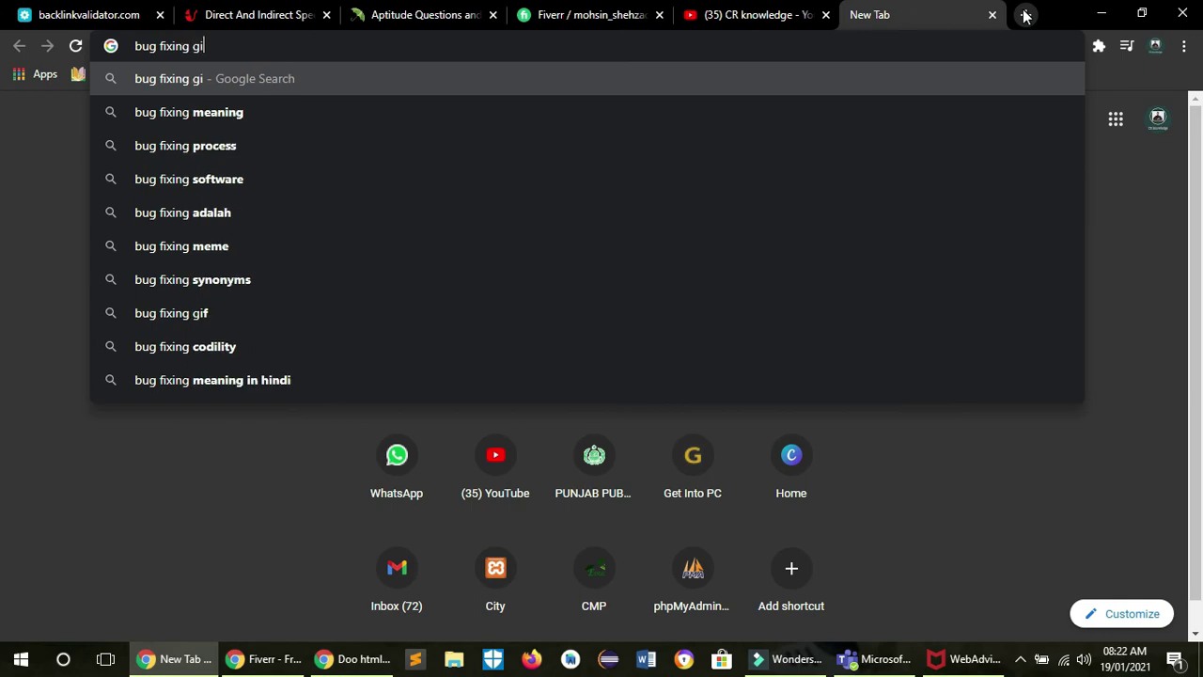
type("g images")
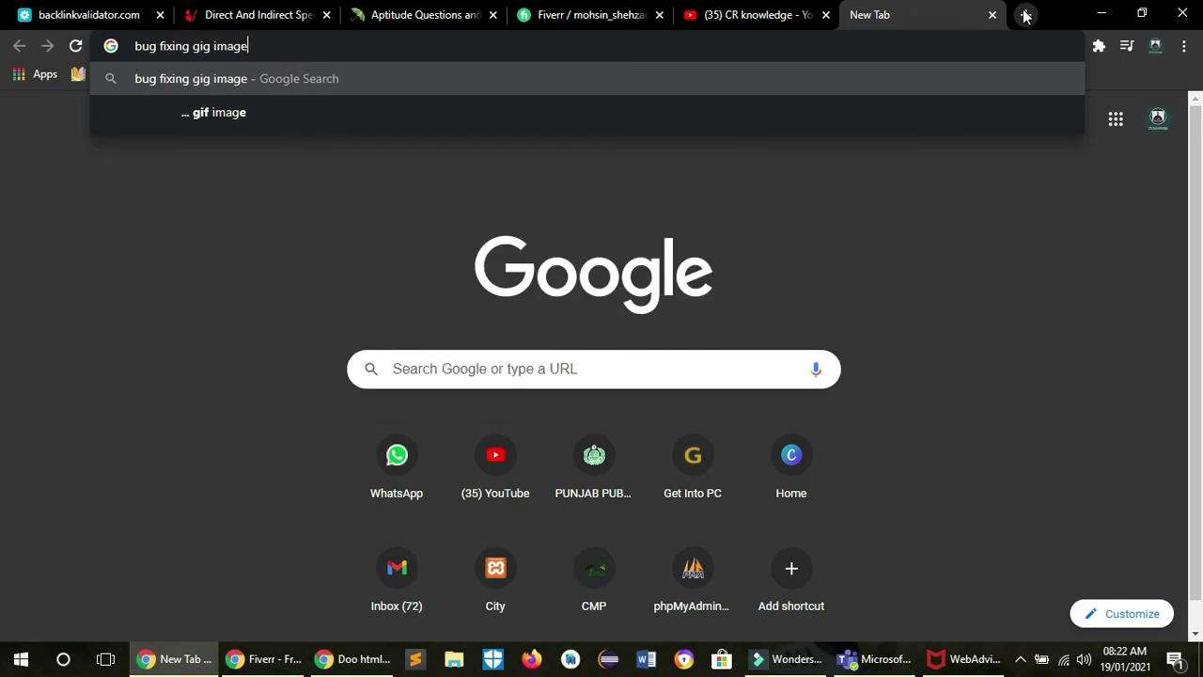
key("Return")
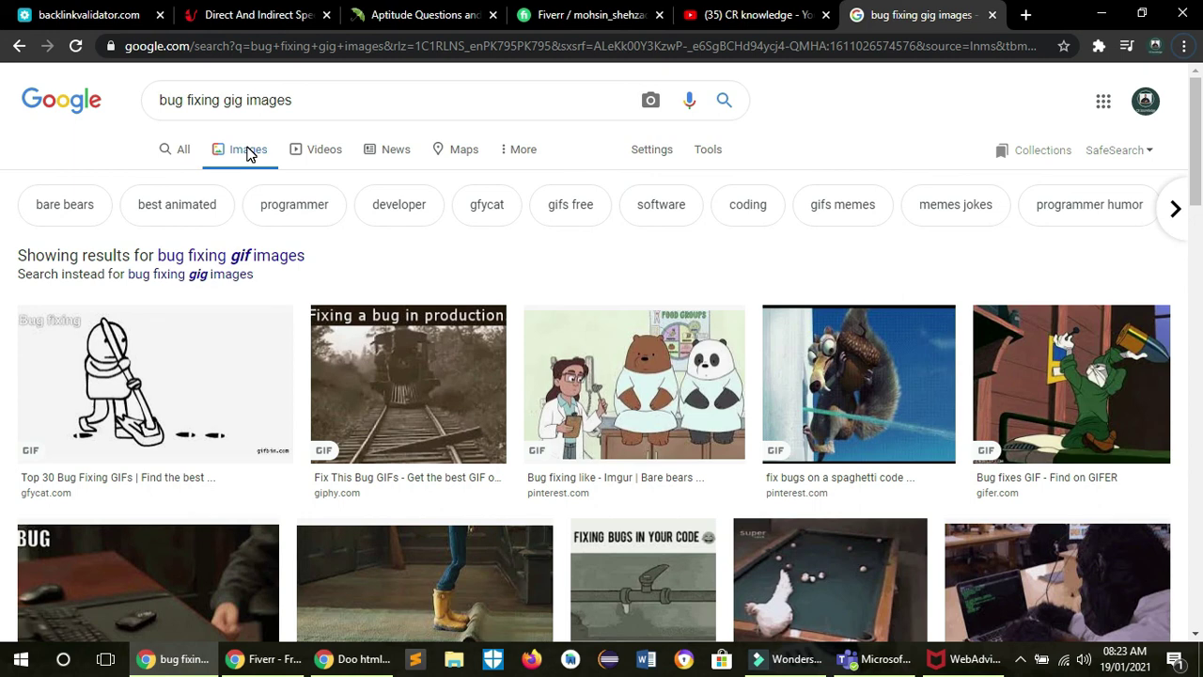
Refine the image search to "website bug fixing gig images"
left_click(163, 102)
type("website")
key("Return")
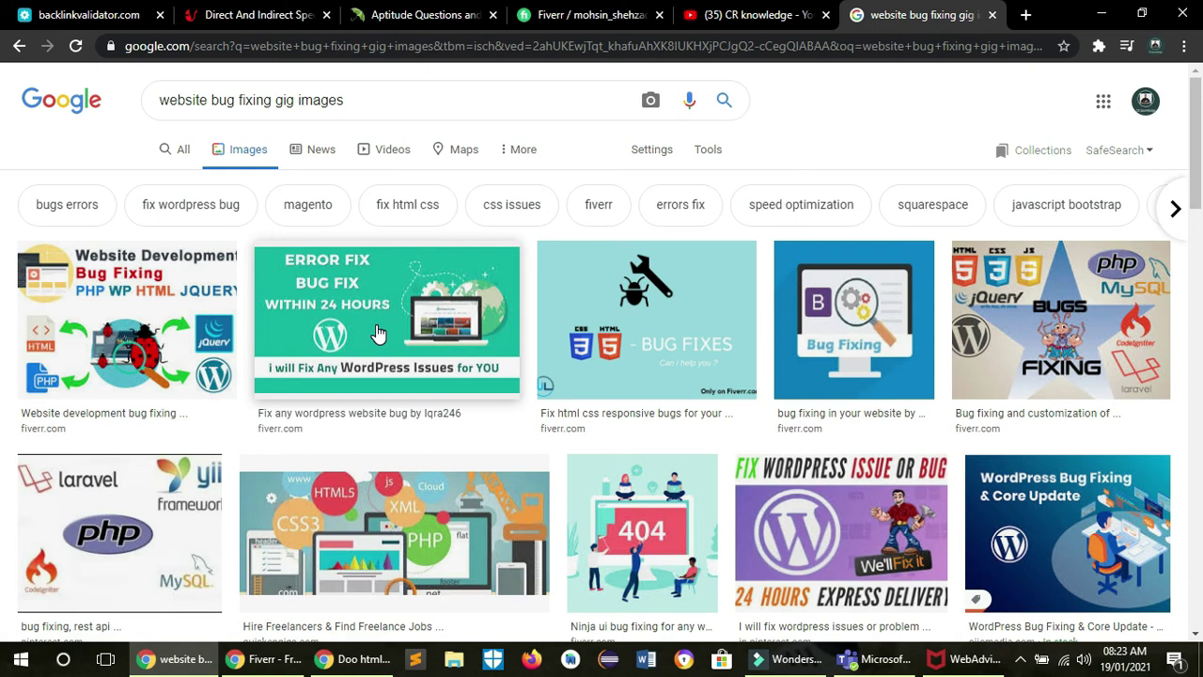
Open the Website Development Bug Fixing image result and save it to Local Disk (F:) as gig
left_click(103, 317)
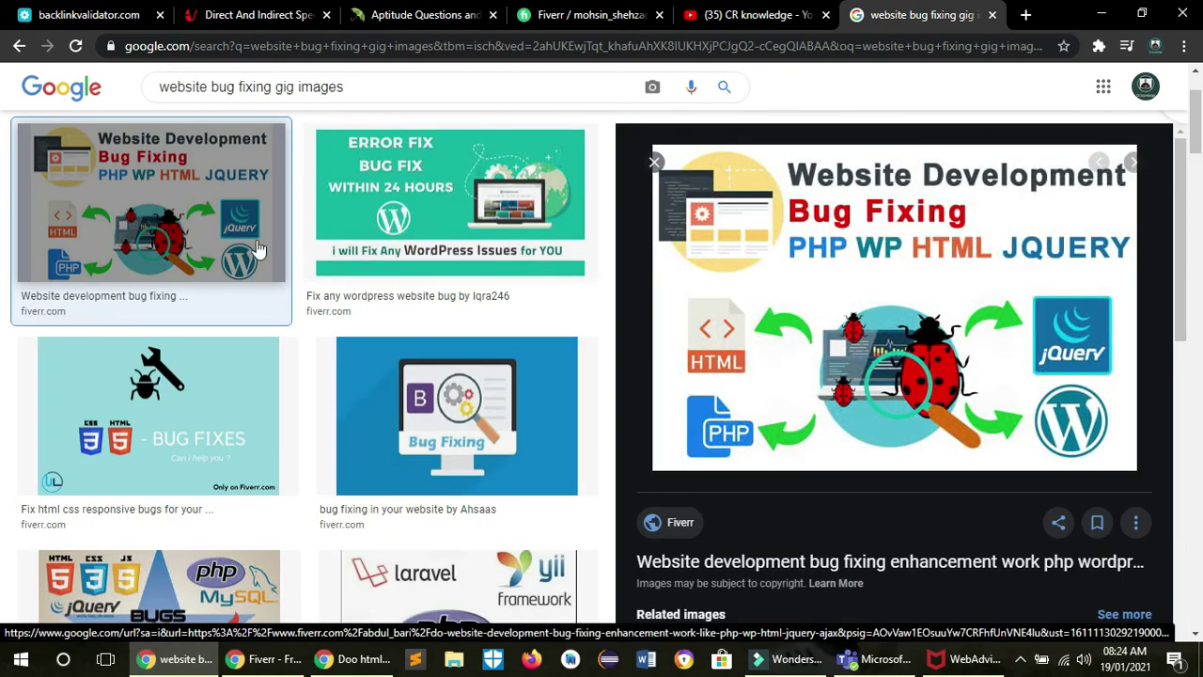
right_click(888, 340)
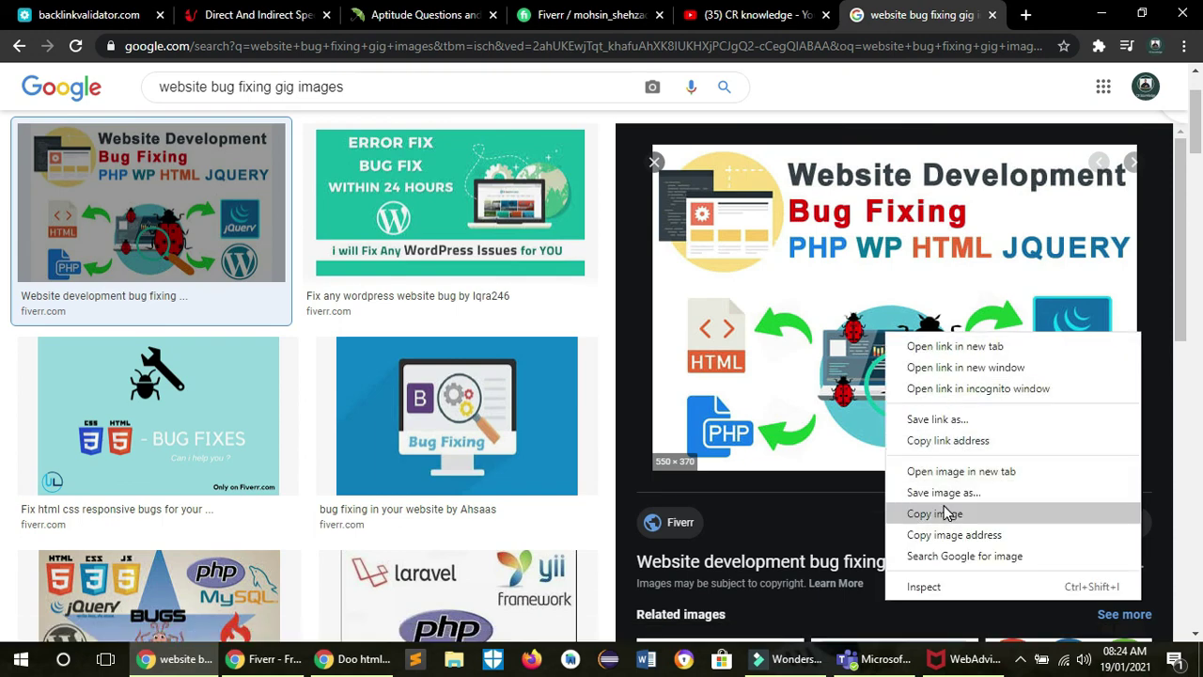
left_click(917, 494)
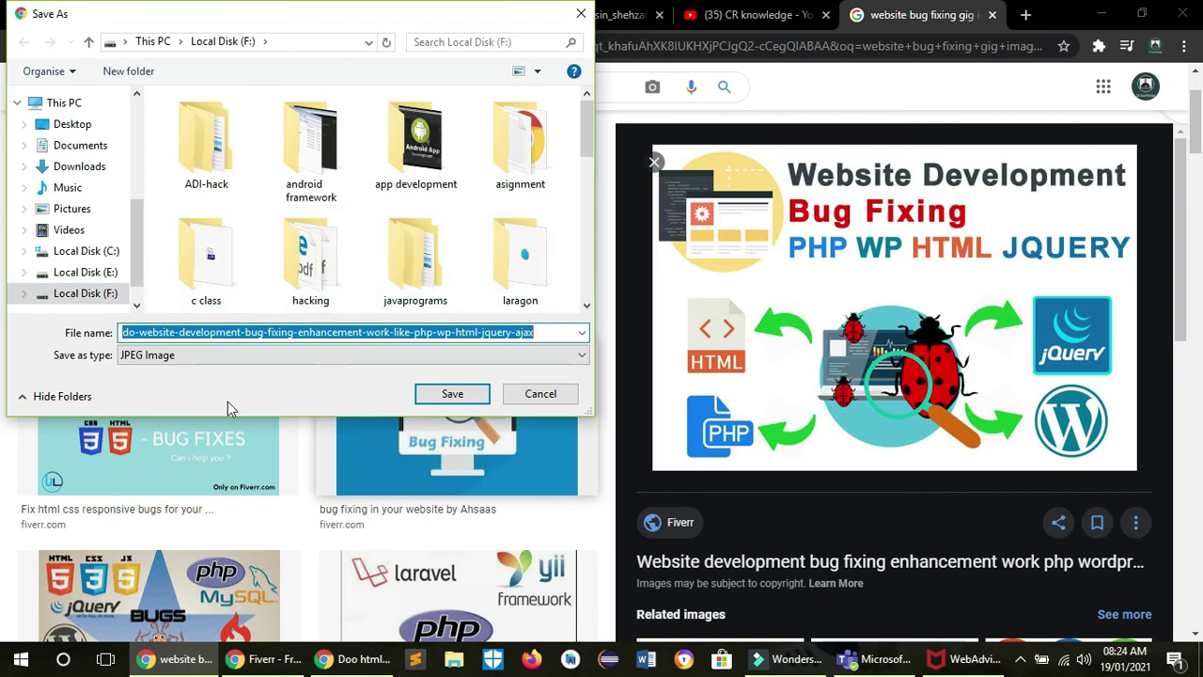
type("gi")
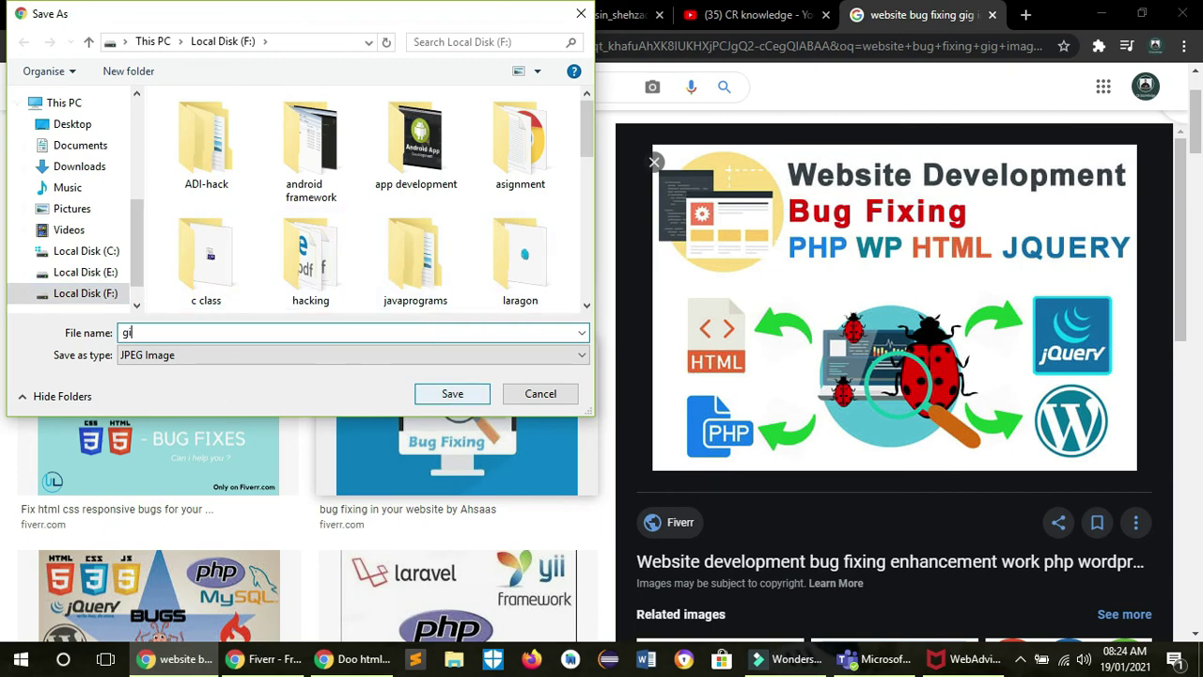
type("g")
left_click(452, 395)
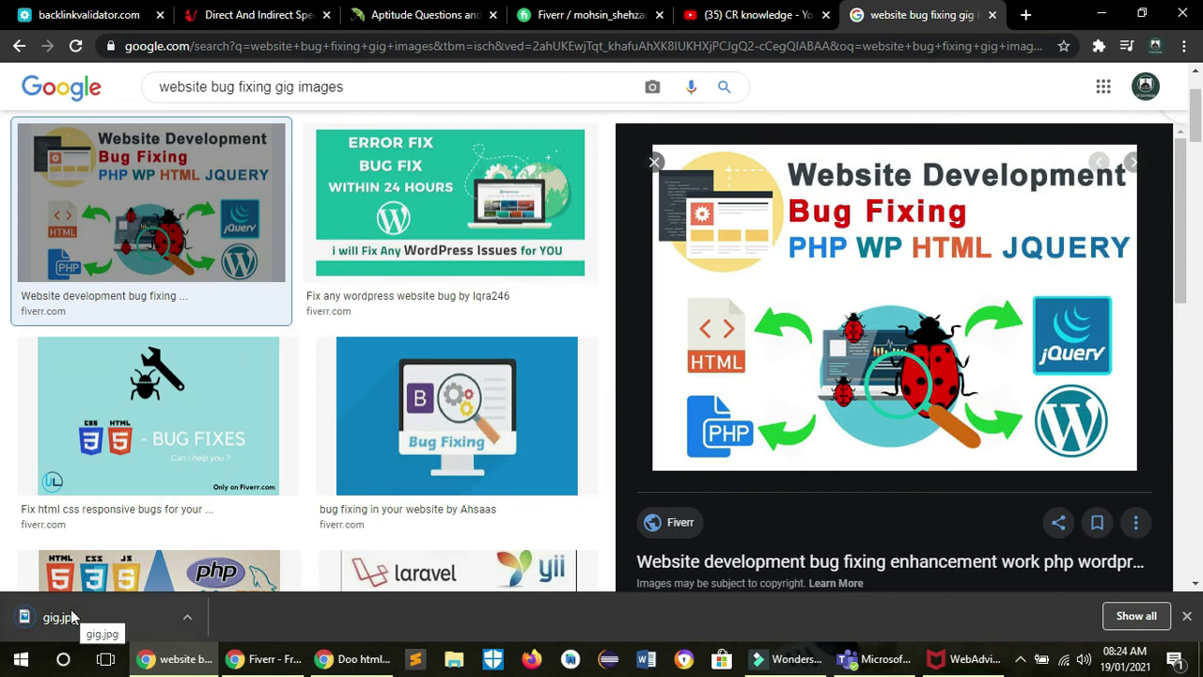
Show the downloaded gig.jpg in its folder and open it with Paint
right_click(73, 618)
left_click(157, 566)
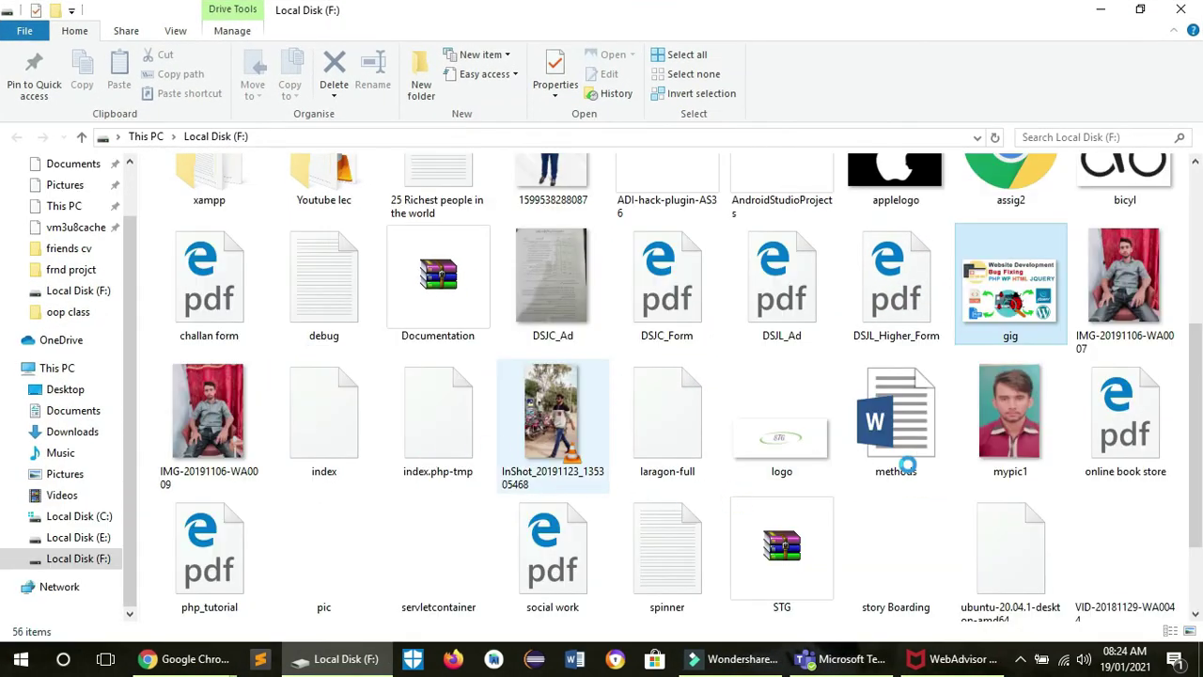
right_click(1014, 299)
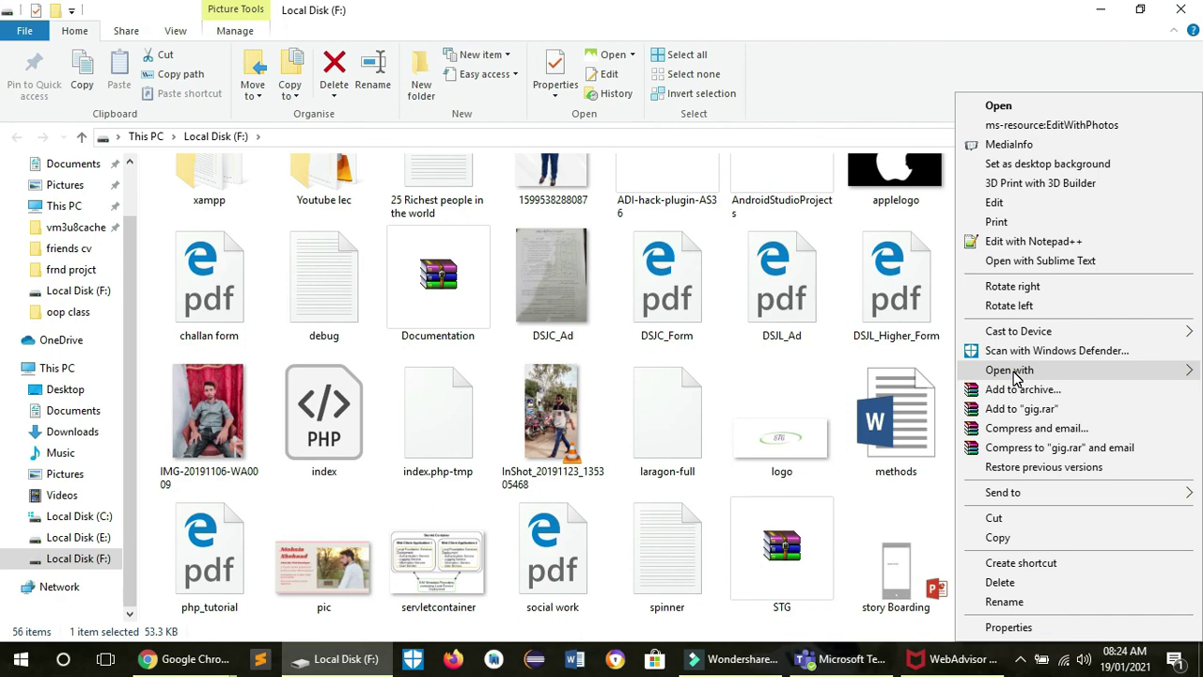
mouse_move(1016, 376)
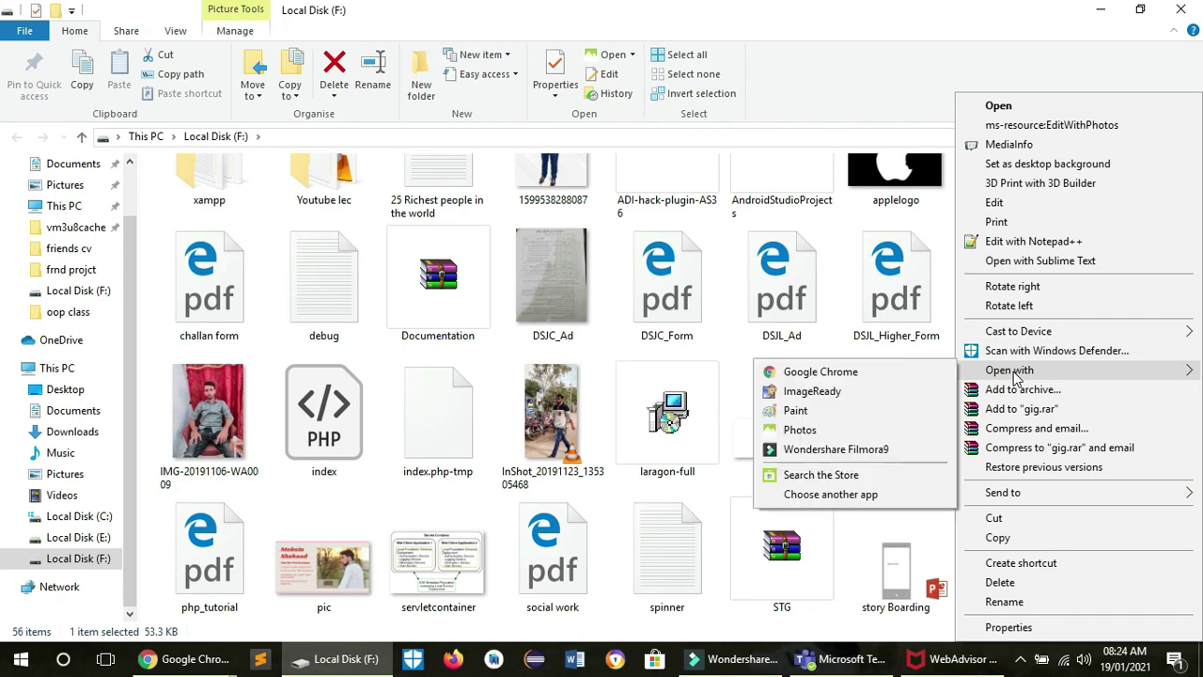
left_click(797, 411)
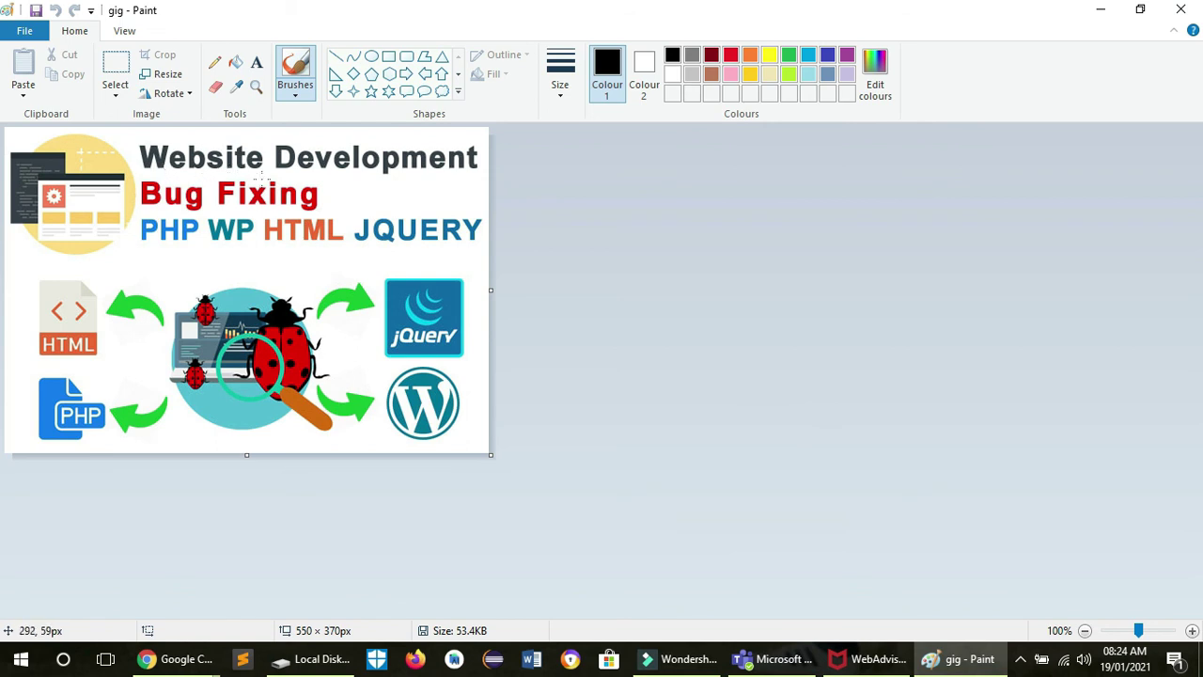
Select the word "WP" in the image's heading with a rectangular selection and delete it
left_click(116, 94)
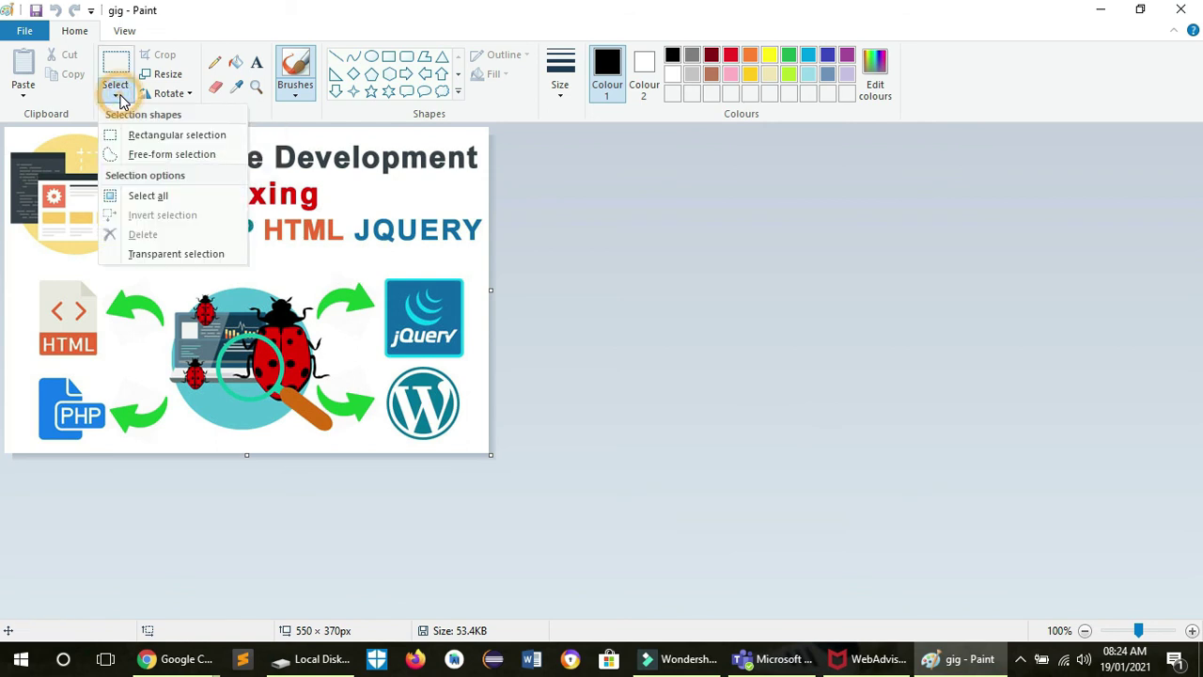
left_click(115, 68)
left_click_drag(201, 214, 258, 247)
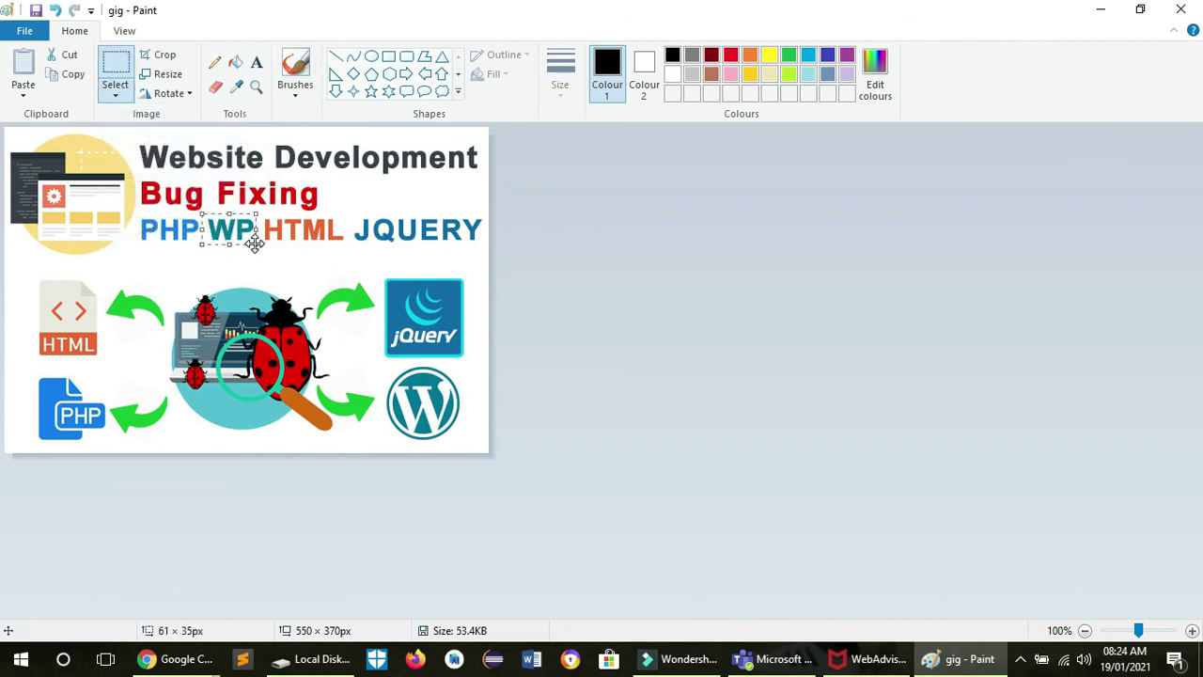
left_click(115, 94)
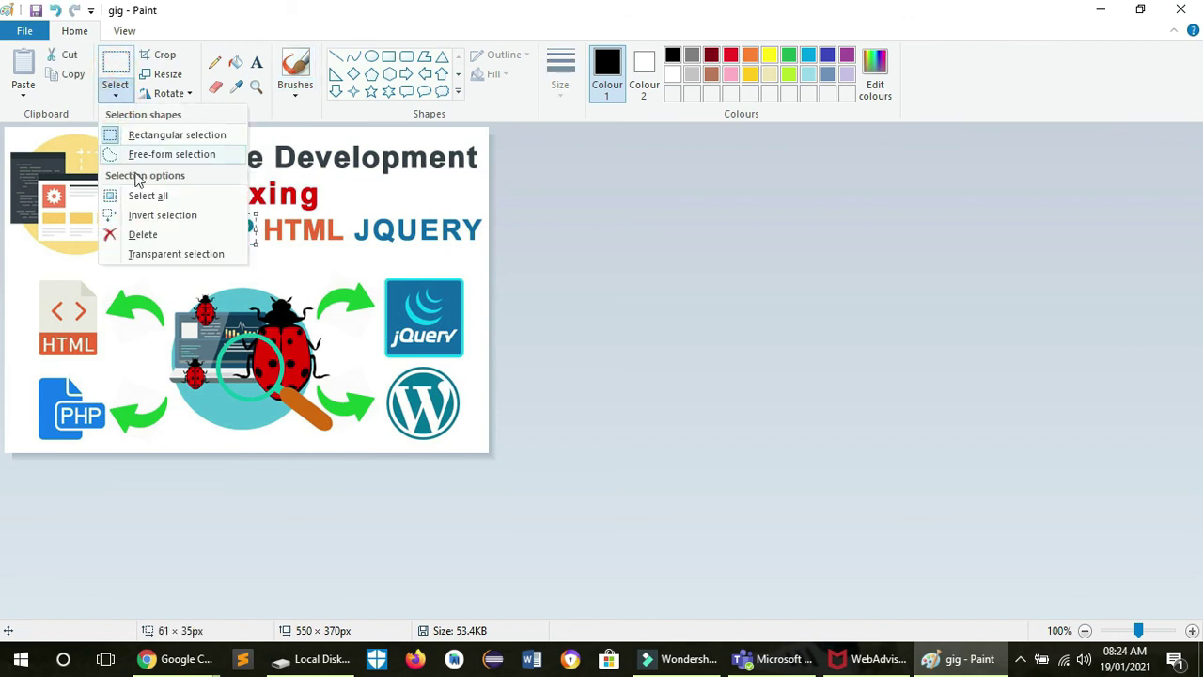
left_click(150, 235)
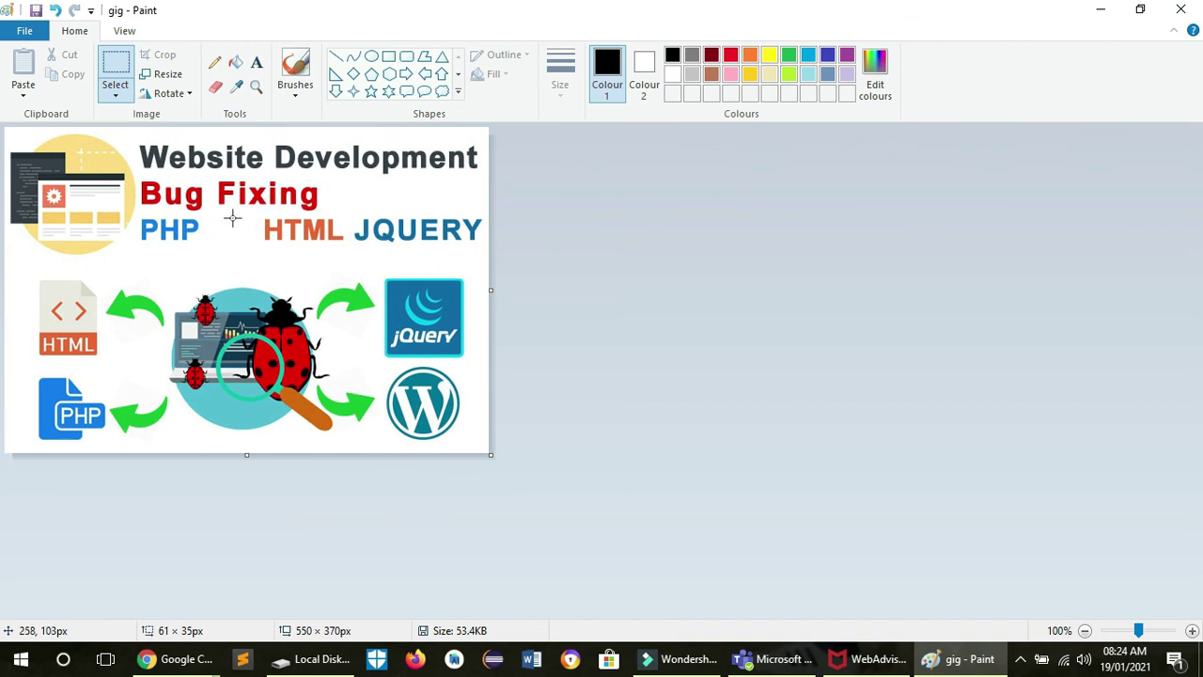
Add the text "CSS" in the gap between PHP and HTML and select it for formatting
left_click(257, 66)
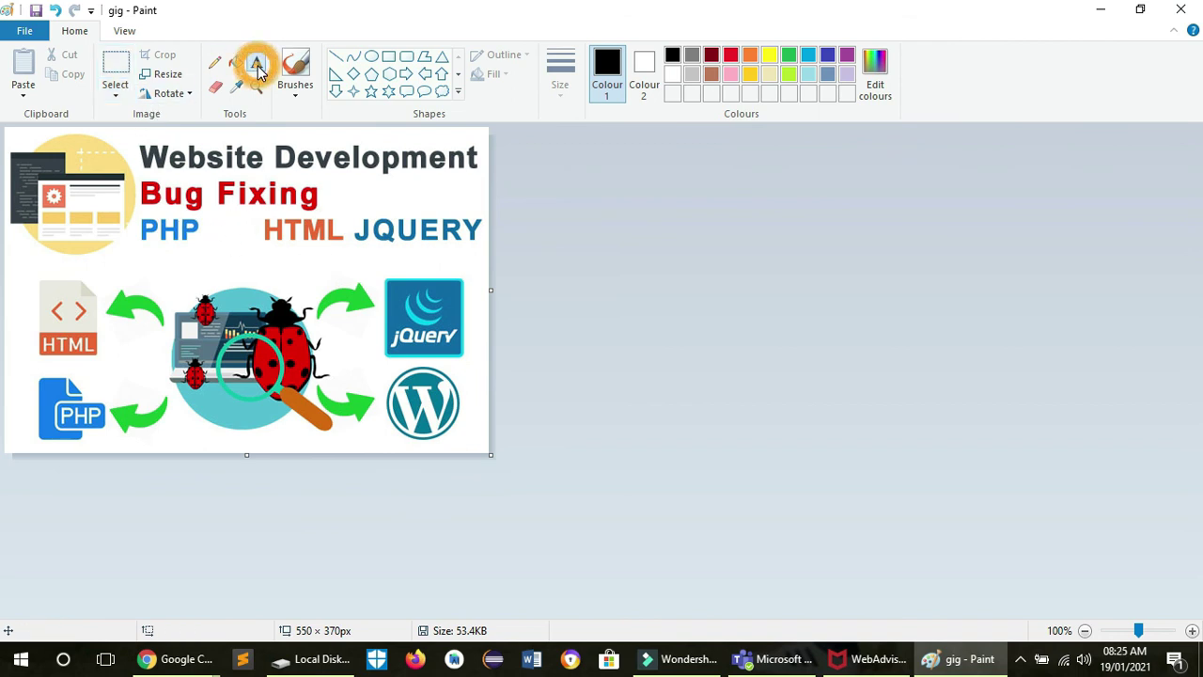
left_click(209, 223)
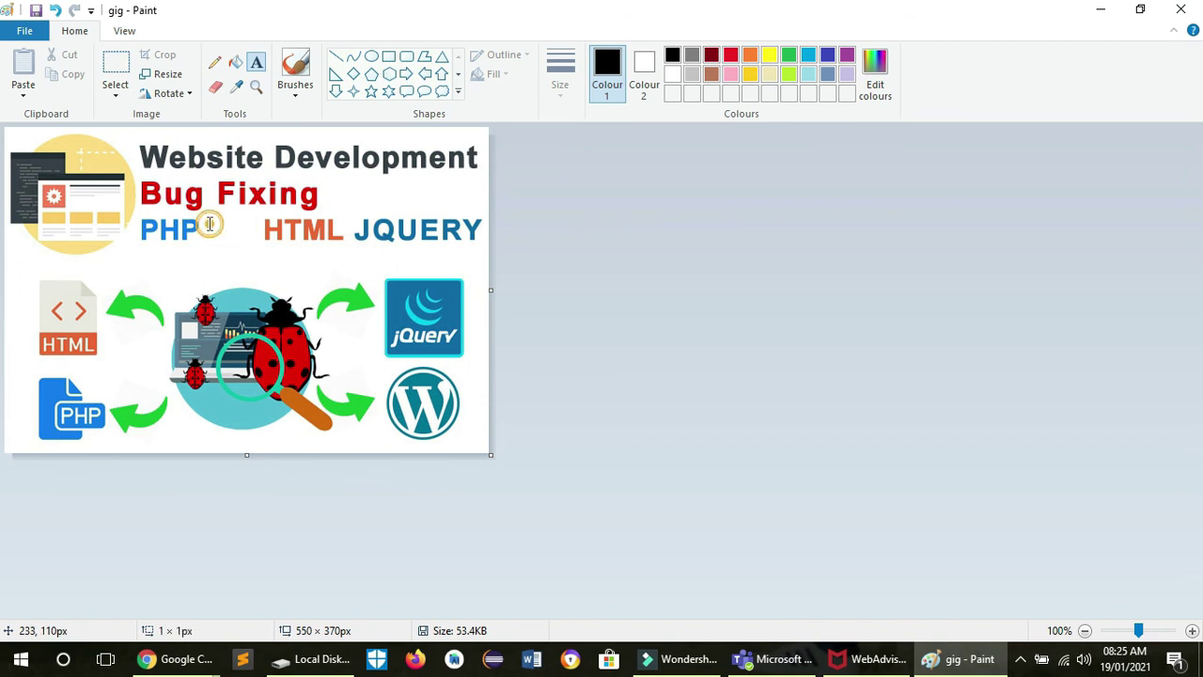
left_click_drag(209, 223, 254, 242)
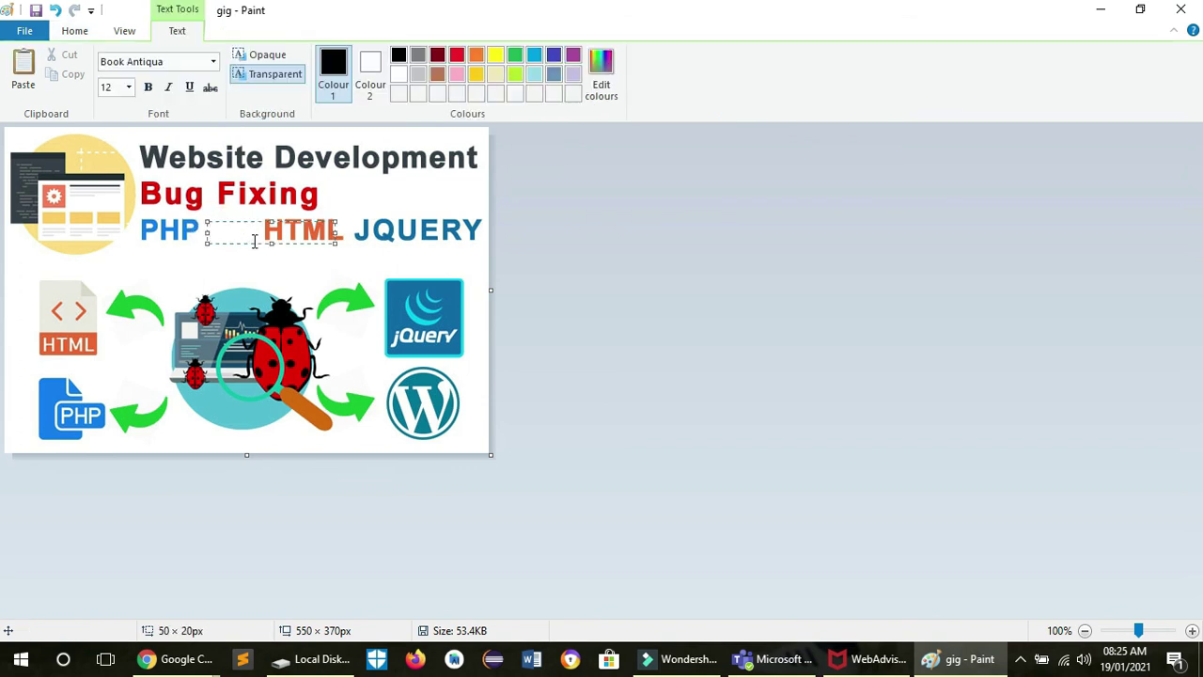
type("CSS")
key("ctrl+a")
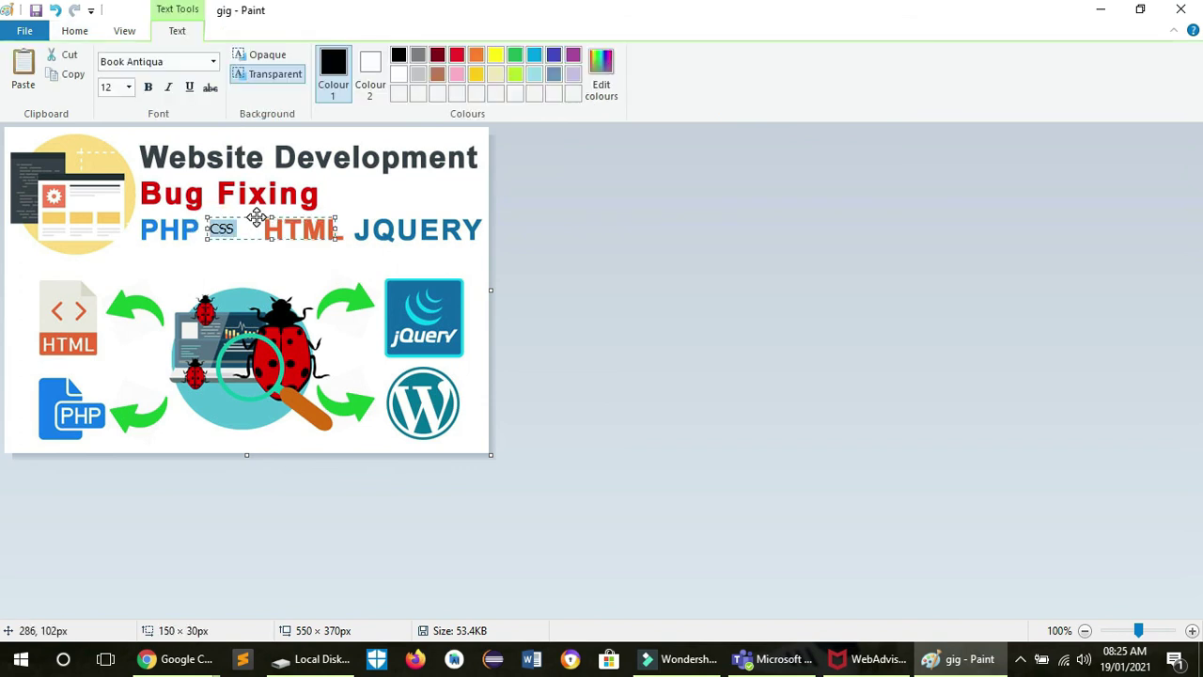
Format the CSS text as bold, size 14 and dark red, and place it on the image
left_click(129, 86)
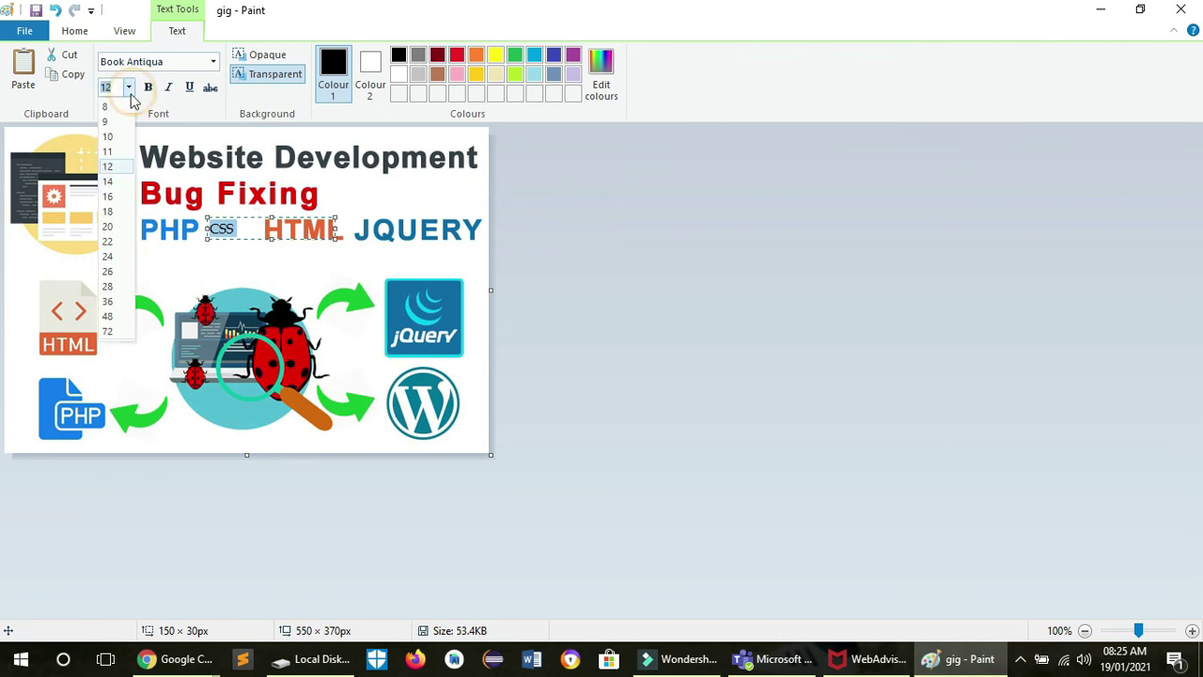
left_click(122, 182)
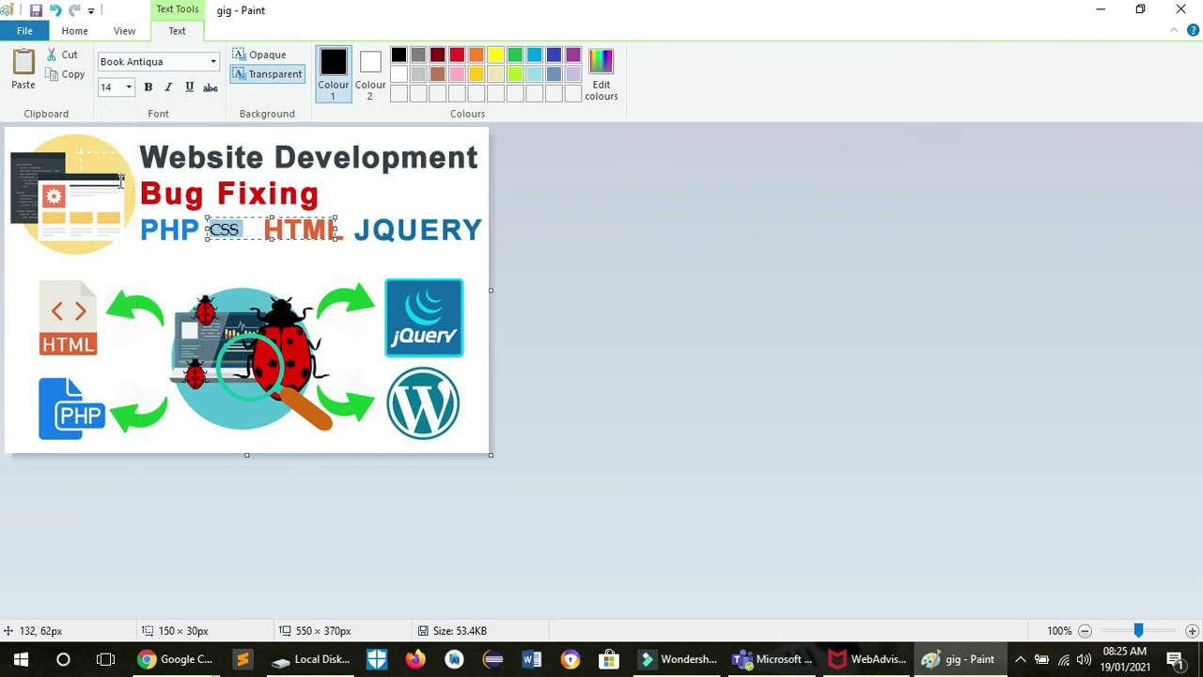
left_click(148, 87)
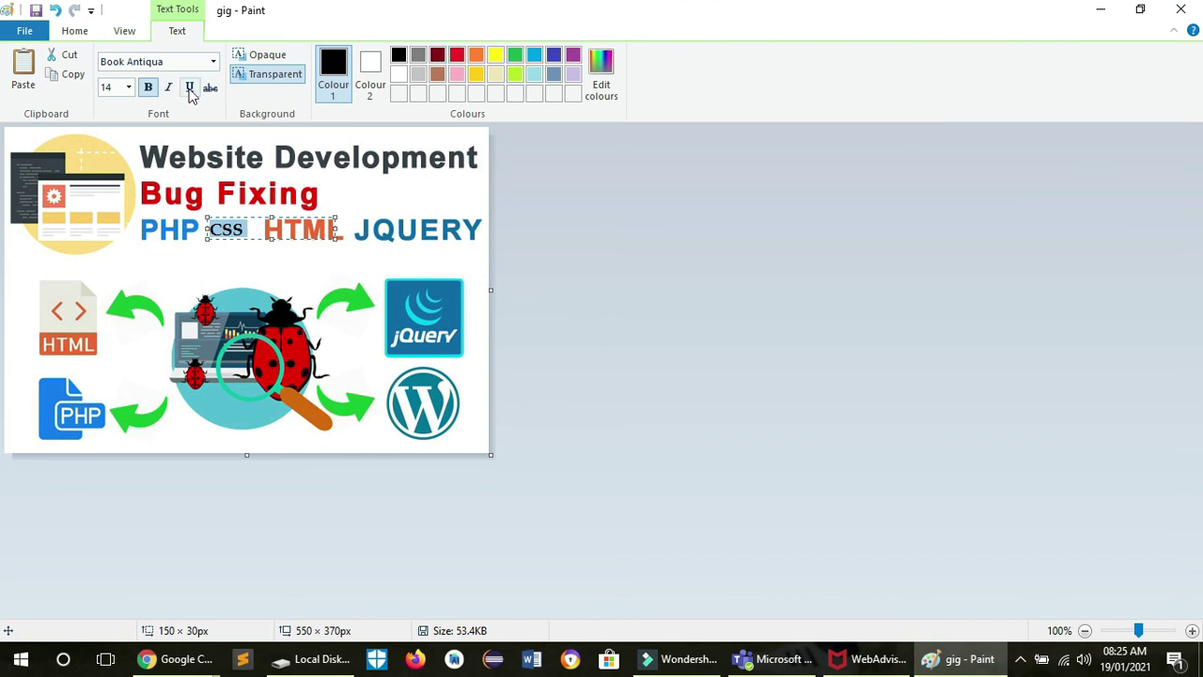
left_click(437, 56)
left_click(216, 267)
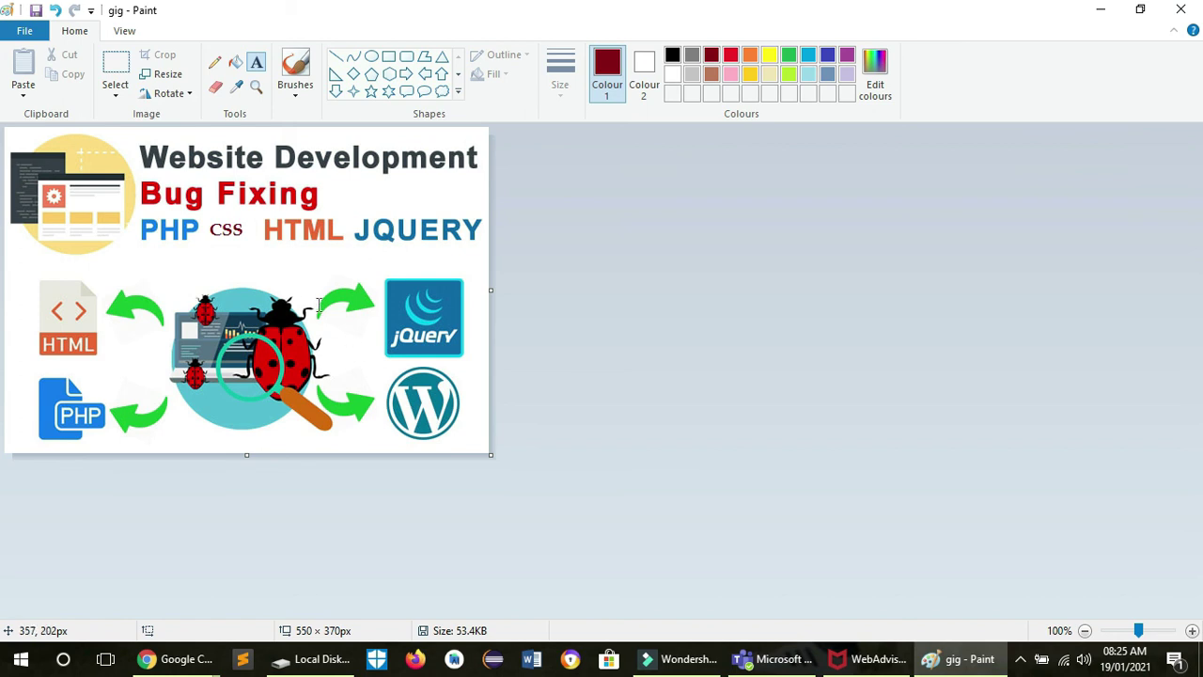
Save the edited gig image and close Paint
key("ctrl+s")
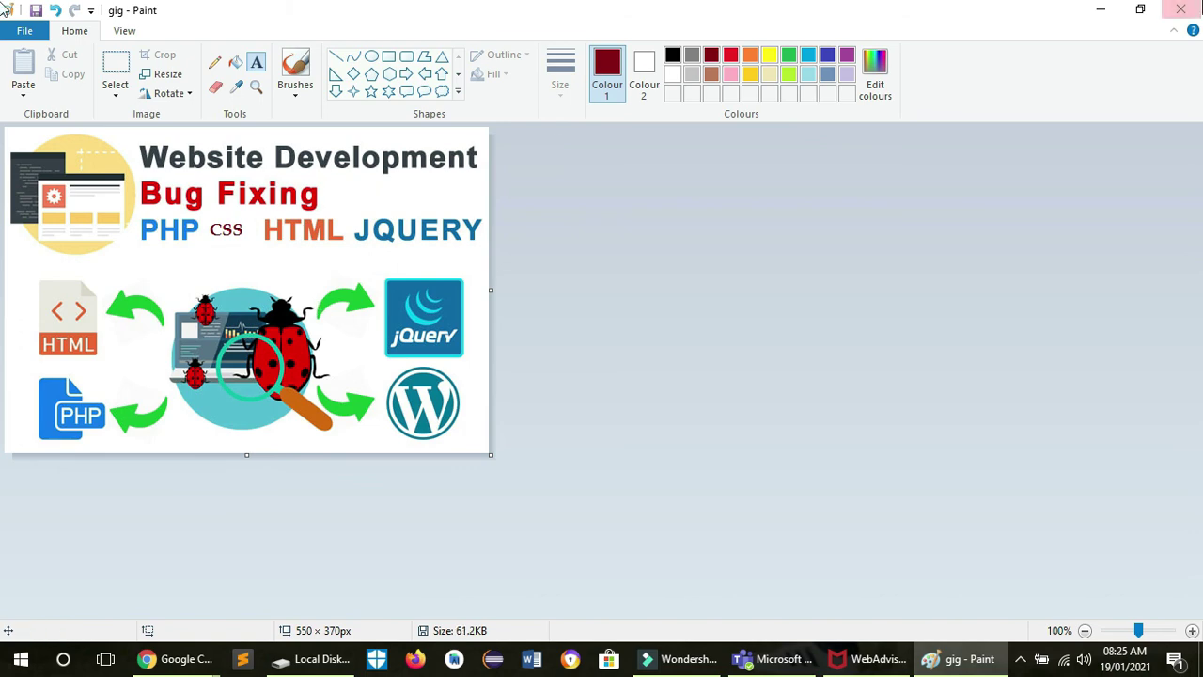
left_click(1181, 9)
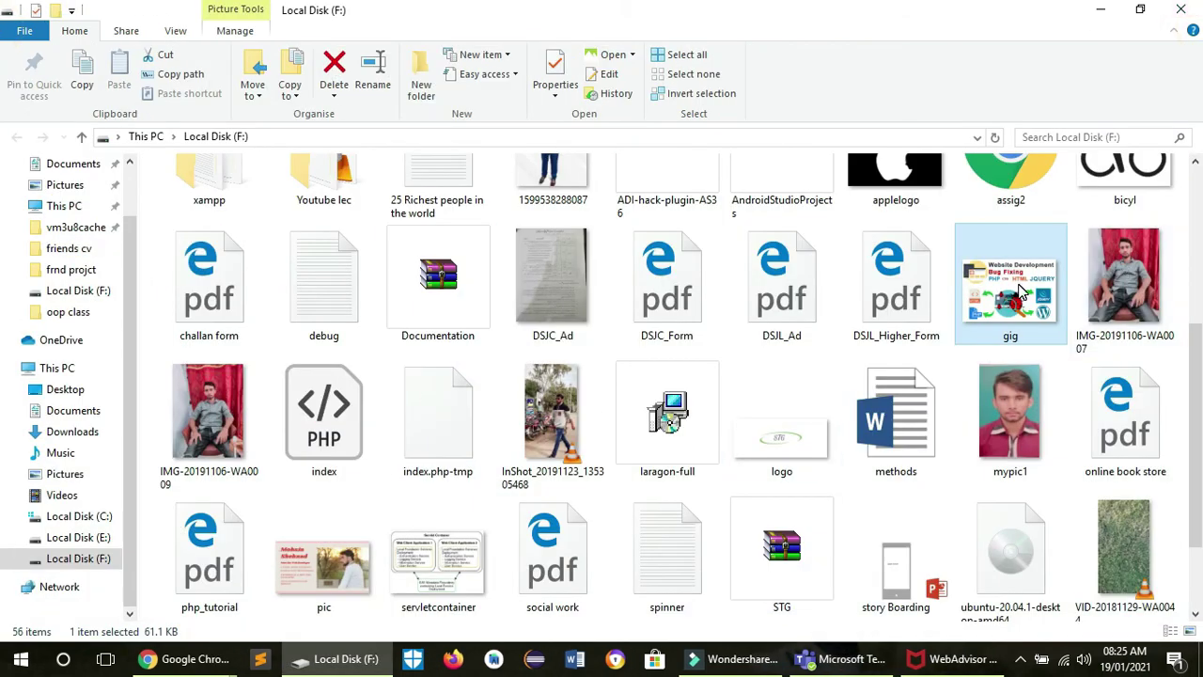
mouse_move(1019, 284)
left_mouse_down()
mouse_move(958, 273)
mouse_move(1014, 286)
left_mouse_up()
right_click(1014, 286)
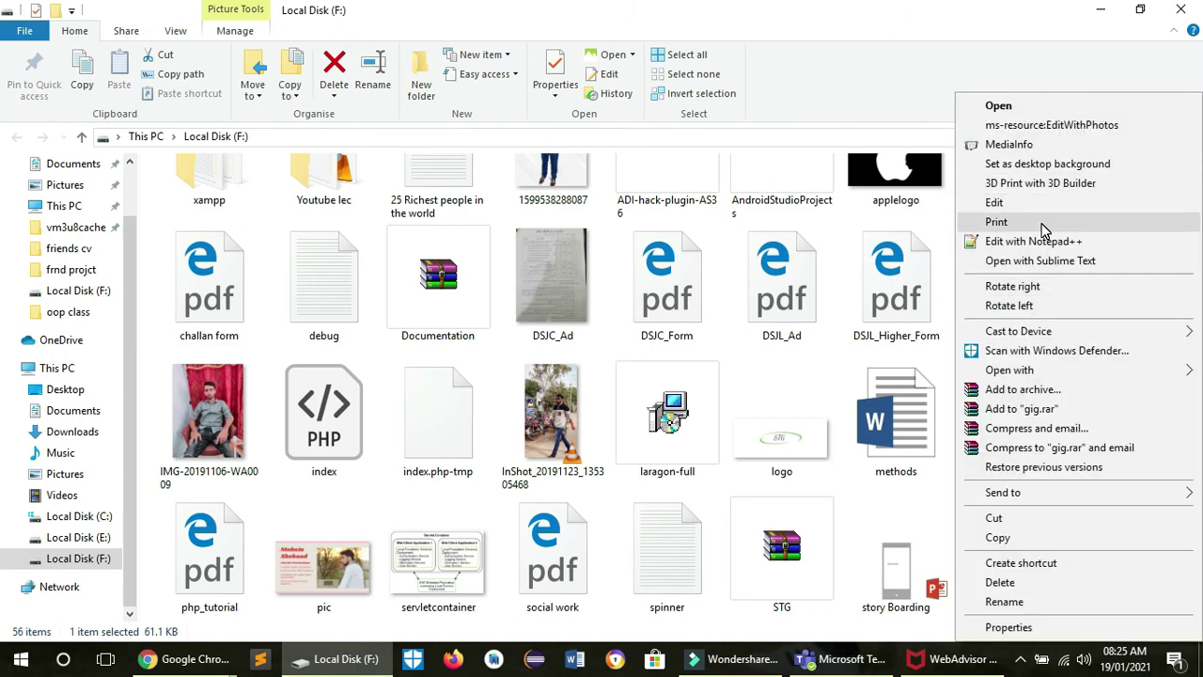
Switch to the Fiverr gallery page in Chrome and upload the gig image as the first gig photo
left_click(184, 659)
left_click(94, 573)
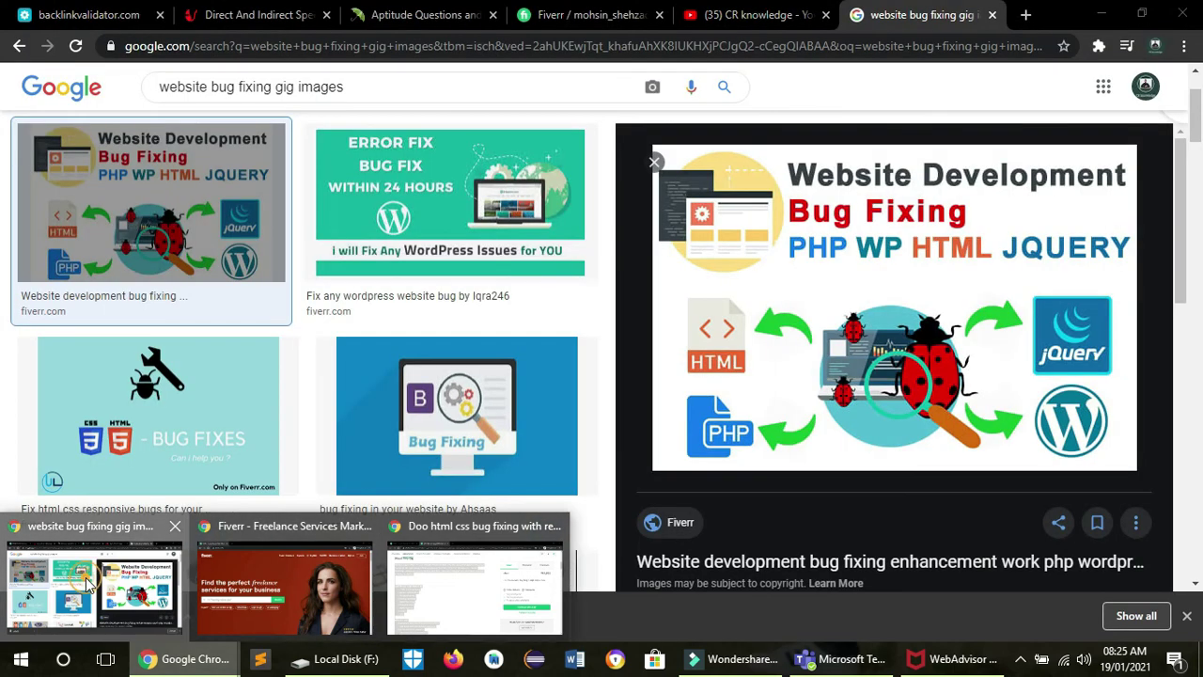
left_click(580, 7)
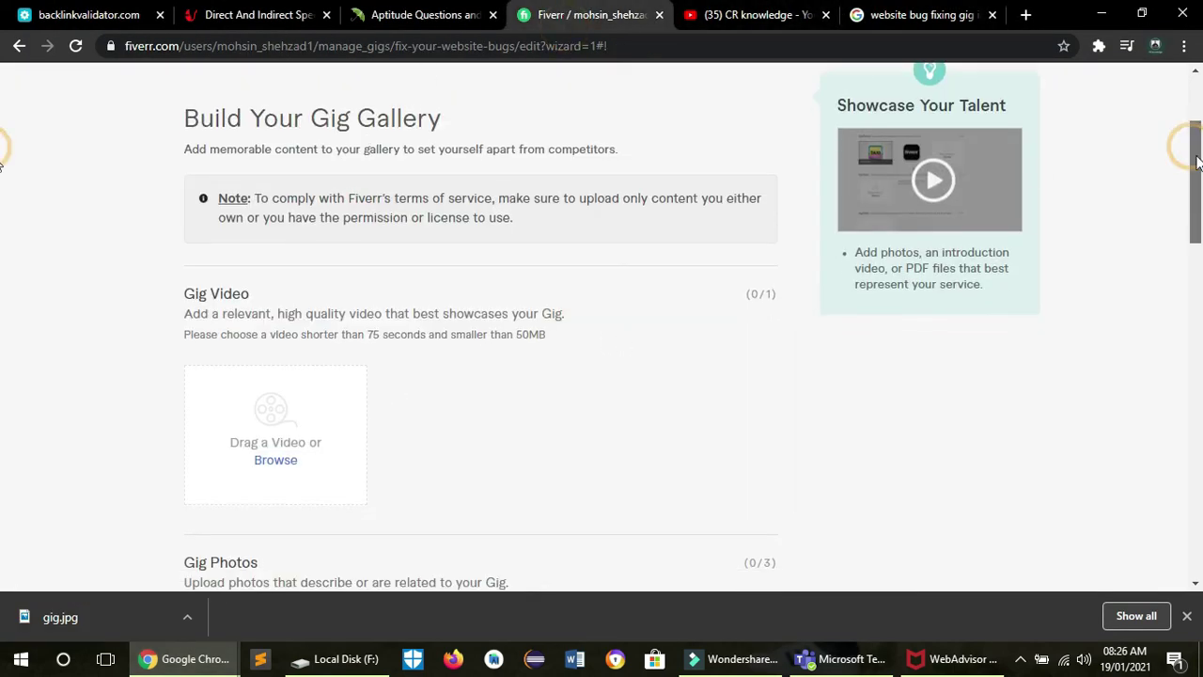
left_click_drag(1192, 150, 3, 225)
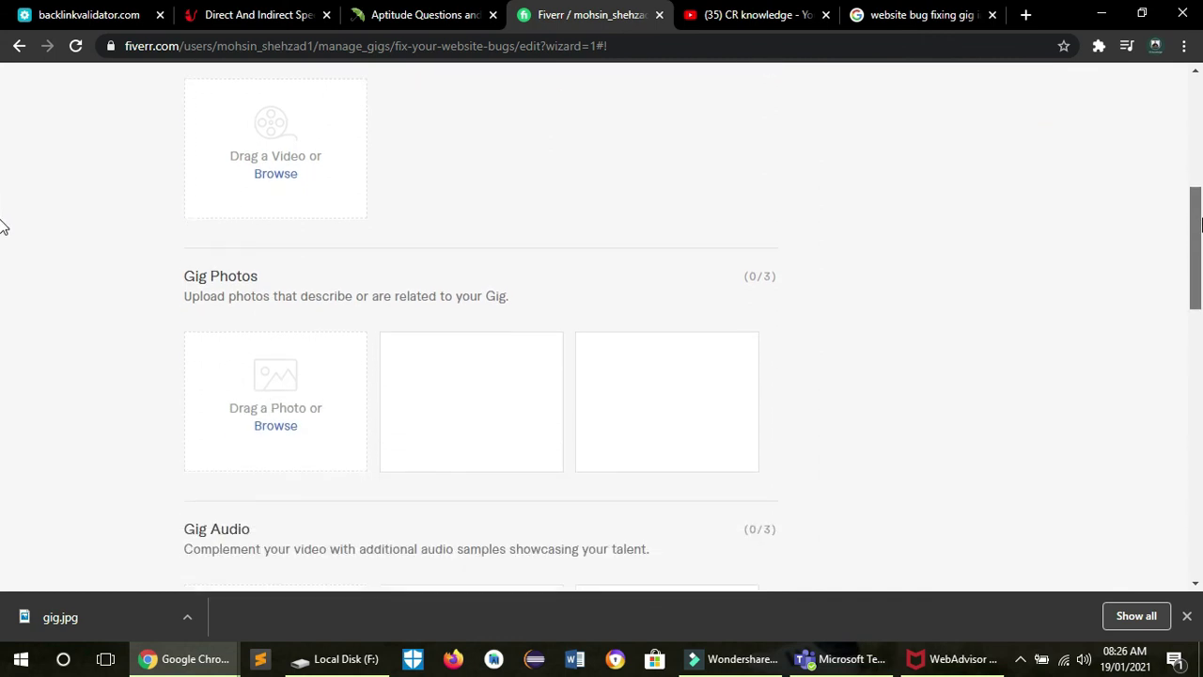
left_click(263, 435)
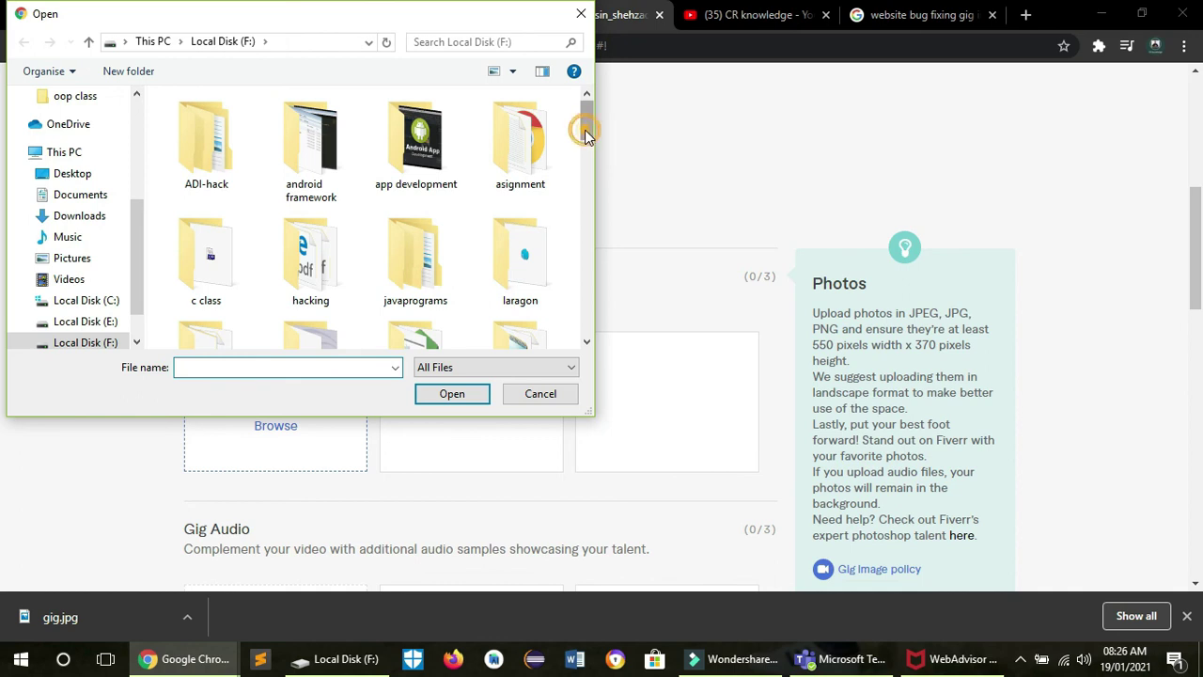
left_click_drag(587, 126, 623, 255)
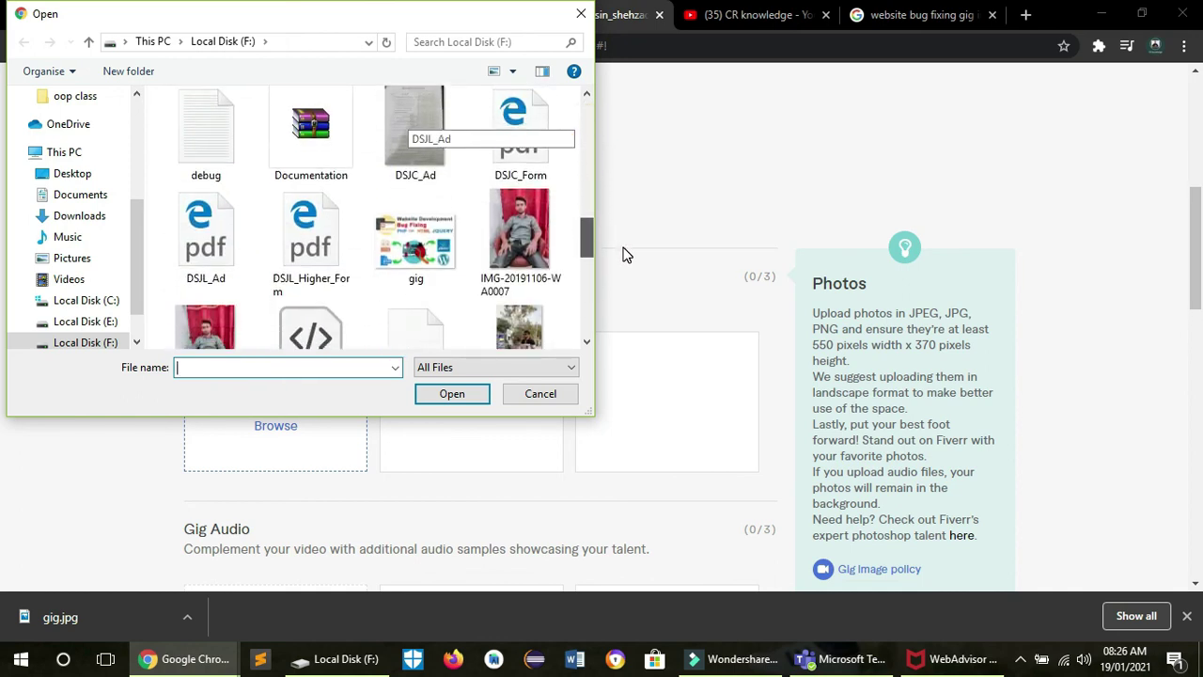
left_click(416, 240)
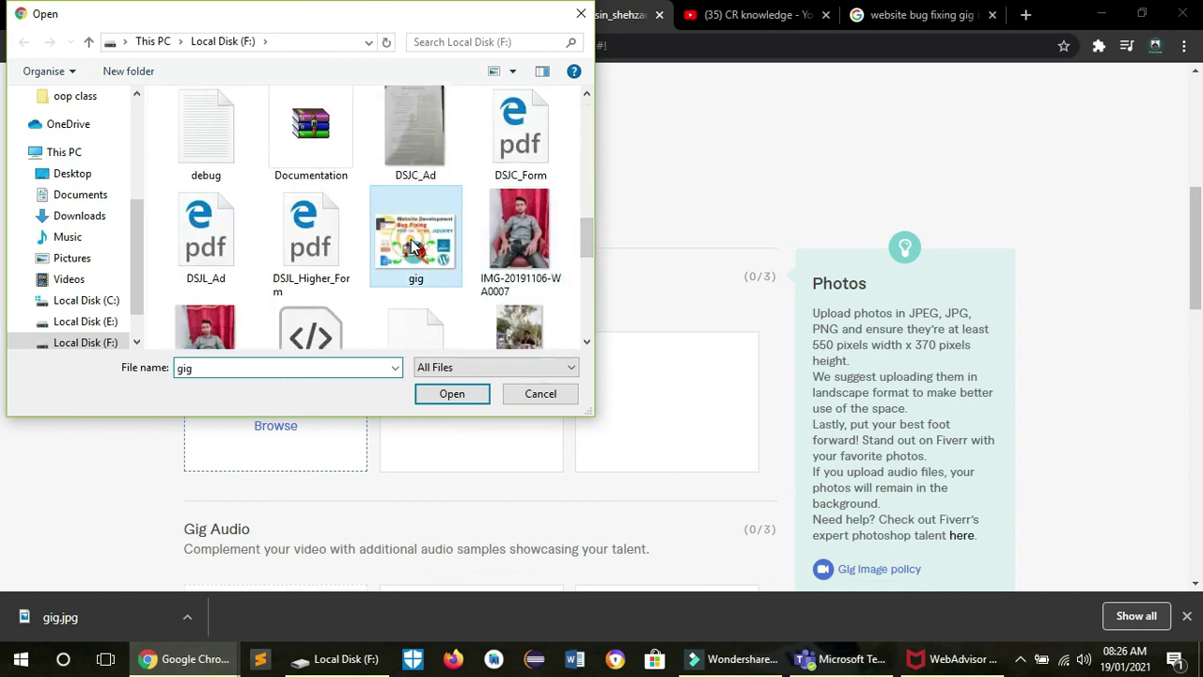
left_click(452, 395)
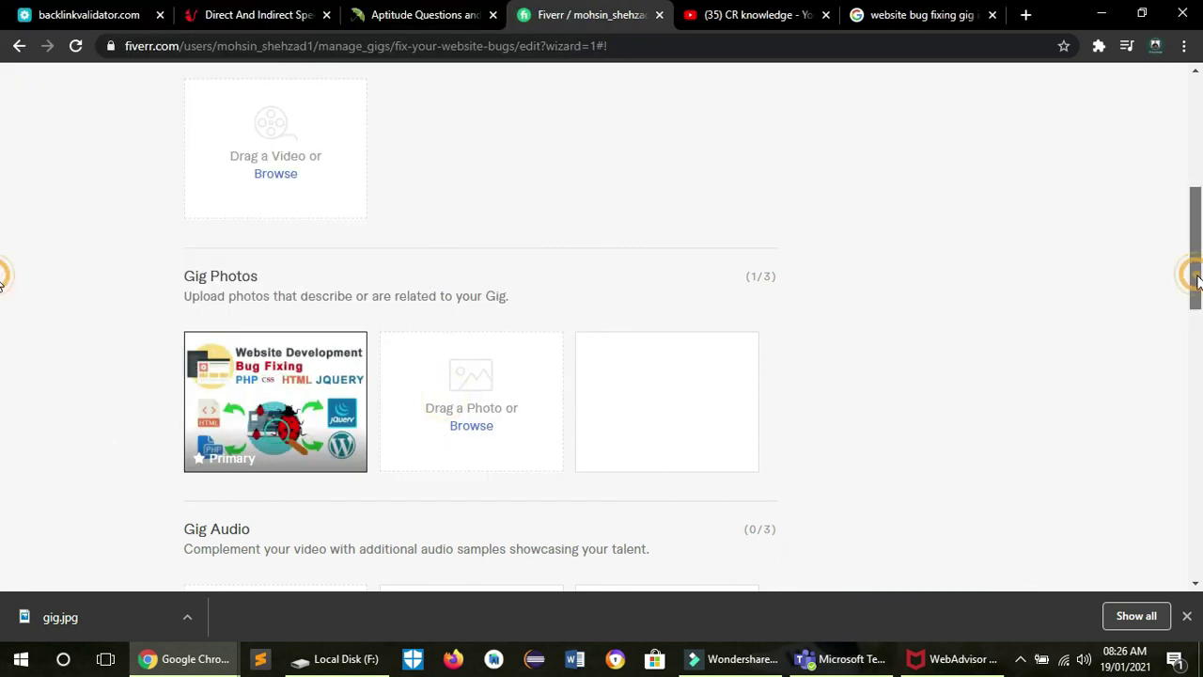
Save the gig gallery and publish the gig
left_click_drag(1200, 273, 1200, 421)
left_click(785, 494)
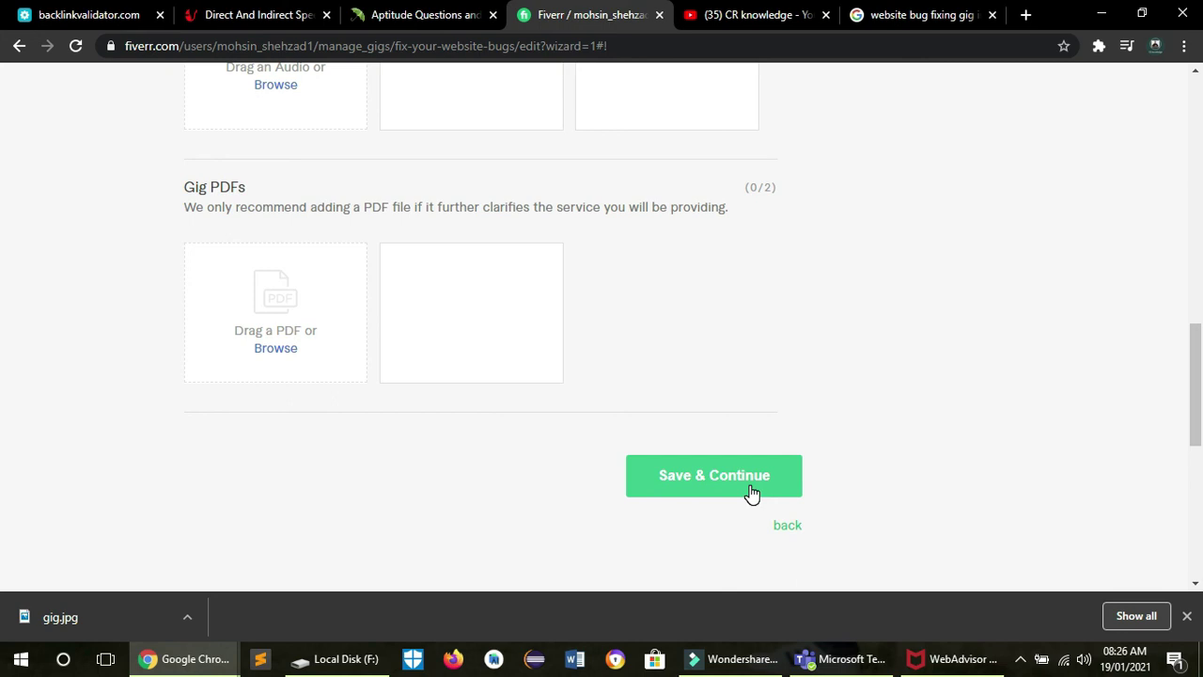
left_click(752, 493)
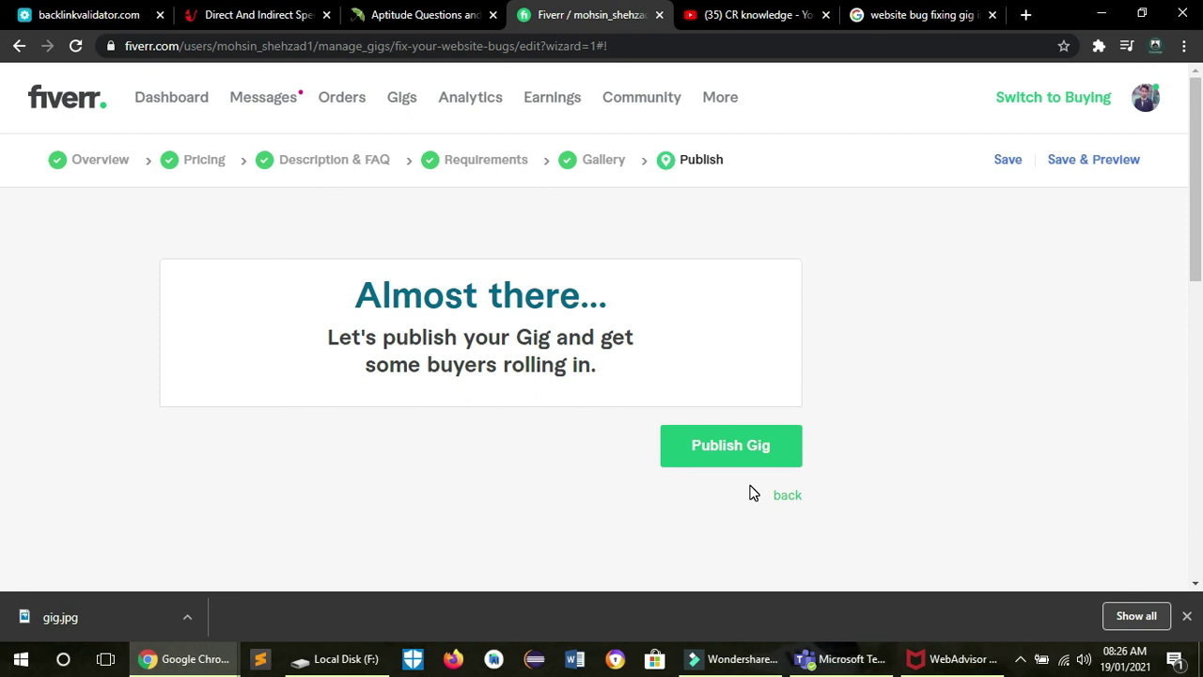
left_click(720, 446)
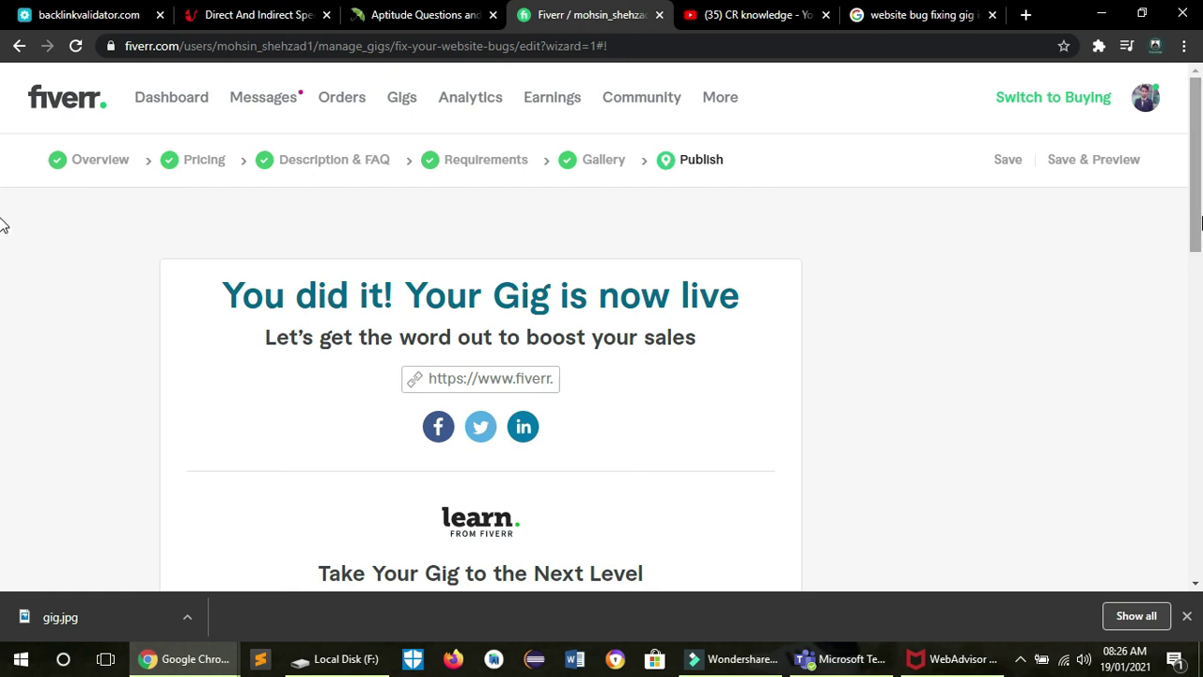
Finish the publishing wizard and review the list of active gigs
left_click_drag(1197, 217, 1197, 362)
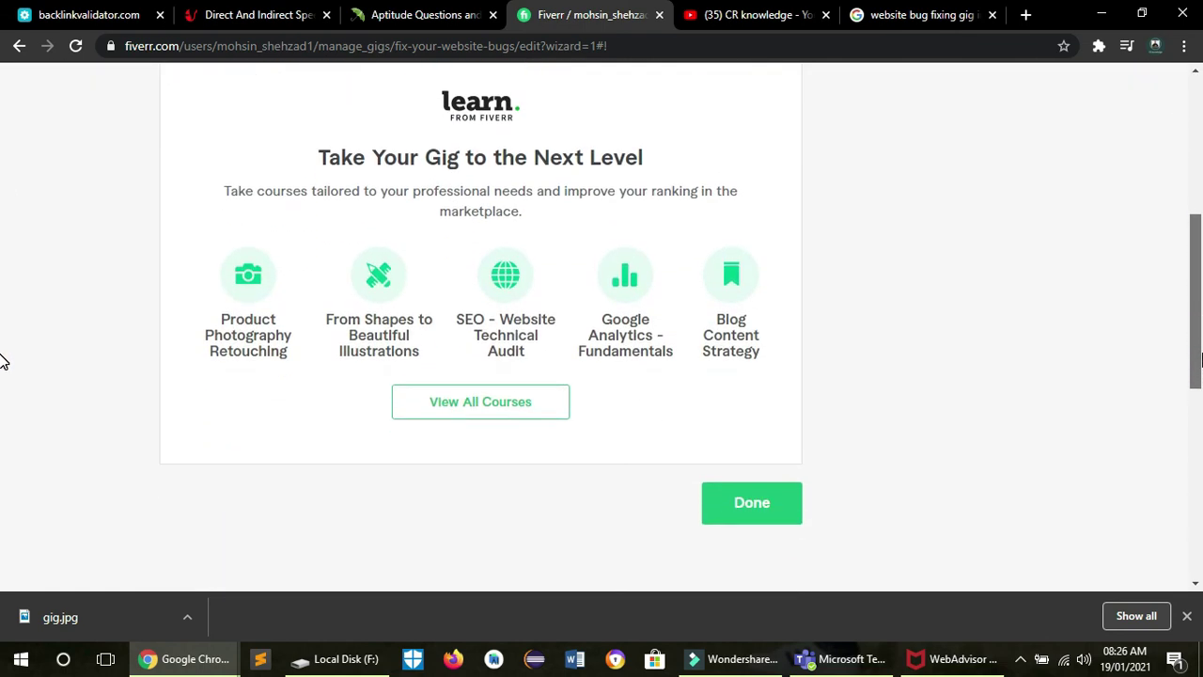
left_click(726, 512)
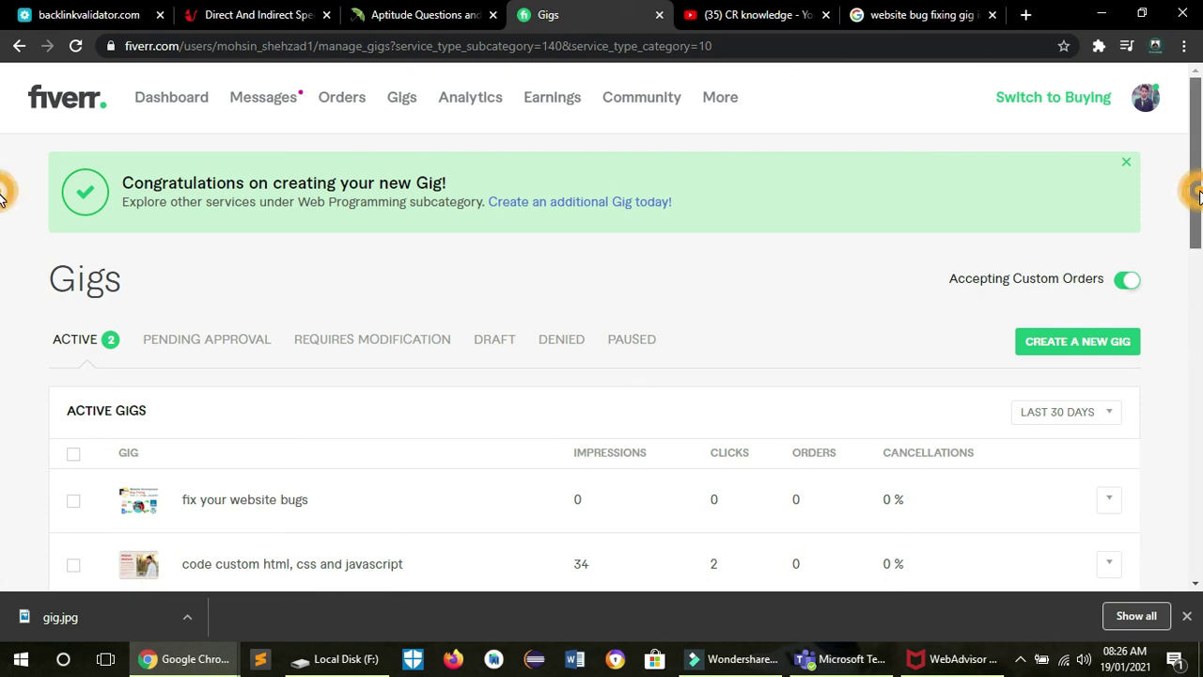
scroll(2, 204, "down", 3)
scroll(3, 287, "up", 1)
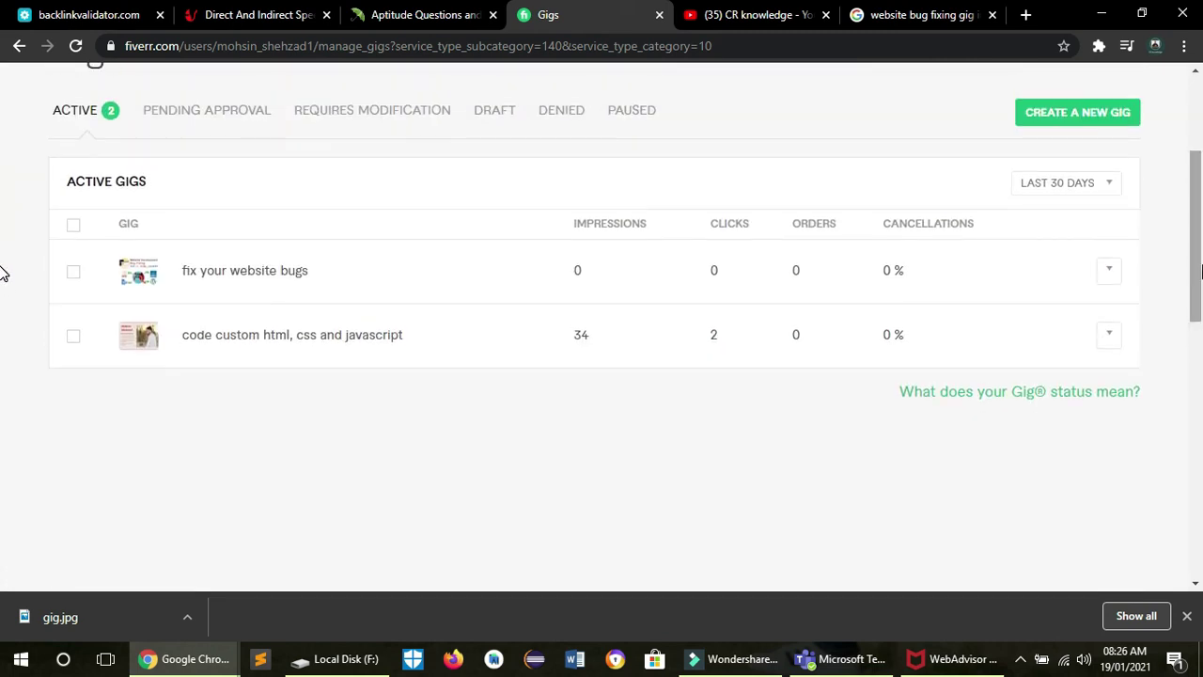